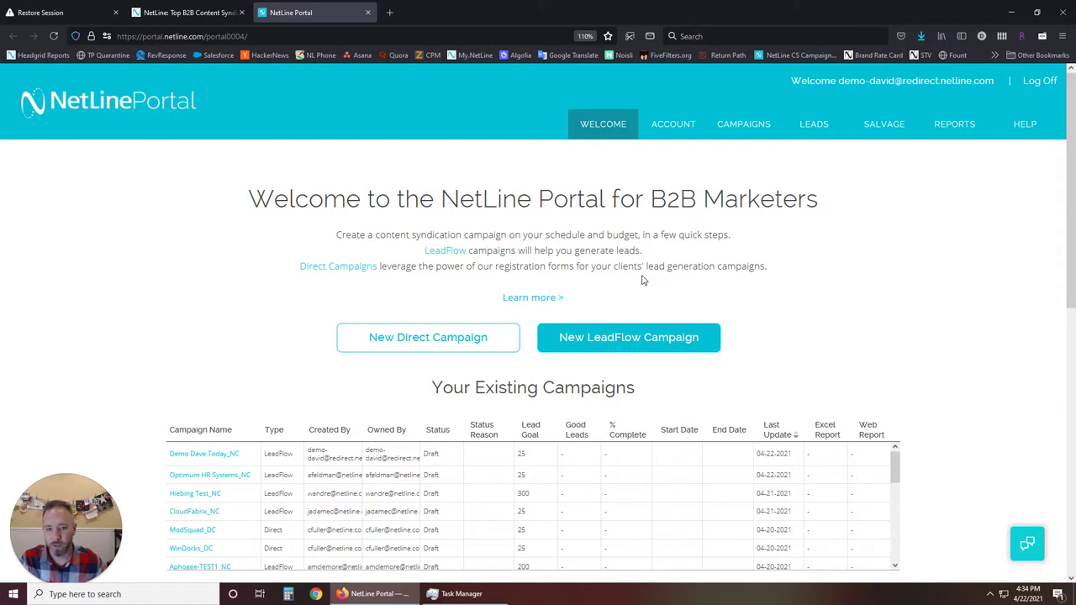
Step: Create a new LeadFlow campaign named 'Product Tour_NC' and move to its Content step
{"action": "left_click", "coordinate": [665, 356]}
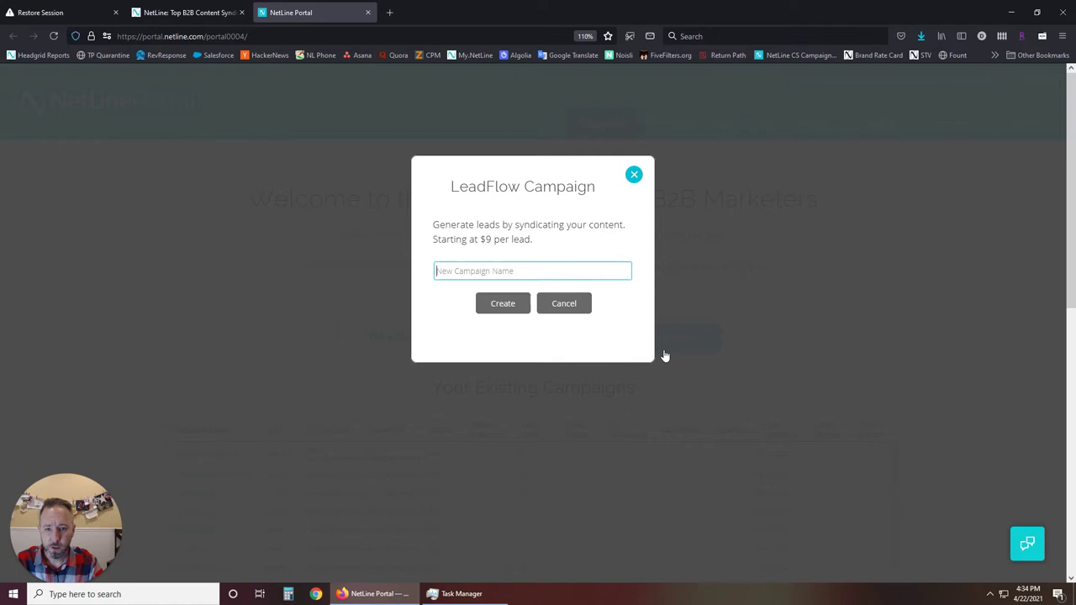
{"action": "type", "text": "Product T"}
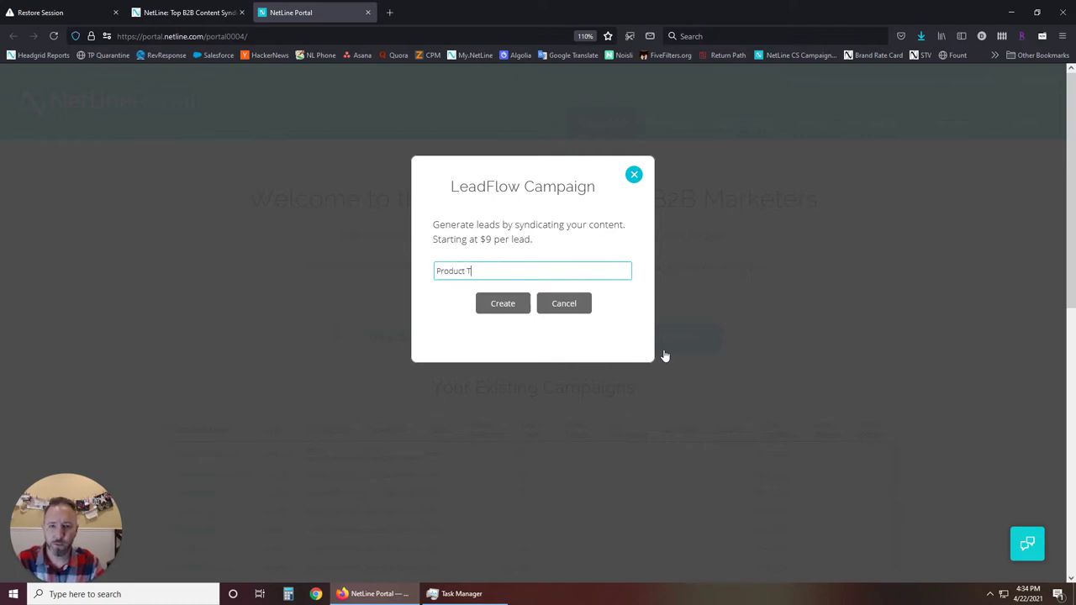
{"action": "type", "text": "our"}
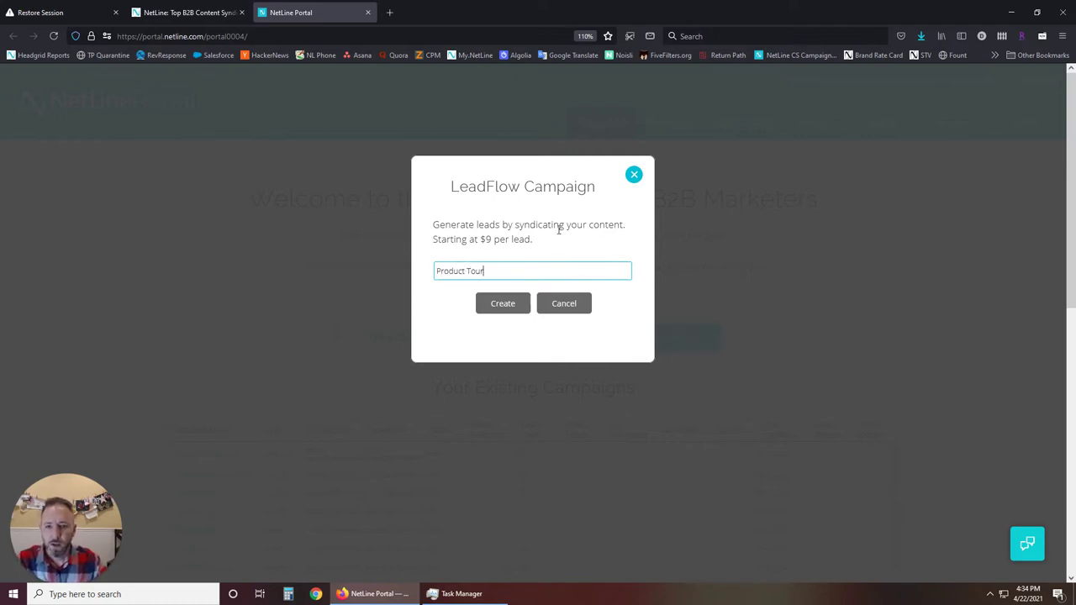
{"action": "left_click", "coordinate": [497, 307]}
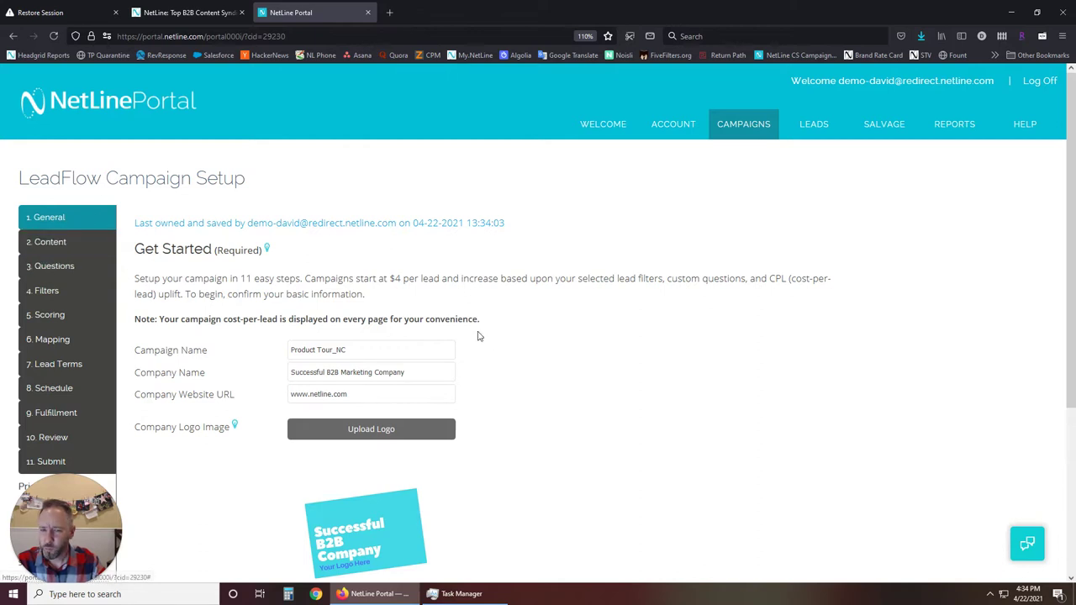
{"action": "scroll", "coordinate": [471, 325], "scroll_direction": "down", "scroll_amount": 1}
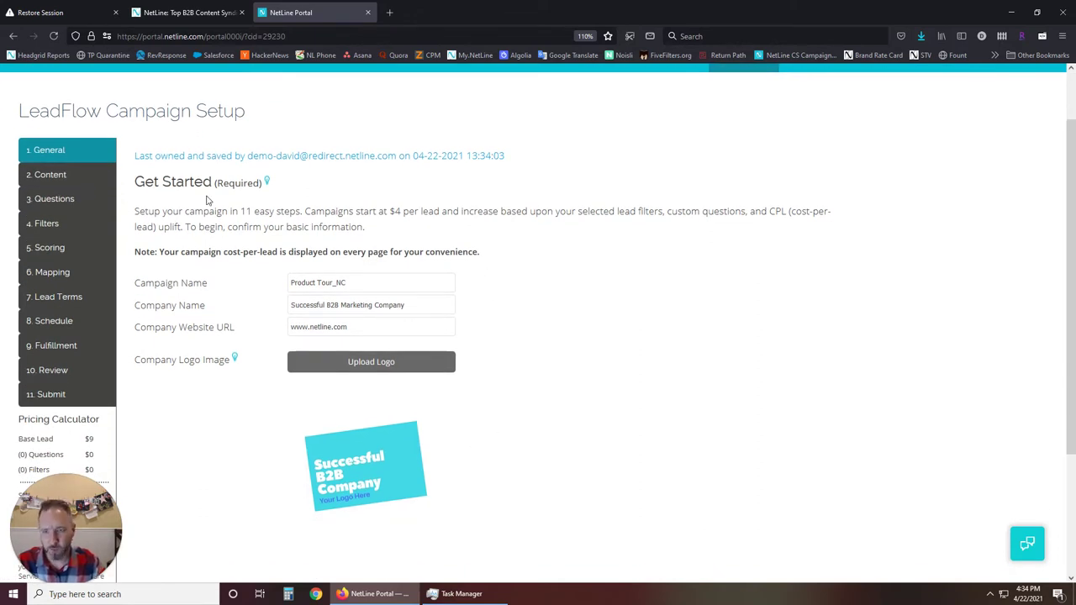
{"action": "left_click", "coordinate": [57, 179]}
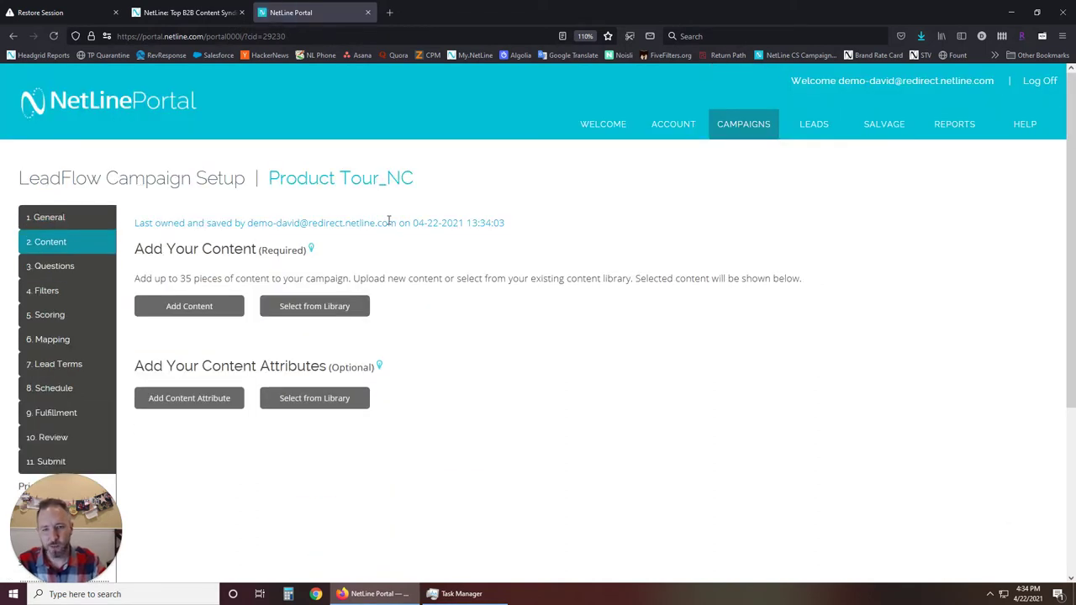
Step: Open the Add Content offer form and bring up its Content Format choices
{"action": "left_click", "coordinate": [220, 311]}
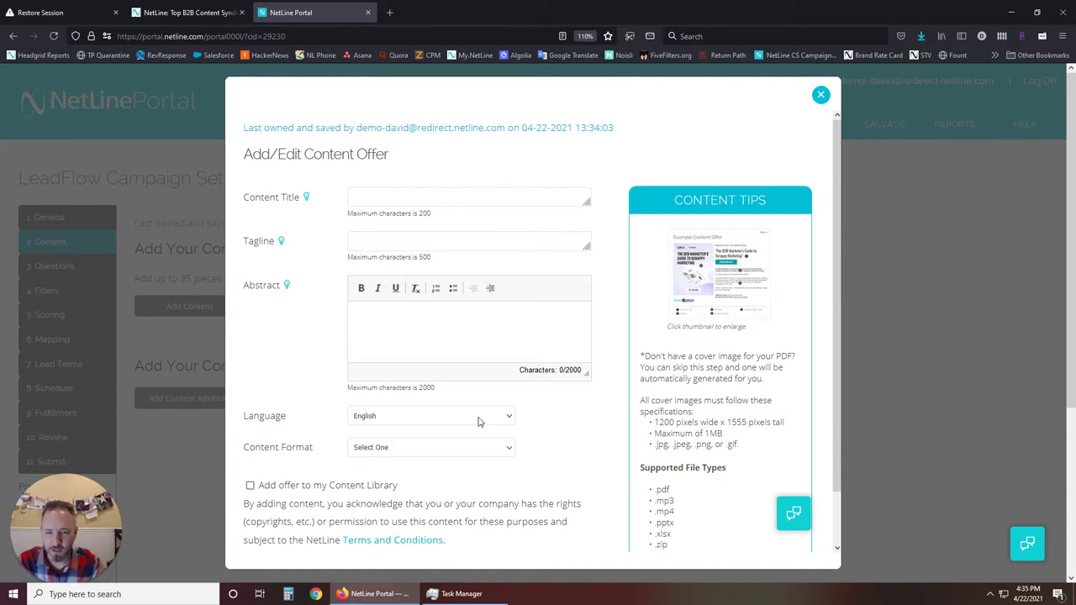
{"action": "left_click", "coordinate": [508, 447]}
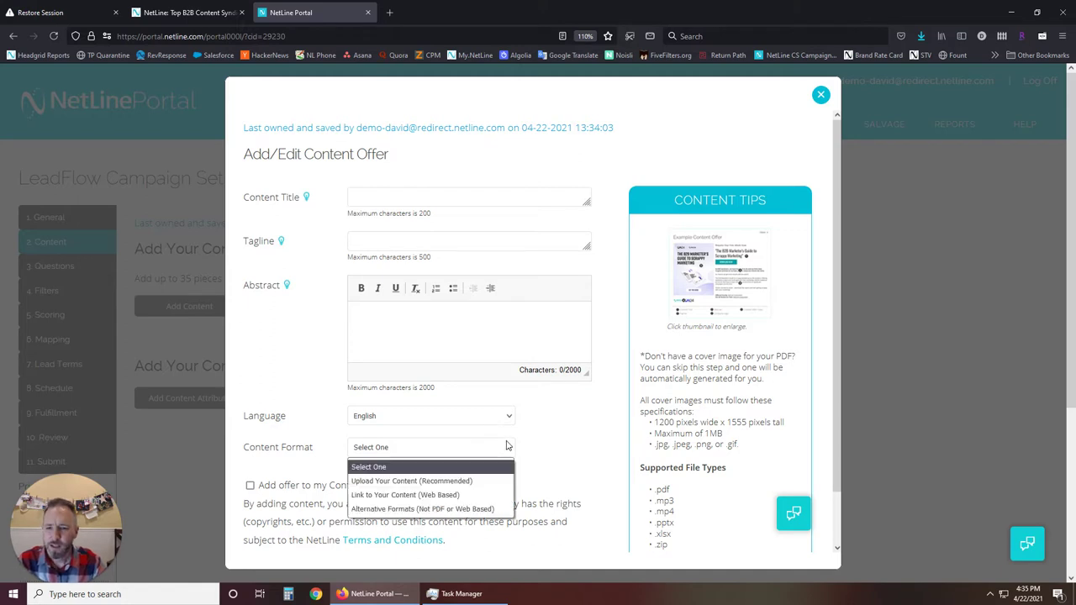
{"action": "scroll", "coordinate": [518, 444], "scroll_direction": "down", "scroll_amount": 1}
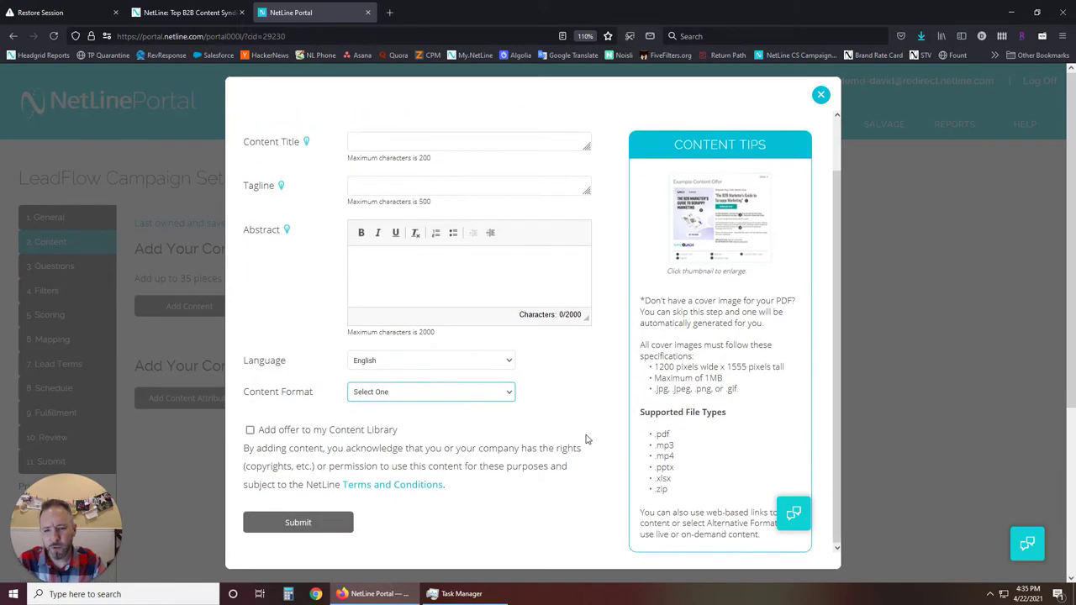
{"action": "left_click", "coordinate": [497, 397]}
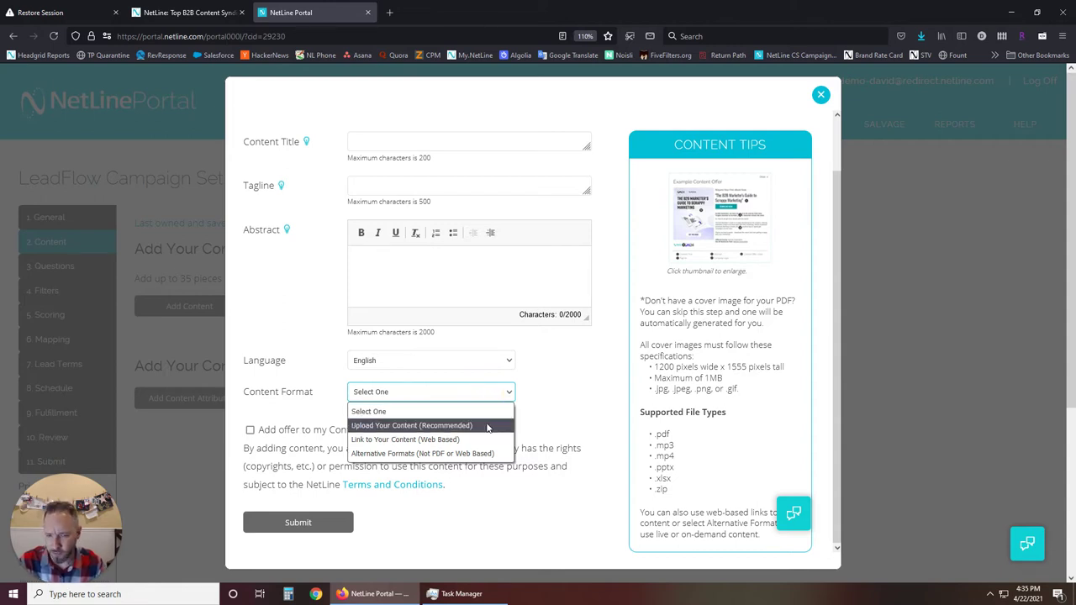
Step: Set Content Format to Upload Your Content (Recommended) and describe the content as a Playbook
{"action": "left_click", "coordinate": [468, 427]}
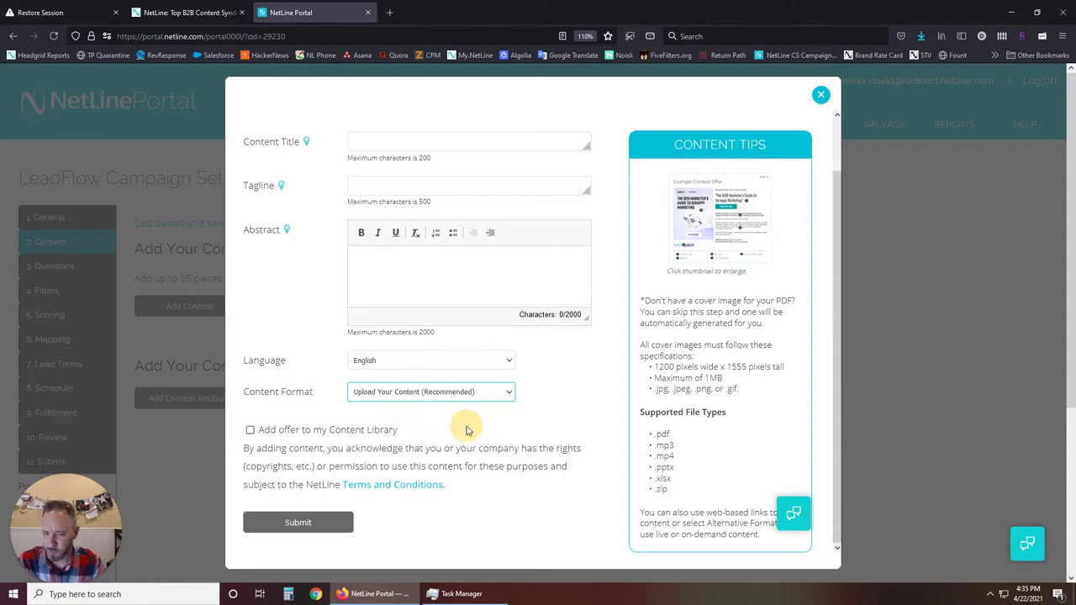
{"action": "left_click", "coordinate": [467, 426]}
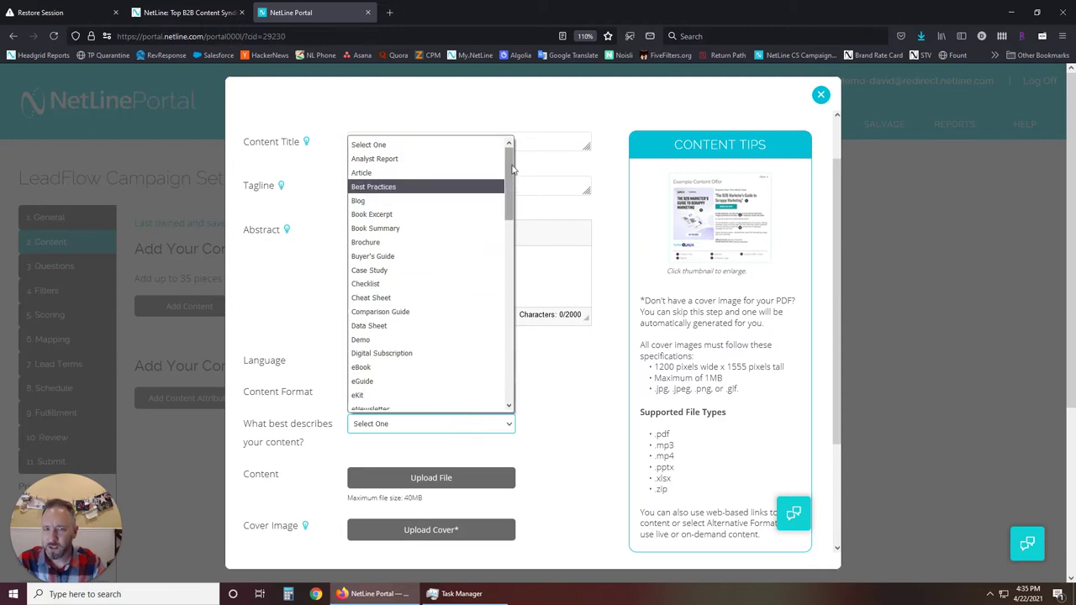
{"action": "left_click_drag", "start_coordinate": [513, 171], "coordinate": [511, 309]}
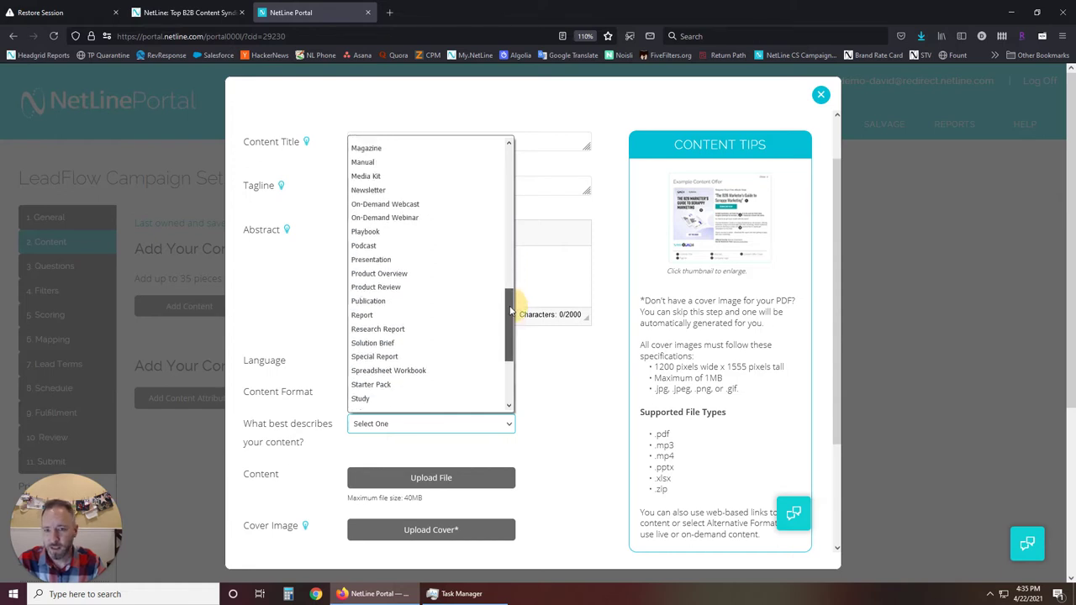
{"action": "left_click", "coordinate": [421, 236]}
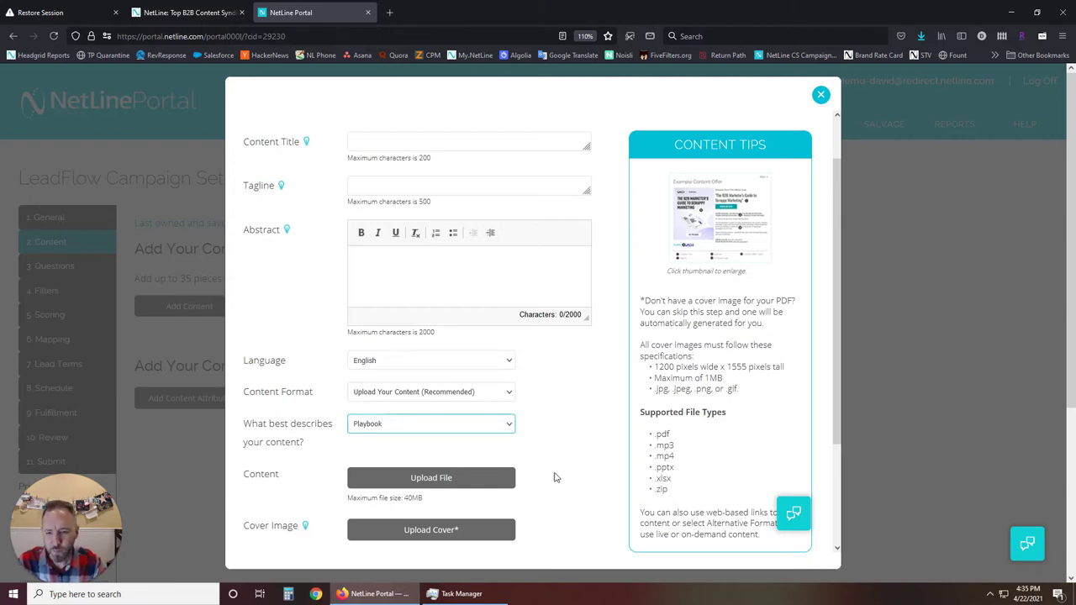
Step: Enlarge the Content Tips example of a content offer, then close it
{"action": "scroll", "coordinate": [555, 476], "scroll_direction": "down", "scroll_amount": 3}
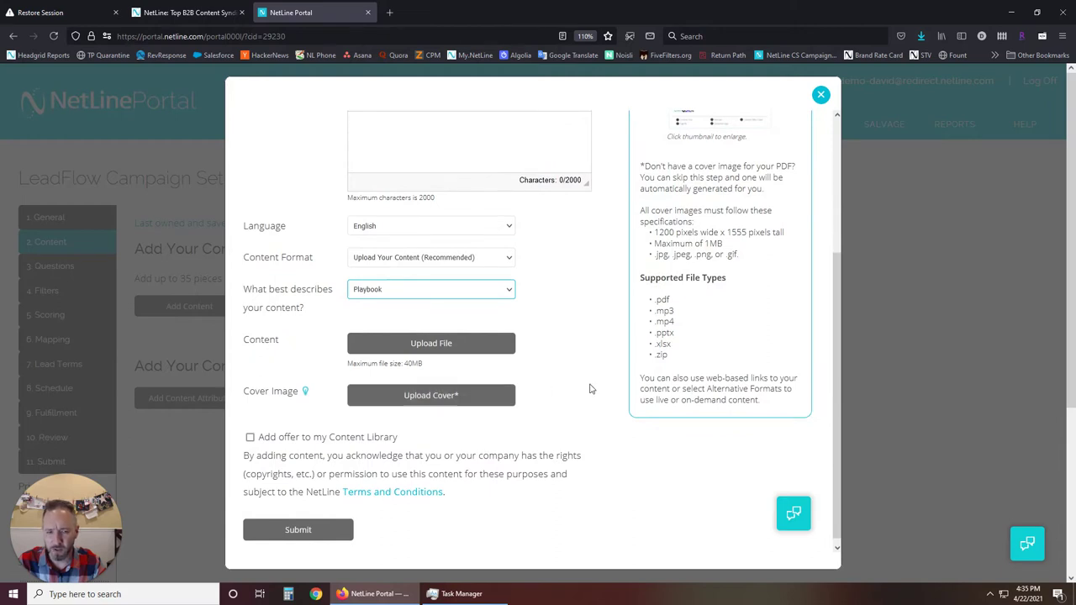
{"action": "scroll", "coordinate": [591, 387], "scroll_direction": "up", "scroll_amount": 3}
{"action": "left_click", "coordinate": [732, 232]}
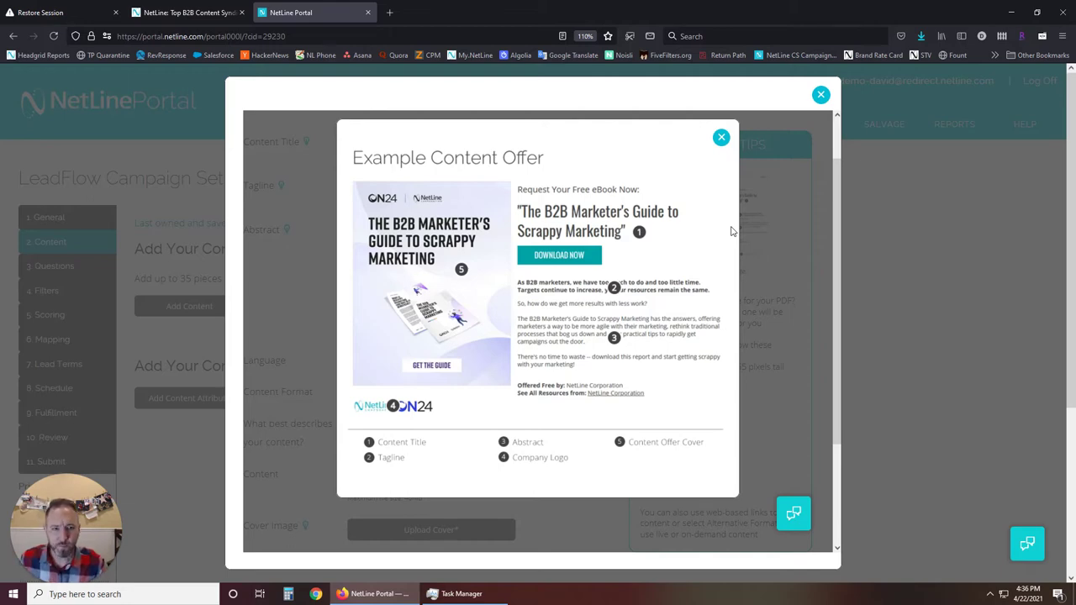
{"action": "left_click", "coordinate": [721, 138]}
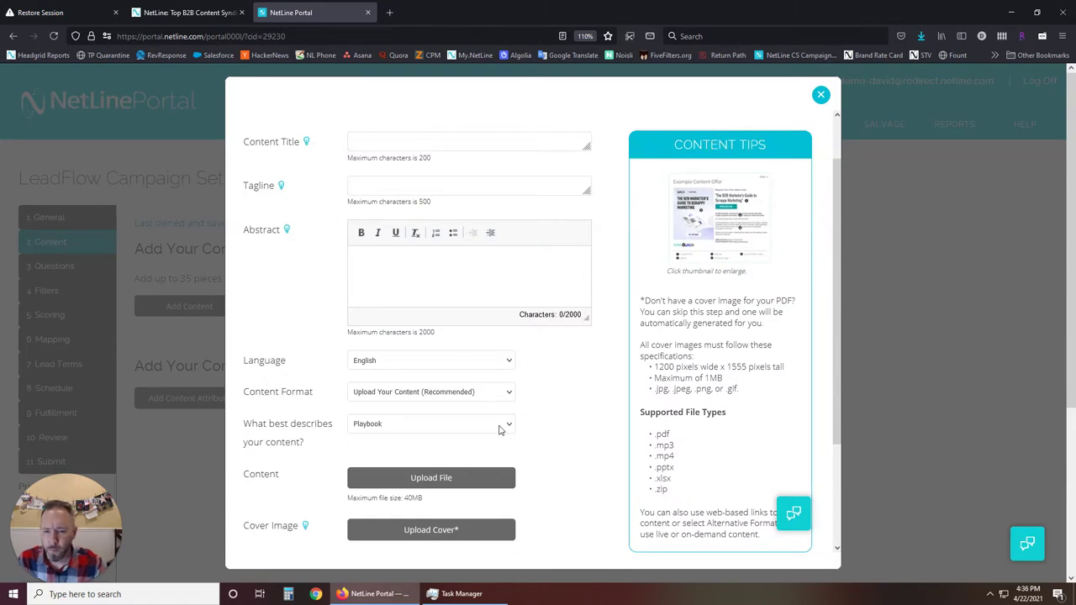
Step: Switch the Content Format to Link and focus the content link field
{"action": "left_click", "coordinate": [507, 397]}
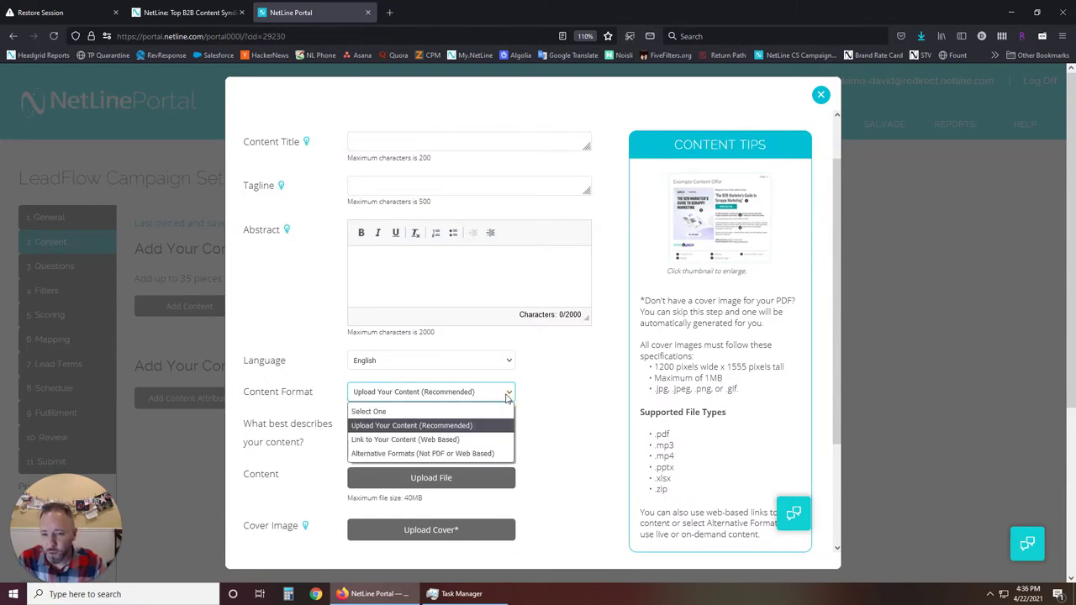
{"action": "left_click", "coordinate": [486, 439]}
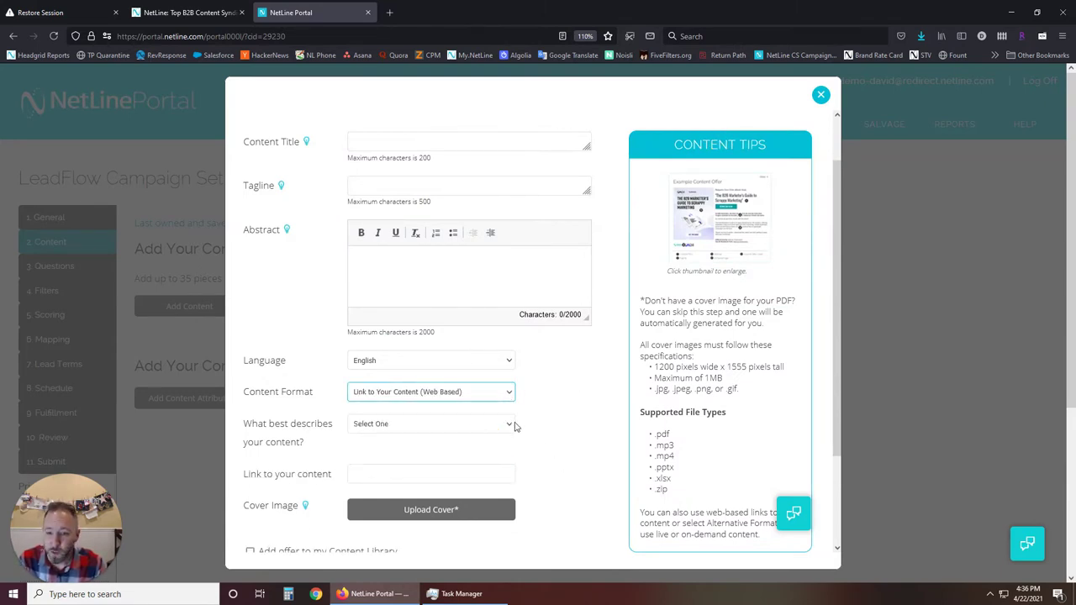
{"action": "left_click", "coordinate": [460, 474]}
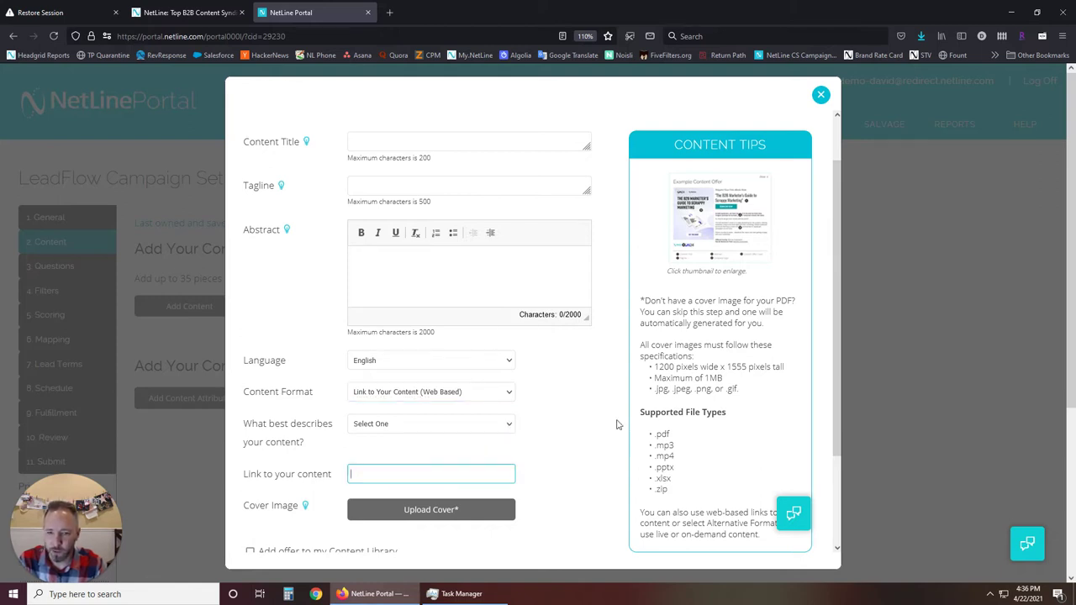
Step: Try Alternative Formats described as Live Webinar, then close the form without submitting
{"action": "left_click", "coordinate": [490, 393]}
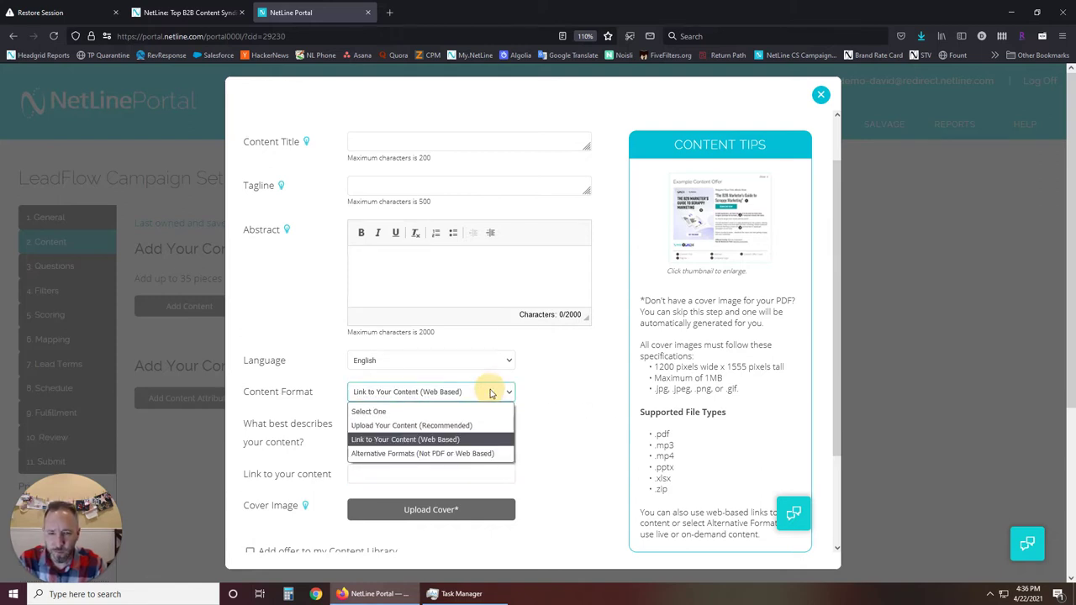
{"action": "left_click", "coordinate": [467, 455]}
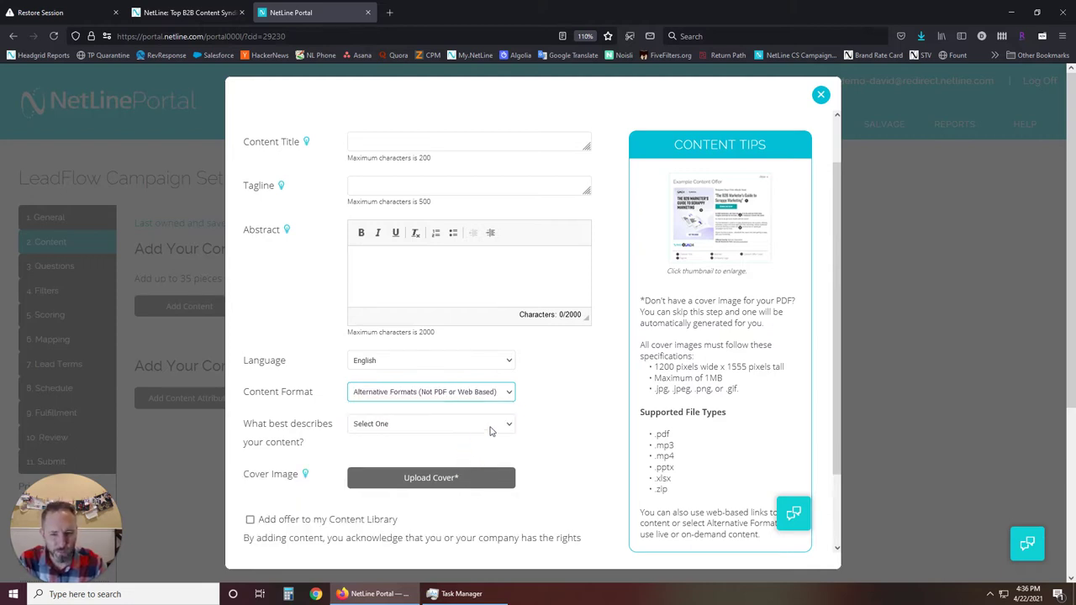
{"action": "left_click", "coordinate": [493, 427]}
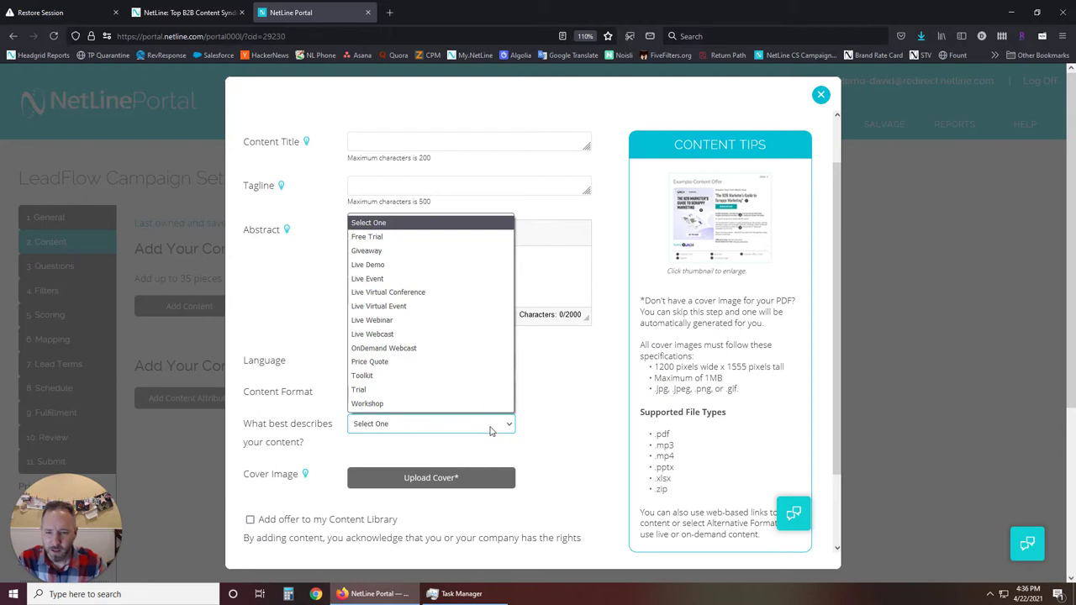
{"action": "left_click", "coordinate": [478, 320]}
{"action": "scroll", "coordinate": [562, 410], "scroll_direction": "down", "scroll_amount": 2}
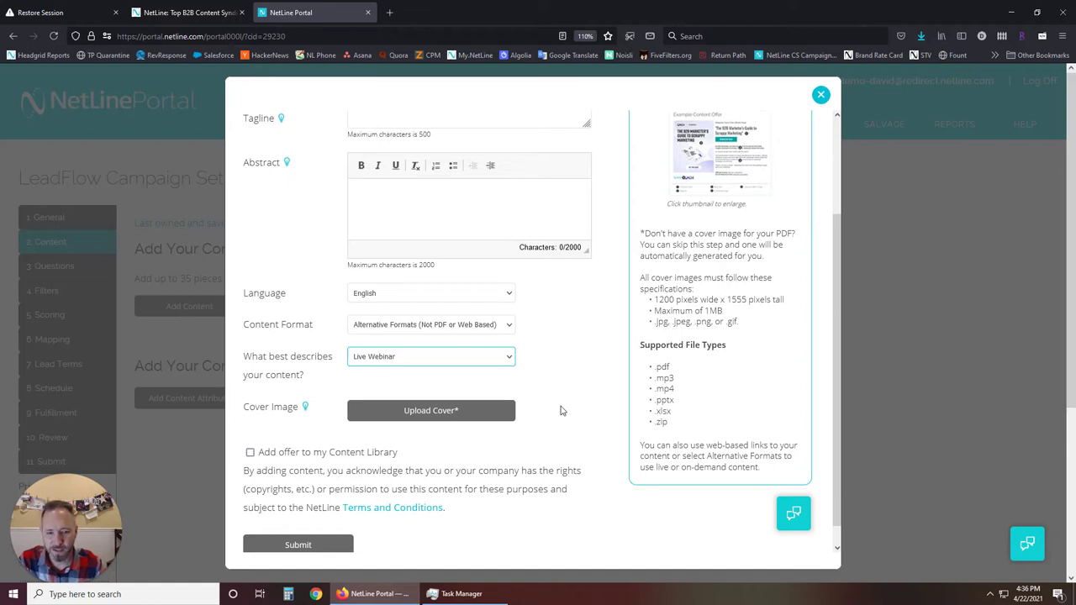
{"action": "scroll", "coordinate": [562, 411], "scroll_direction": "down", "scroll_amount": 1}
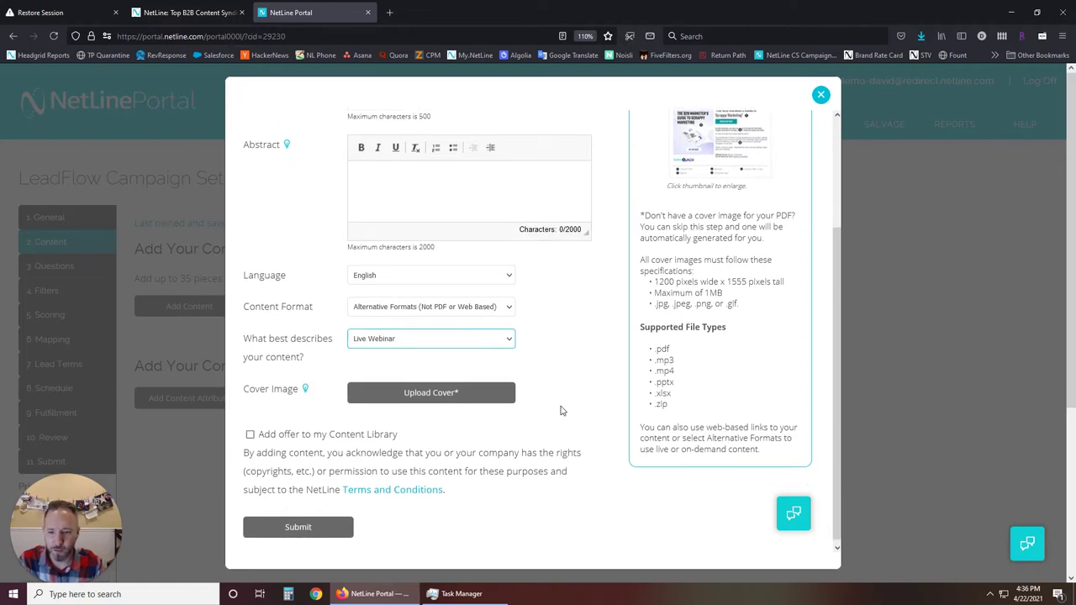
{"action": "left_click", "coordinate": [821, 96]}
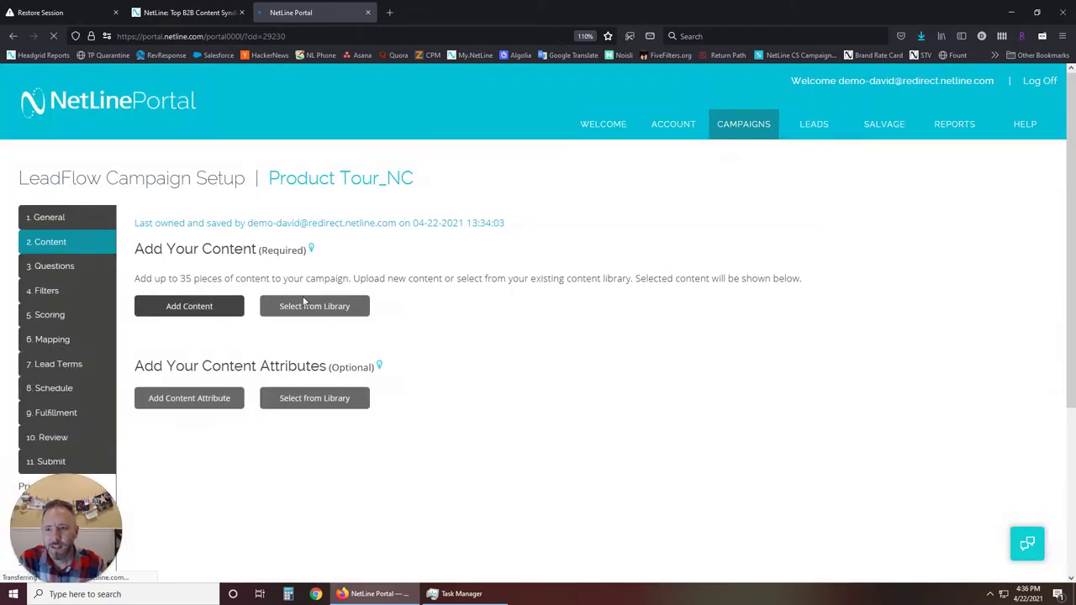
Step: Go to the 3. Questions step and open a new custom question form
{"action": "left_click", "coordinate": [55, 269]}
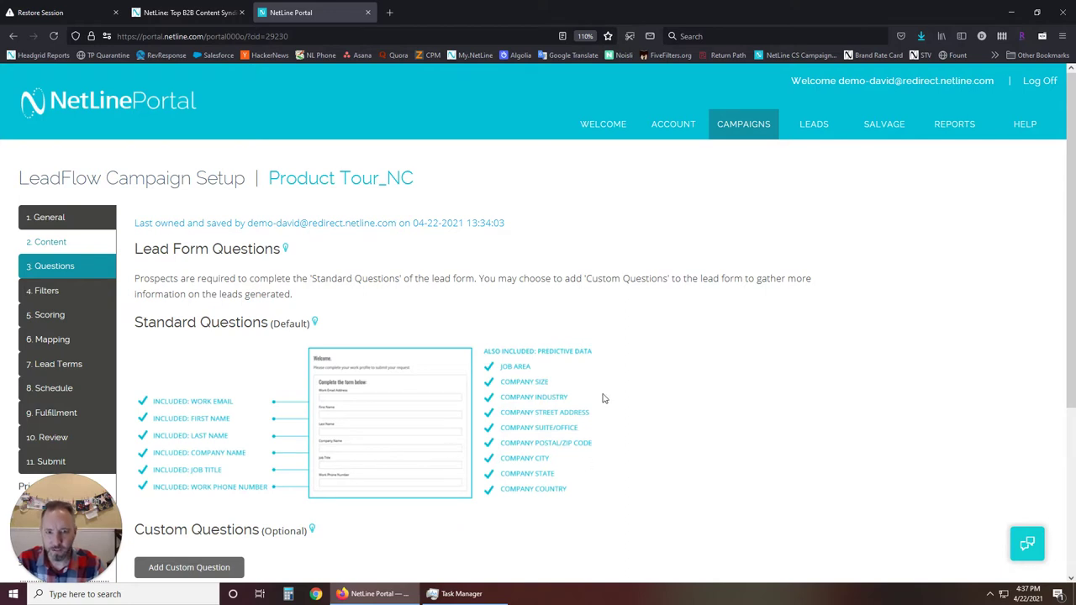
{"action": "scroll", "coordinate": [602, 399], "scroll_direction": "down", "scroll_amount": 2}
{"action": "left_click", "coordinate": [226, 433]}
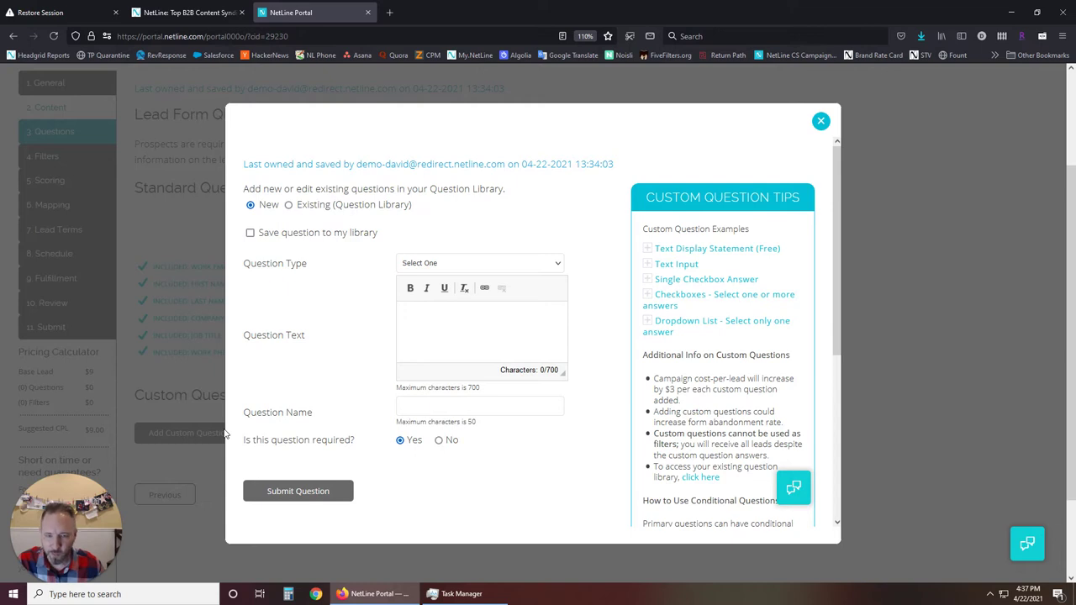
Step: Make the question a Dropdown List with two extra answer rows, then close it unsaved
{"action": "left_click", "coordinate": [545, 265]}
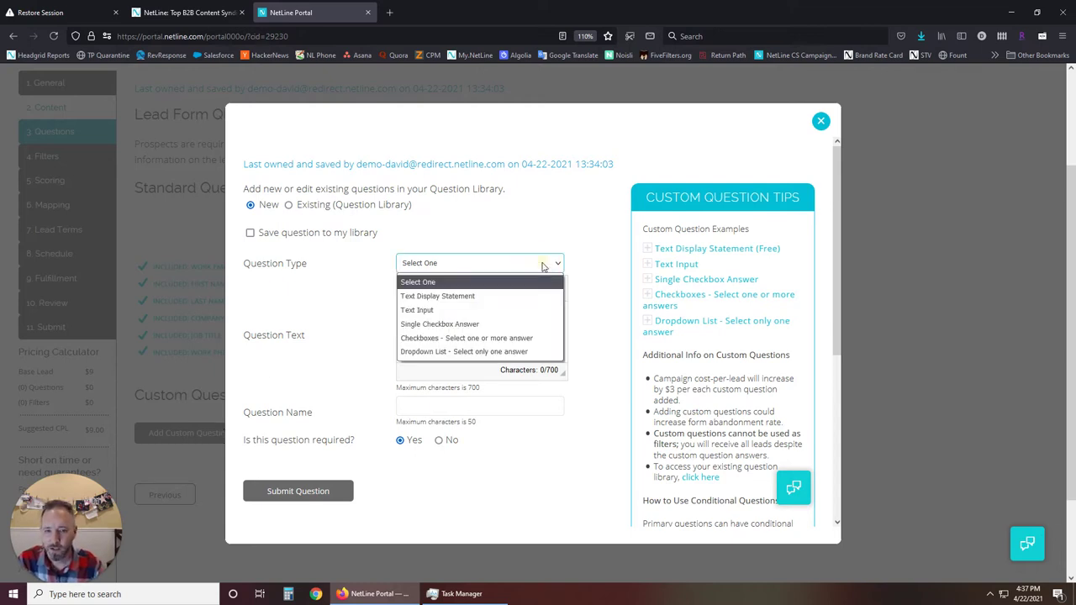
{"action": "left_click", "coordinate": [508, 352]}
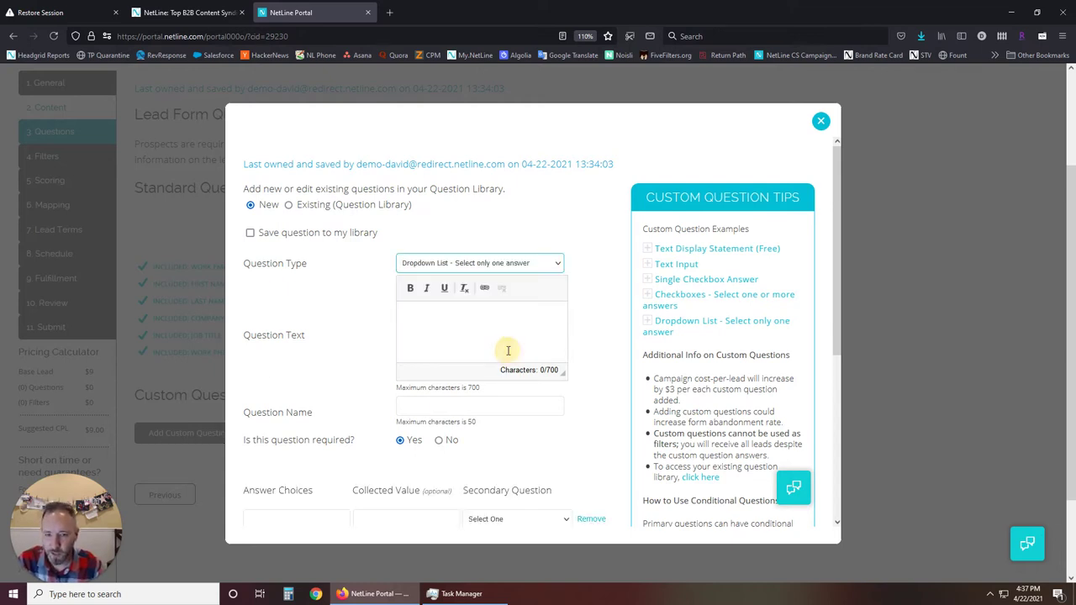
{"action": "left_click", "coordinate": [507, 321]}
{"action": "scroll", "coordinate": [486, 323], "scroll_direction": "down", "scroll_amount": 5}
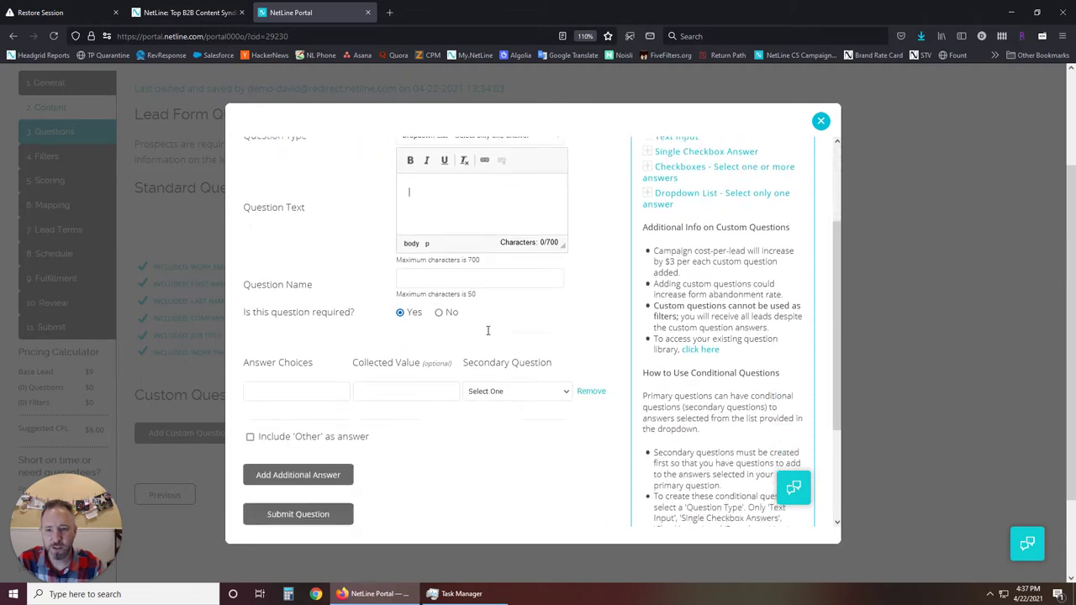
{"action": "left_click", "coordinate": [313, 401]}
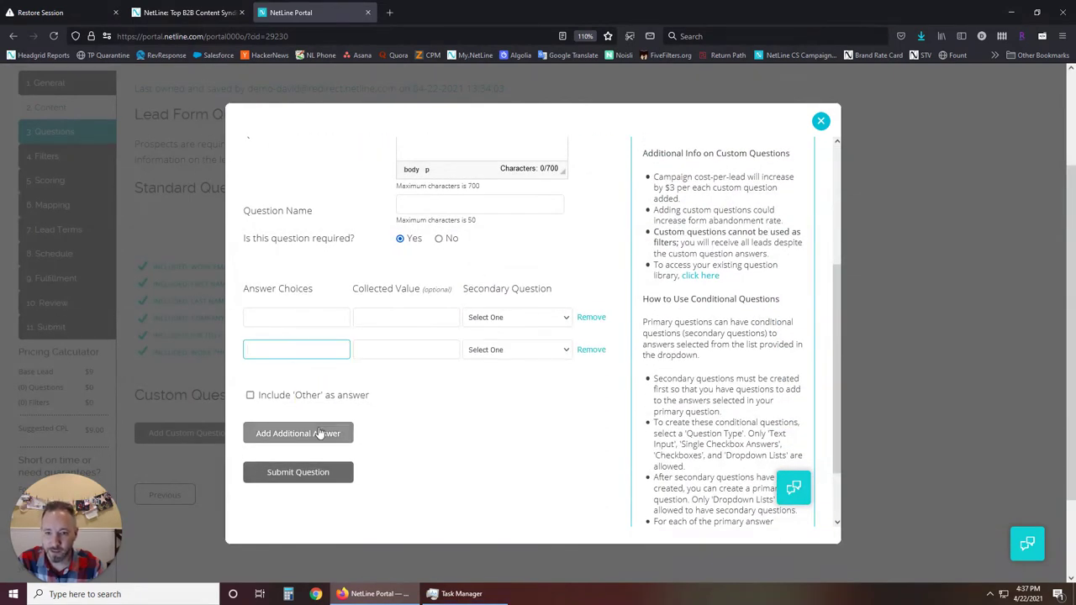
{"action": "left_click", "coordinate": [311, 433]}
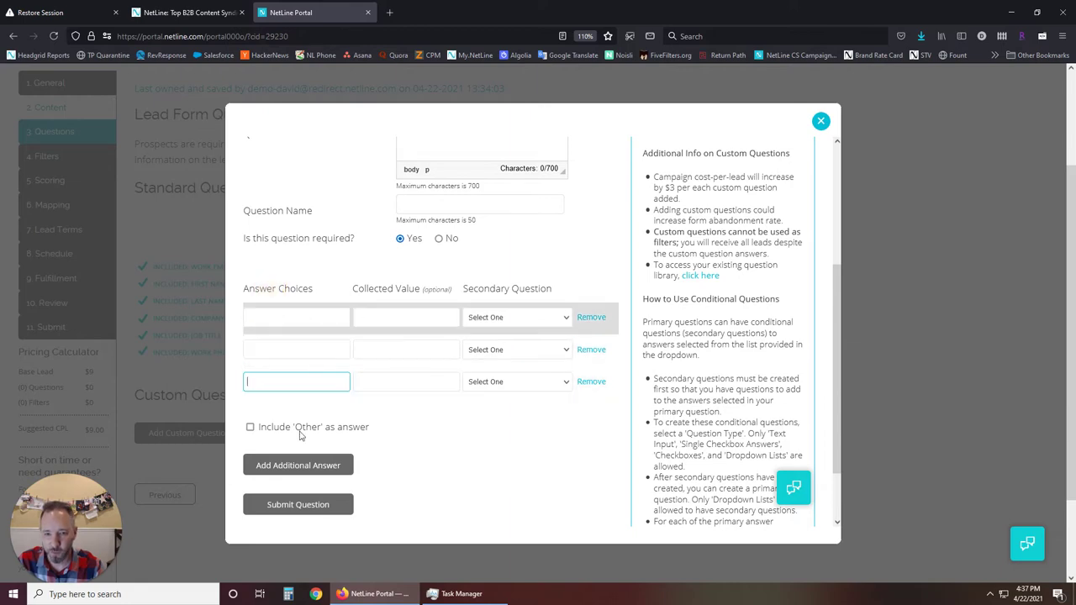
{"action": "scroll", "coordinate": [374, 404], "scroll_direction": "down", "scroll_amount": 1}
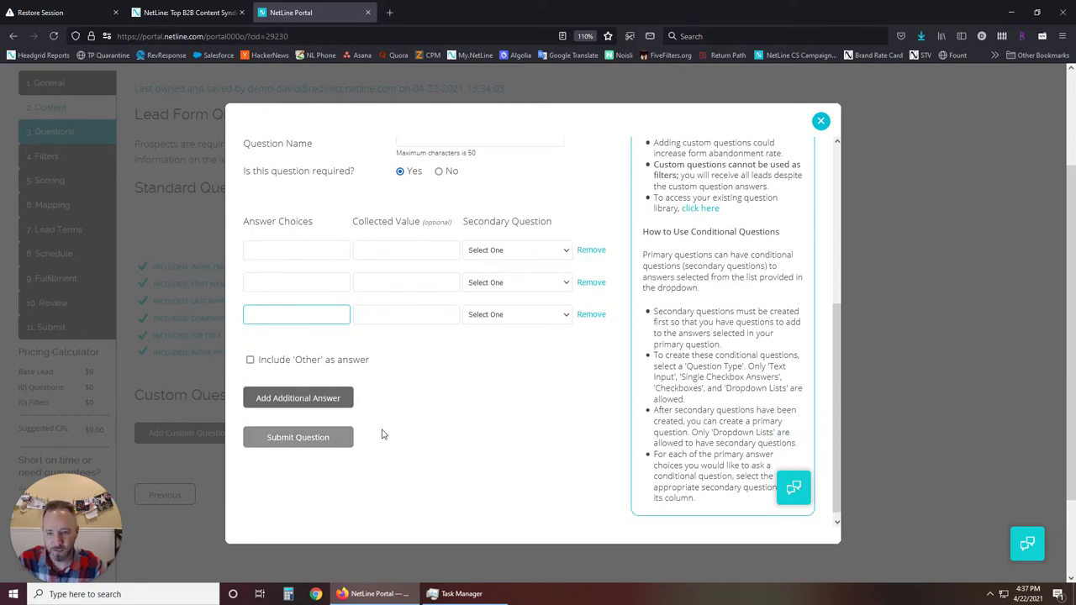
{"action": "scroll", "coordinate": [744, 287], "scroll_direction": "up", "scroll_amount": 4}
{"action": "left_click", "coordinate": [821, 120]}
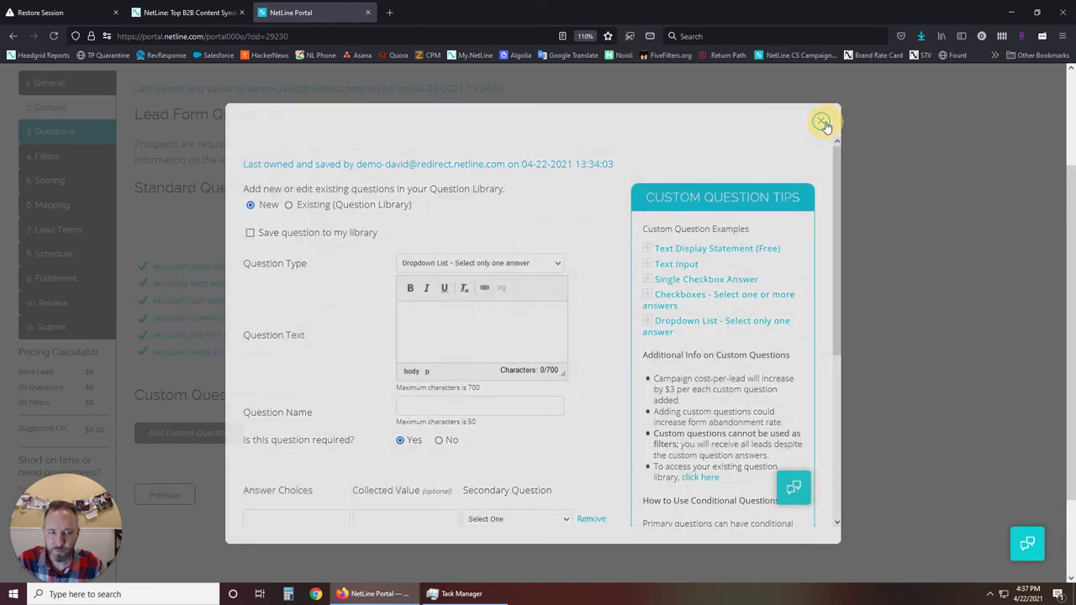
Step: Open the 4. Filters step, showing no filters yet and a $9 suggested CPL
{"action": "scroll", "coordinate": [48, 158], "scroll_direction": "up", "scroll_amount": 3}
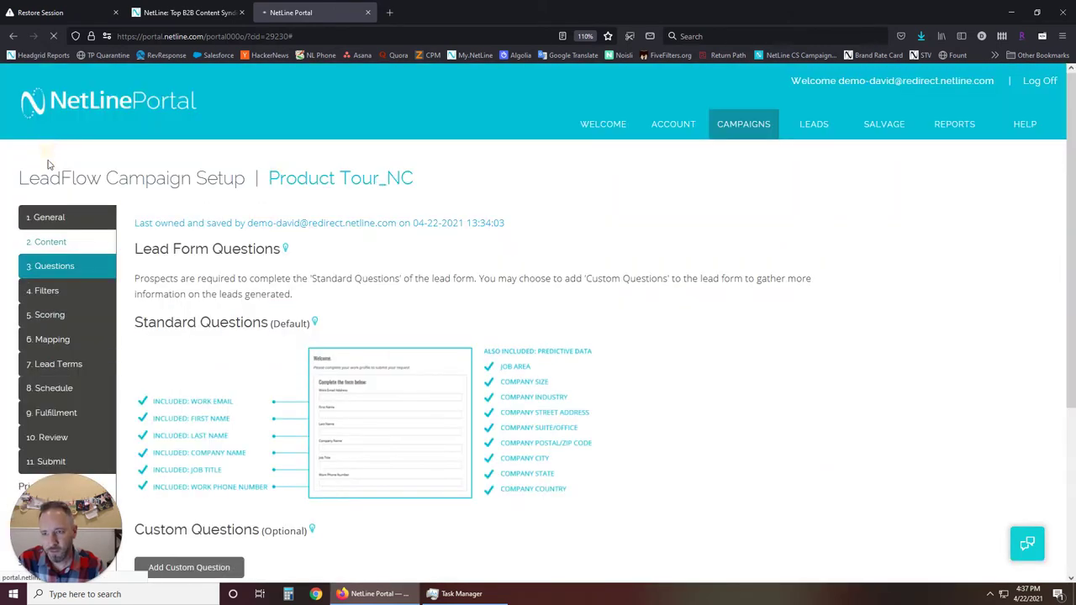
{"action": "left_click", "coordinate": [49, 291]}
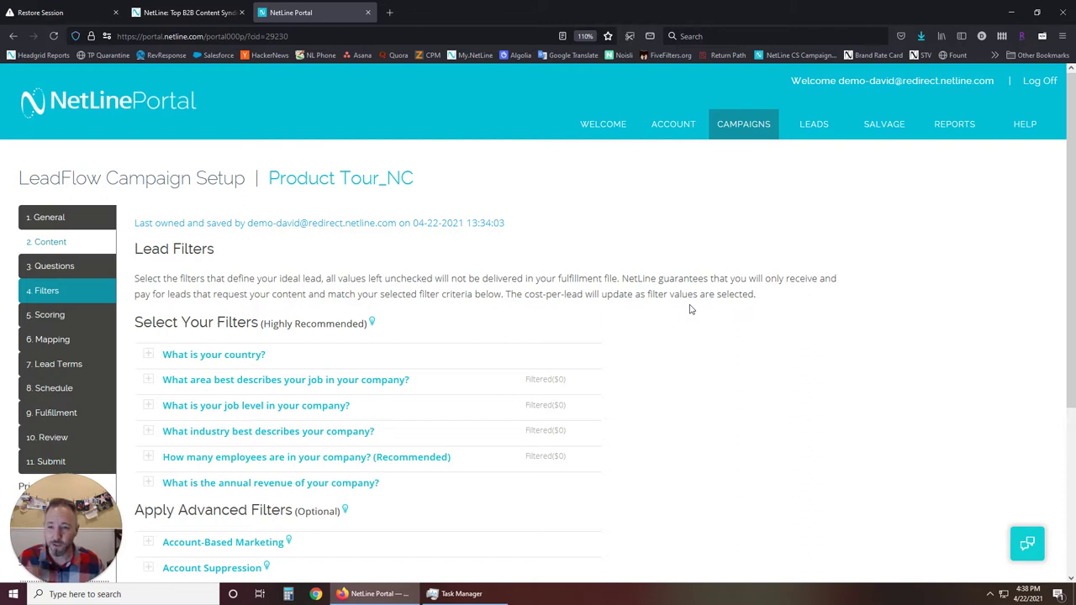
{"action": "scroll", "coordinate": [540, 175], "scroll_direction": "down", "scroll_amount": 3}
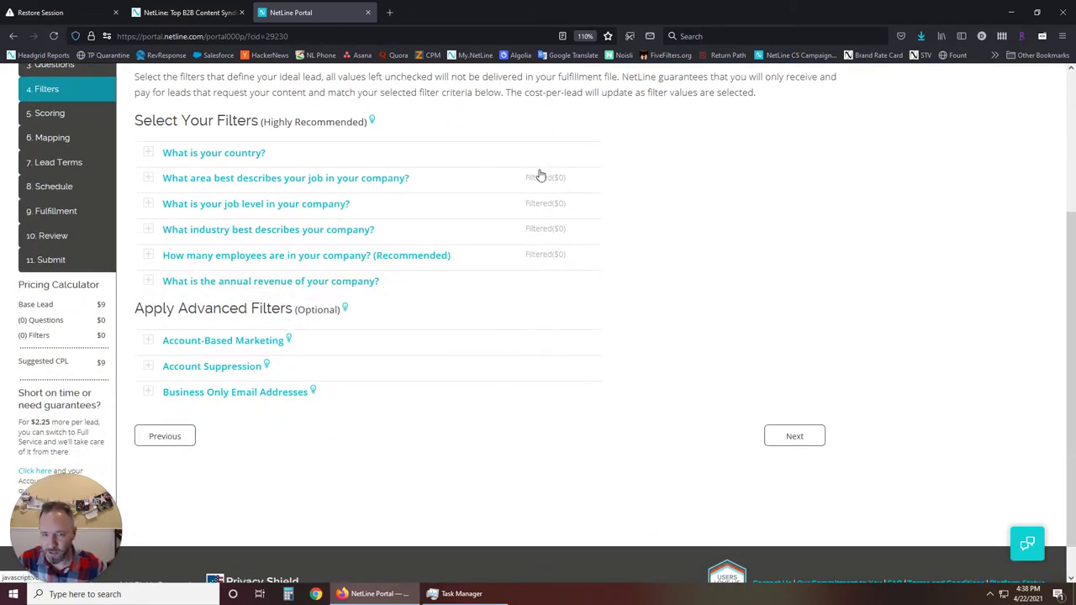
Step: Limit the country filter to United States and United Kingdom only
{"action": "left_click", "coordinate": [148, 155]}
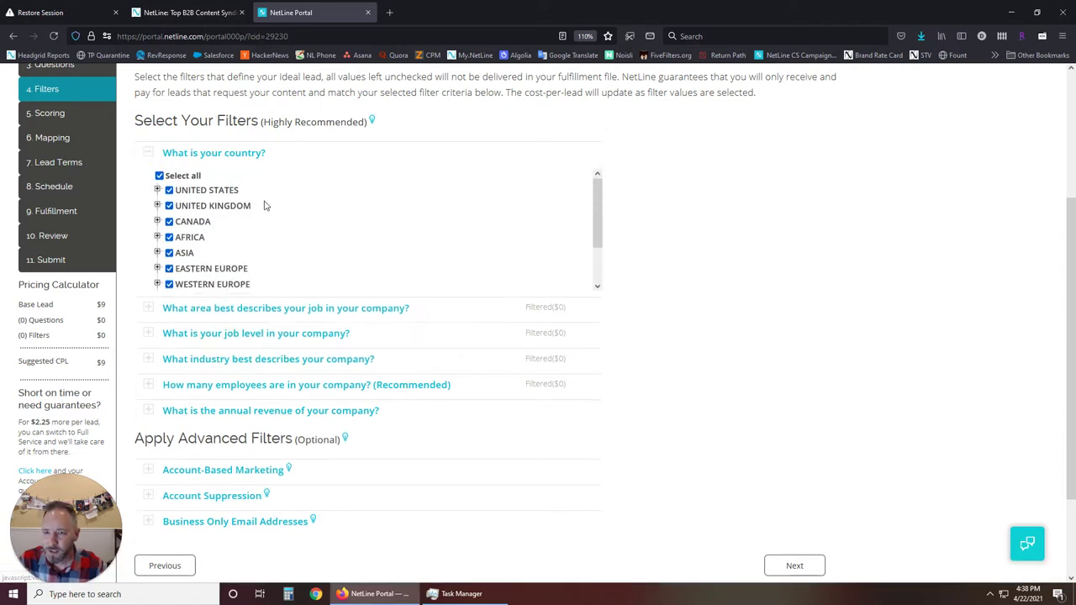
{"action": "left_click", "coordinate": [161, 175]}
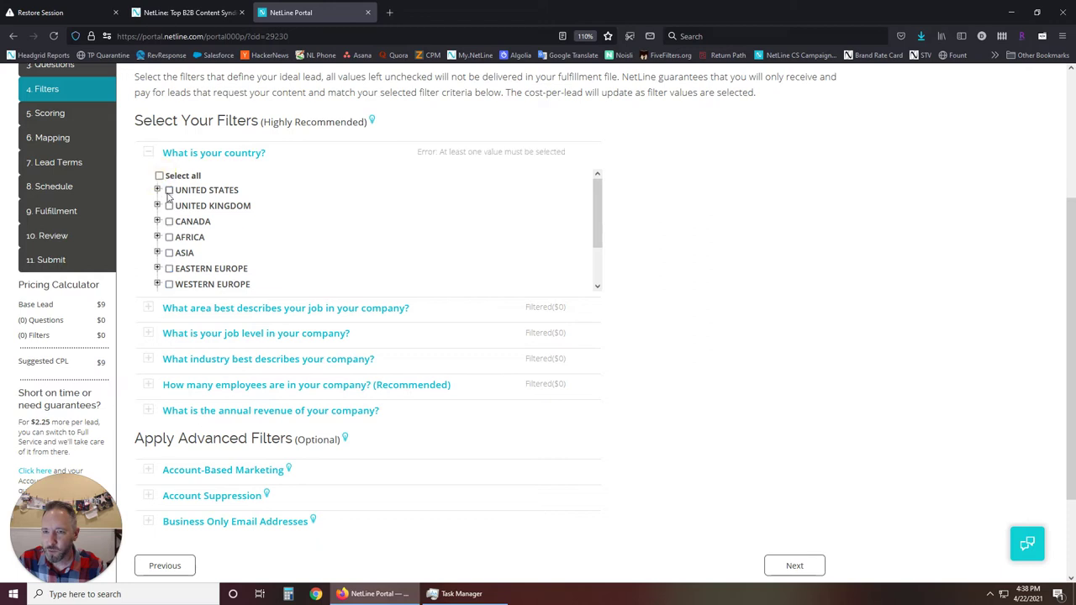
{"action": "left_click", "coordinate": [169, 191]}
{"action": "left_click", "coordinate": [169, 207]}
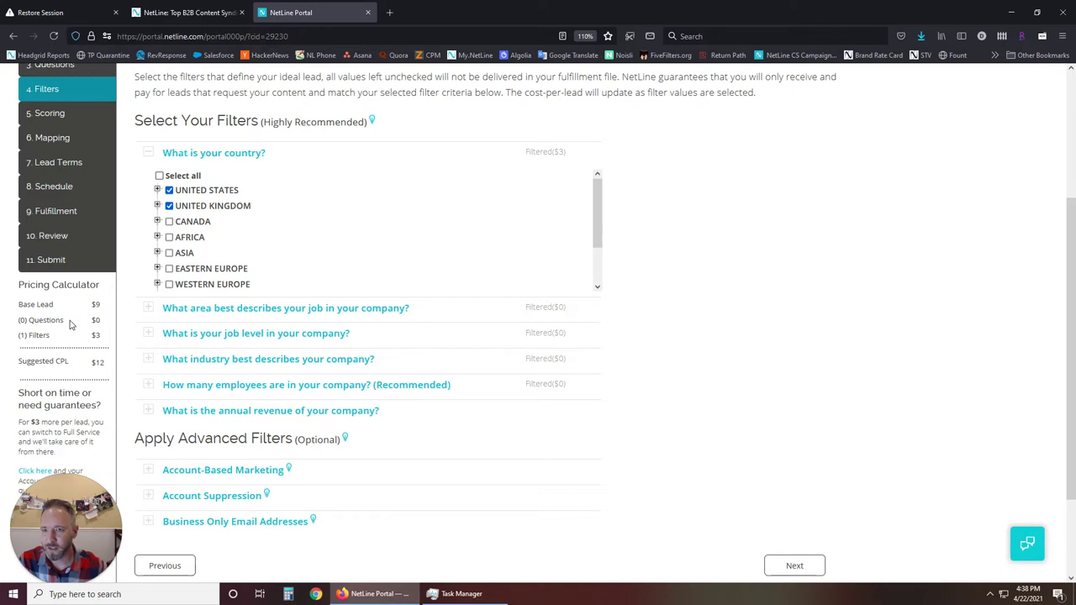
{"action": "left_click", "coordinate": [150, 157]}
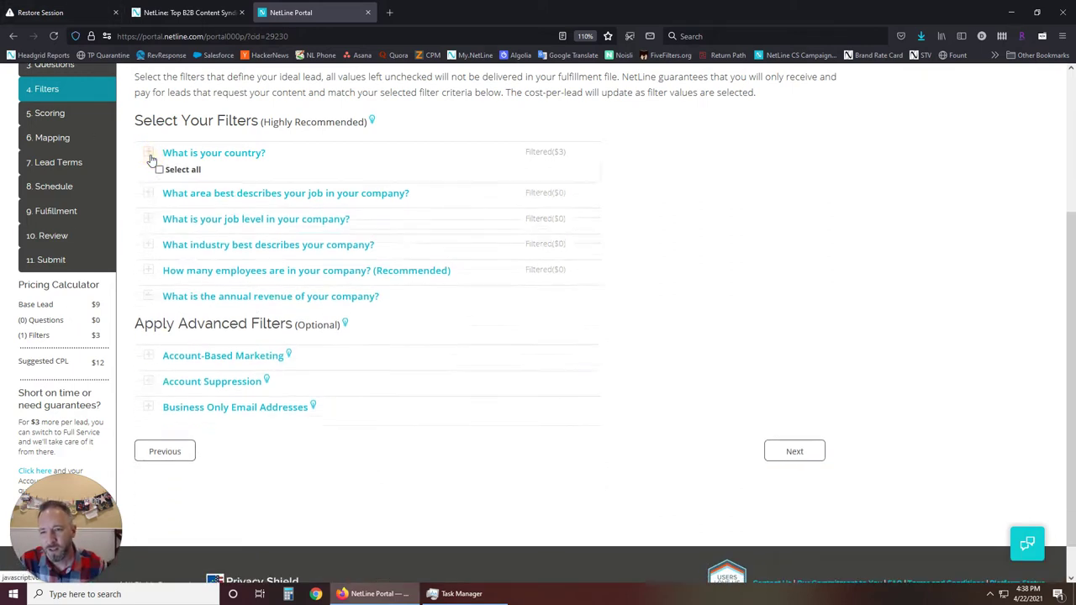
Step: Clear all job areas and include only IT/Computers/Electronics
{"action": "left_click", "coordinate": [148, 179]}
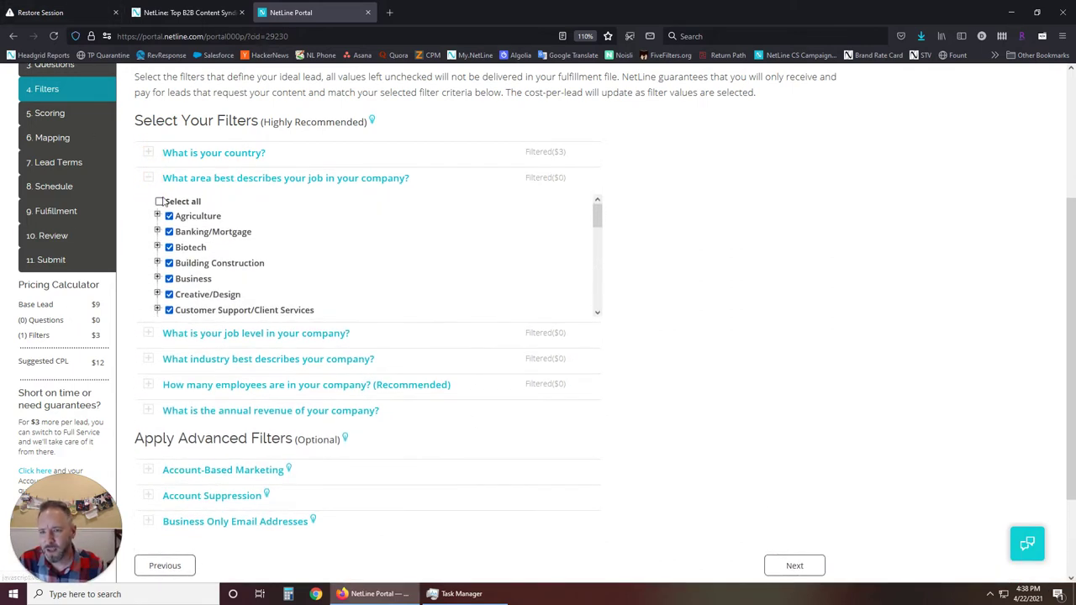
{"action": "left_click", "coordinate": [160, 202]}
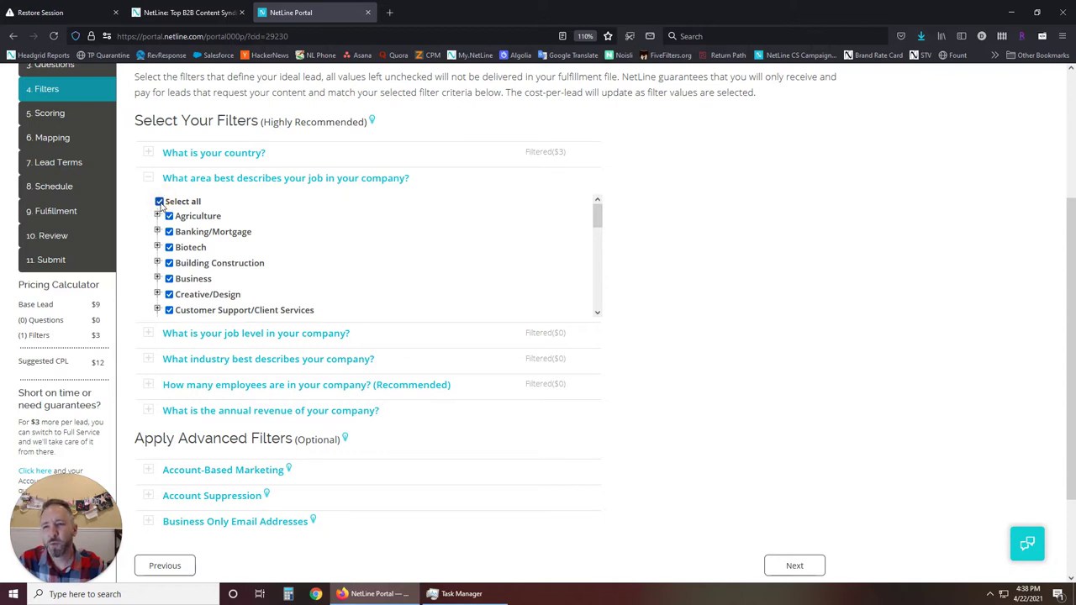
{"action": "left_click", "coordinate": [159, 203]}
{"action": "scroll", "coordinate": [236, 276], "scroll_direction": "down", "scroll_amount": 1}
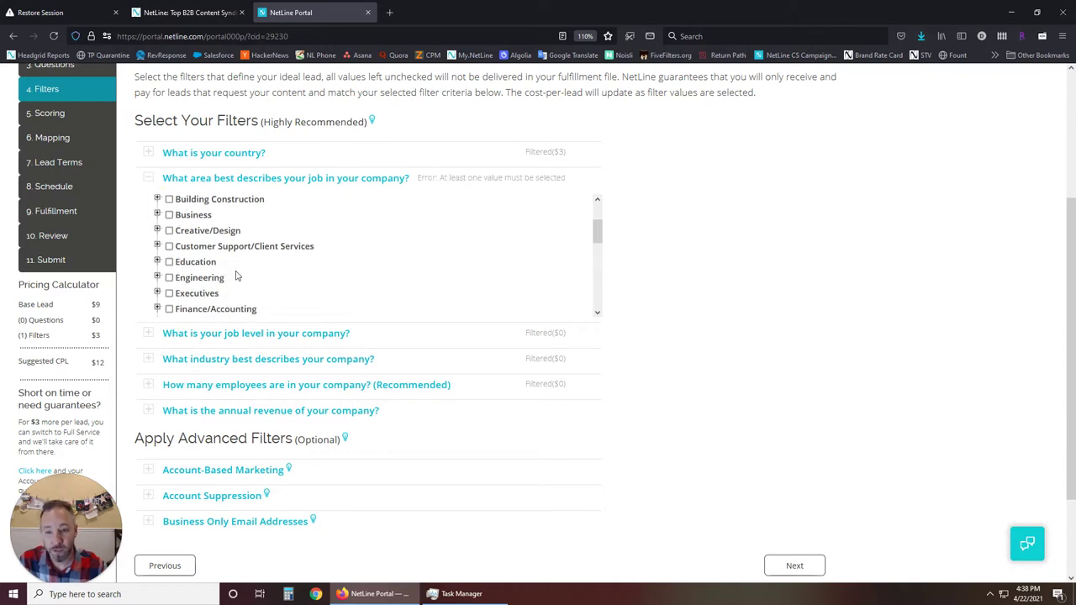
{"action": "scroll", "coordinate": [237, 276], "scroll_direction": "down", "scroll_amount": 1}
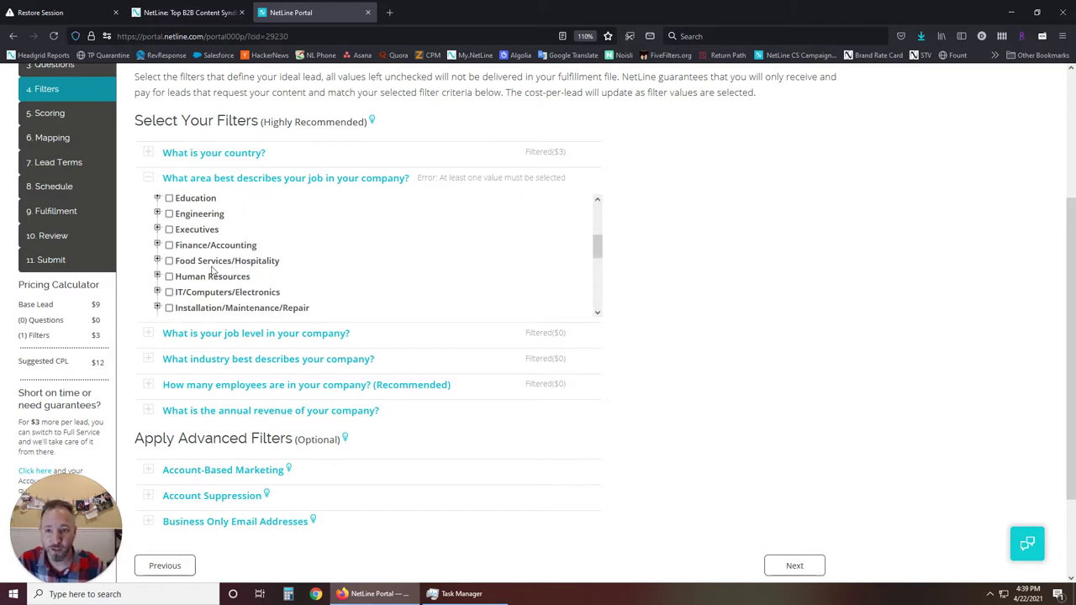
{"action": "left_click", "coordinate": [175, 291]}
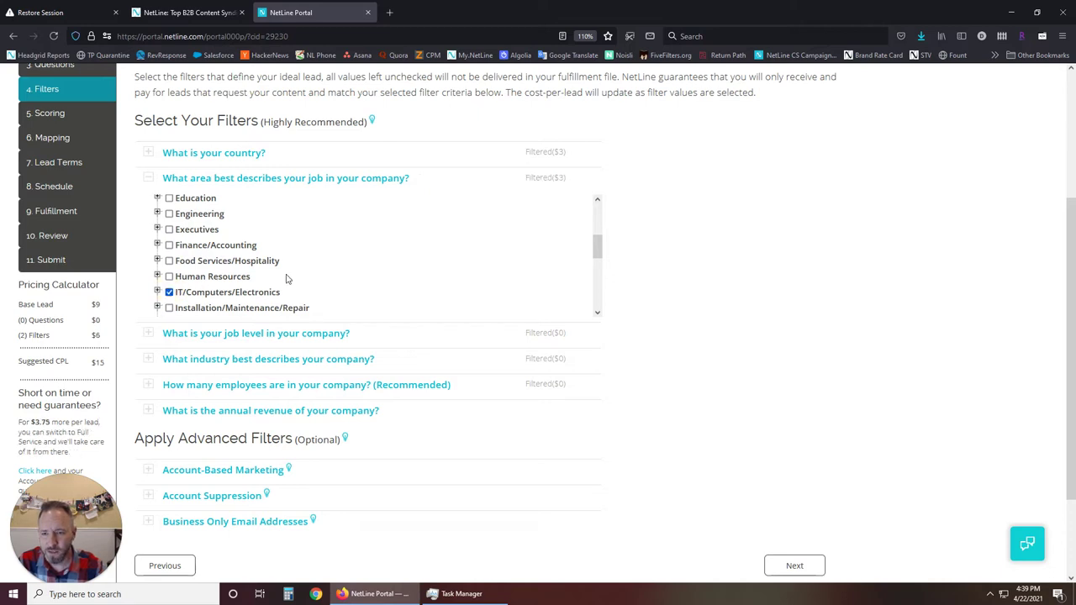
{"action": "scroll", "coordinate": [334, 235], "scroll_direction": "down", "scroll_amount": 2}
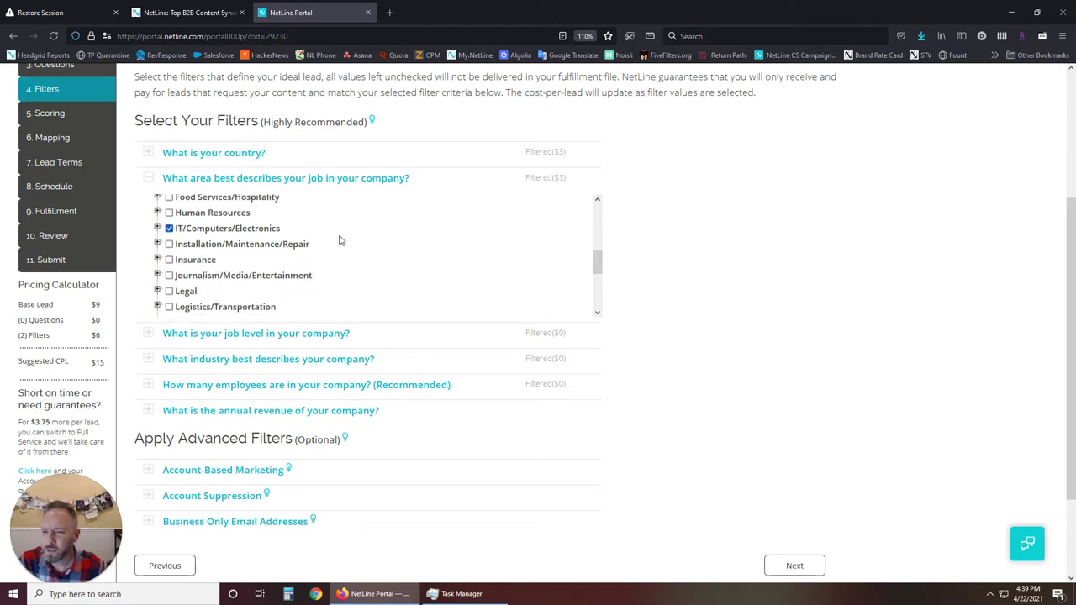
{"action": "scroll", "coordinate": [339, 240], "scroll_direction": "up", "scroll_amount": 2}
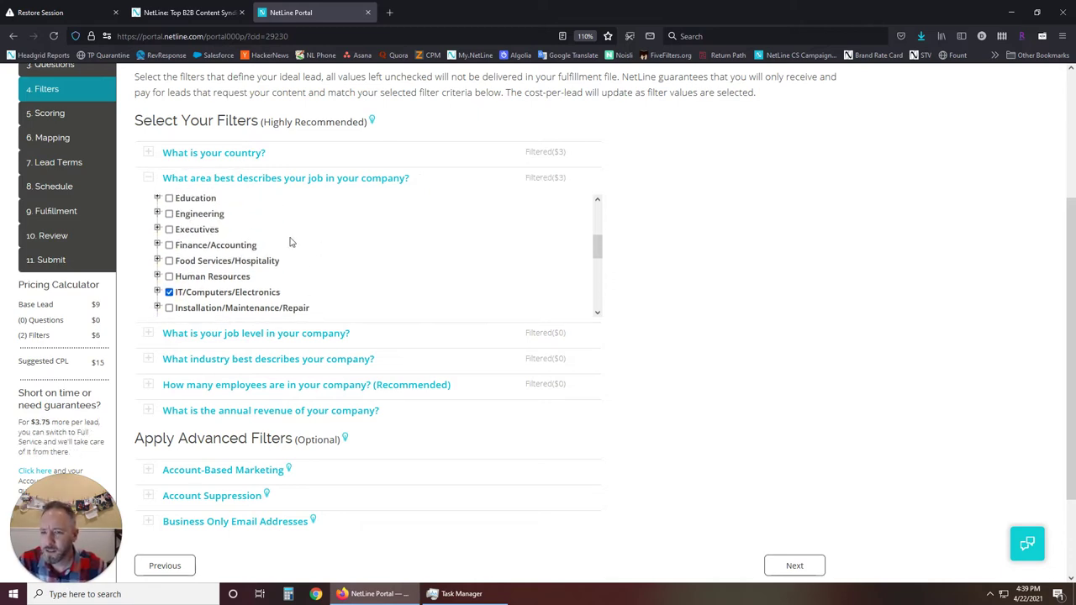
Step: Exclude Data Center and Computer/Network Security from the IT/Computers/Electronics job areas
{"action": "left_click", "coordinate": [170, 230]}
{"action": "scroll", "coordinate": [340, 274], "scroll_direction": "down", "scroll_amount": 2}
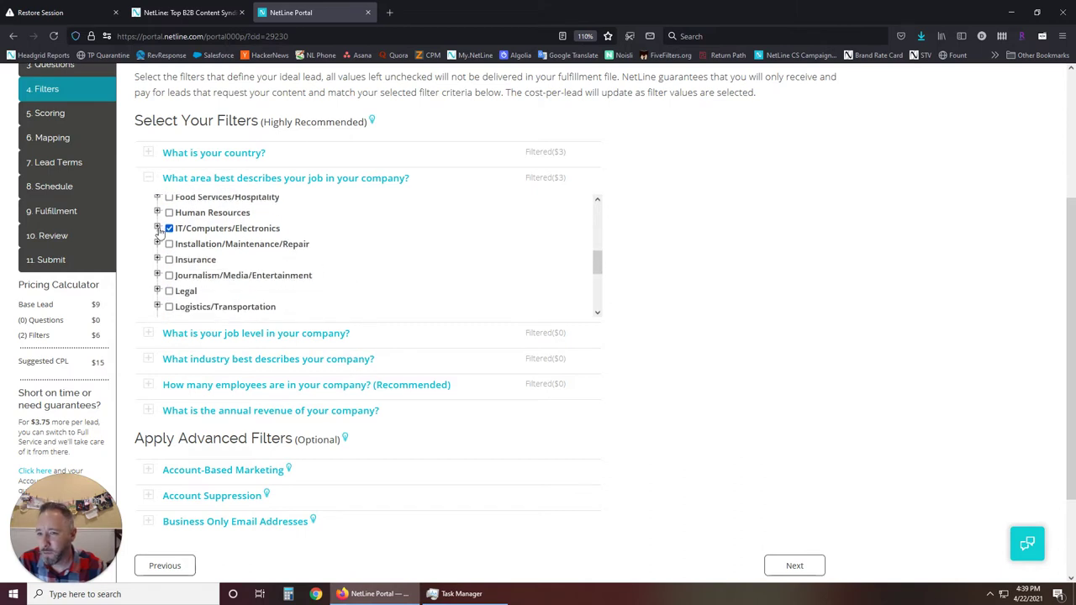
{"action": "left_click", "coordinate": [157, 228]}
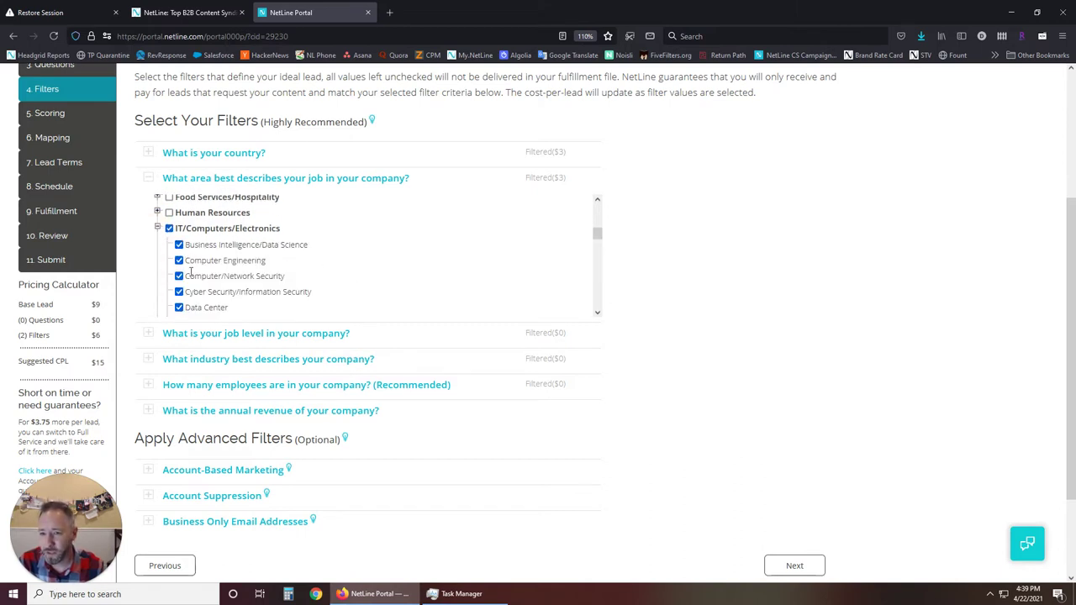
{"action": "left_click", "coordinate": [179, 308]}
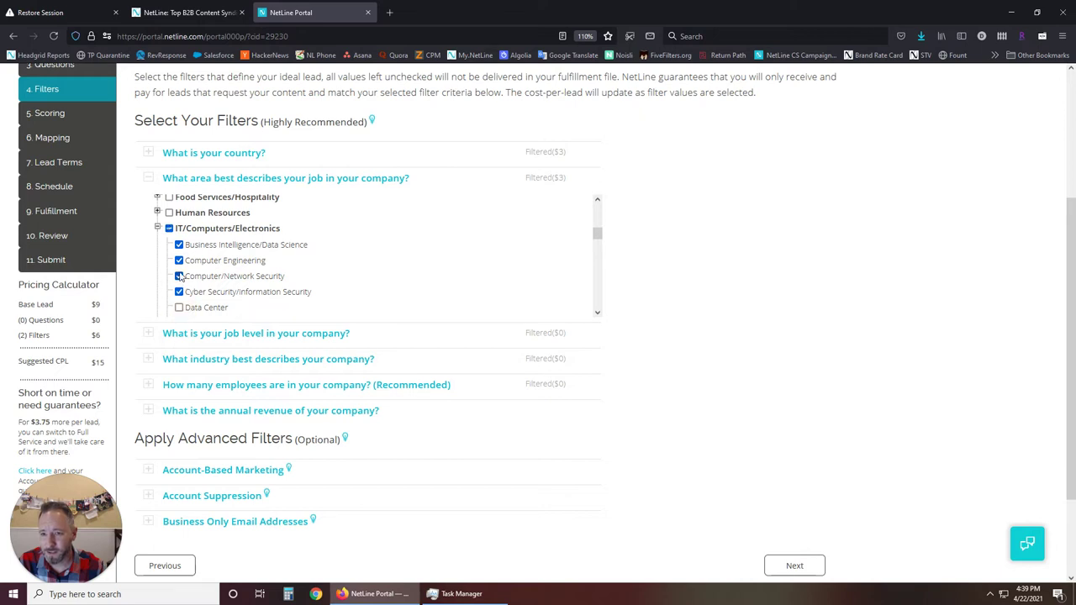
{"action": "left_click", "coordinate": [179, 276]}
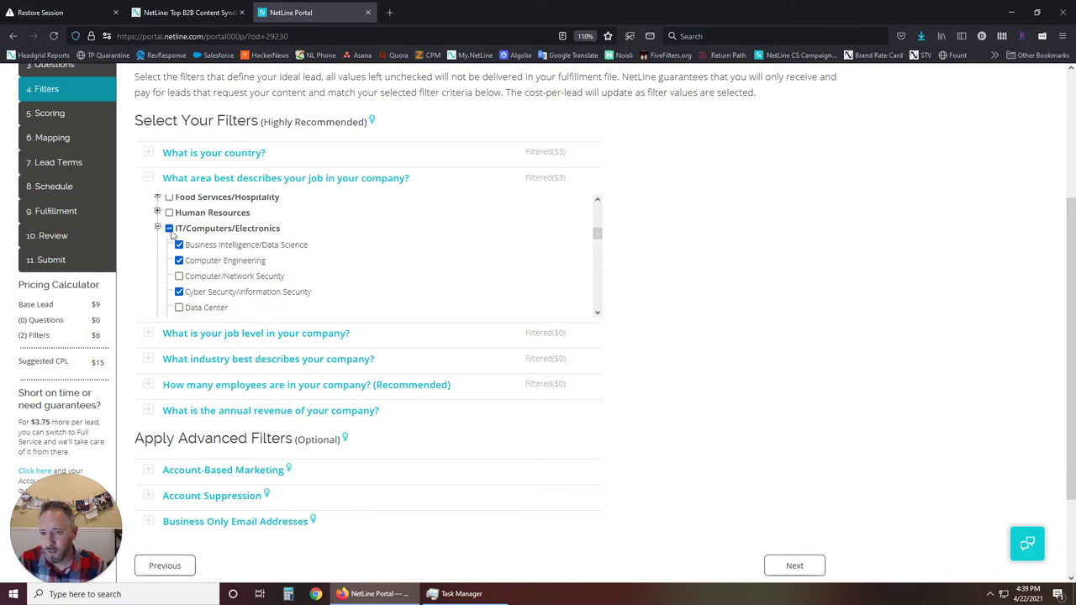
{"action": "left_click", "coordinate": [157, 228]}
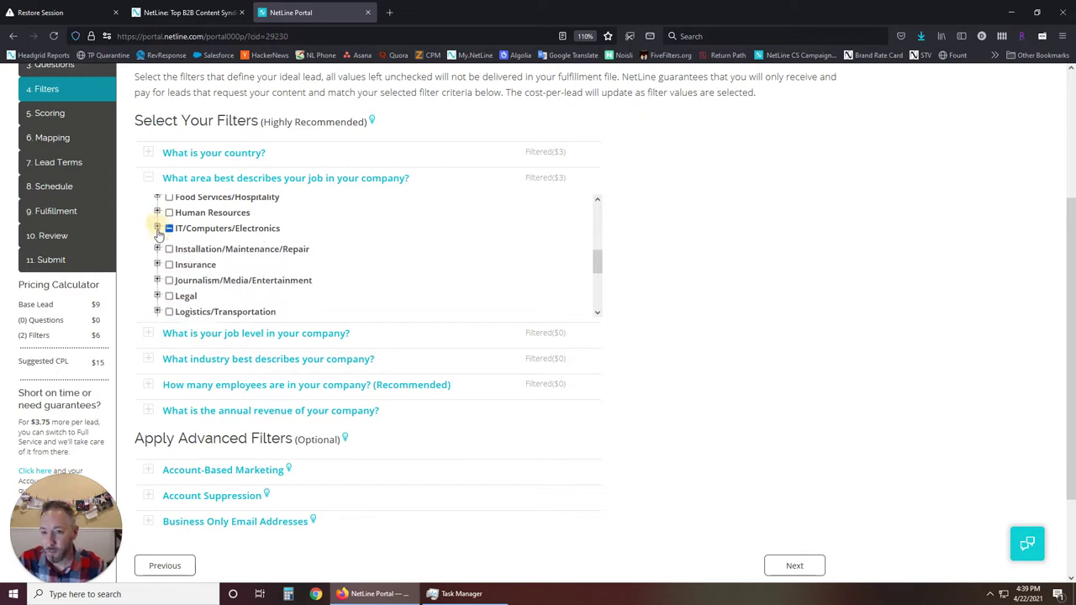
{"action": "left_click", "coordinate": [148, 180]}
Step: Exclude Supervisor, Senior Employee, Individual Contributor and Owner from the job level filter
{"action": "left_click", "coordinate": [148, 204]}
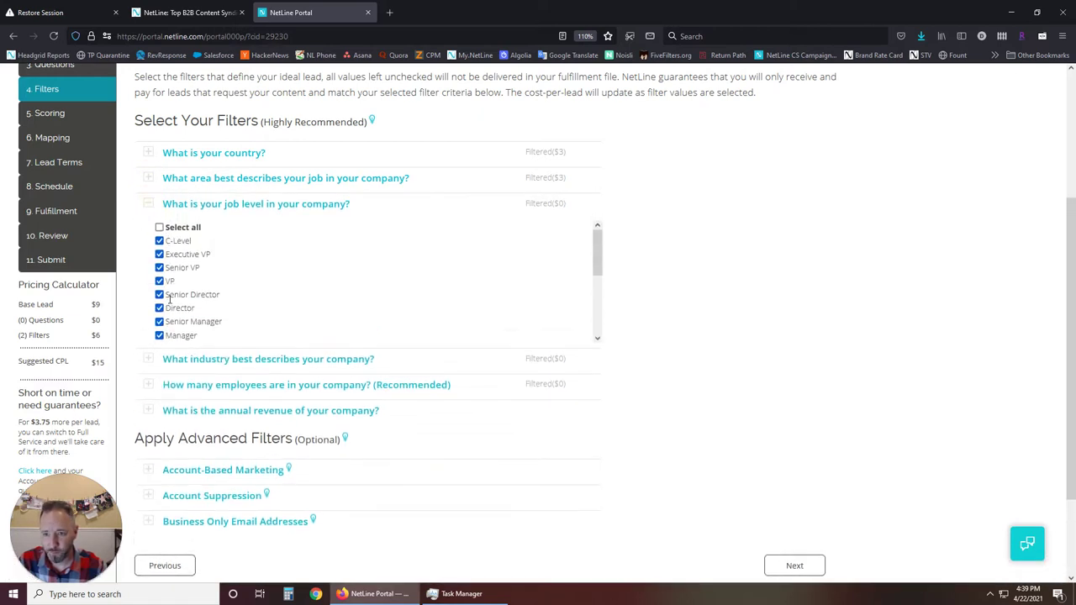
{"action": "scroll", "coordinate": [169, 300], "scroll_direction": "down", "scroll_amount": 2}
{"action": "left_click", "coordinate": [160, 286]}
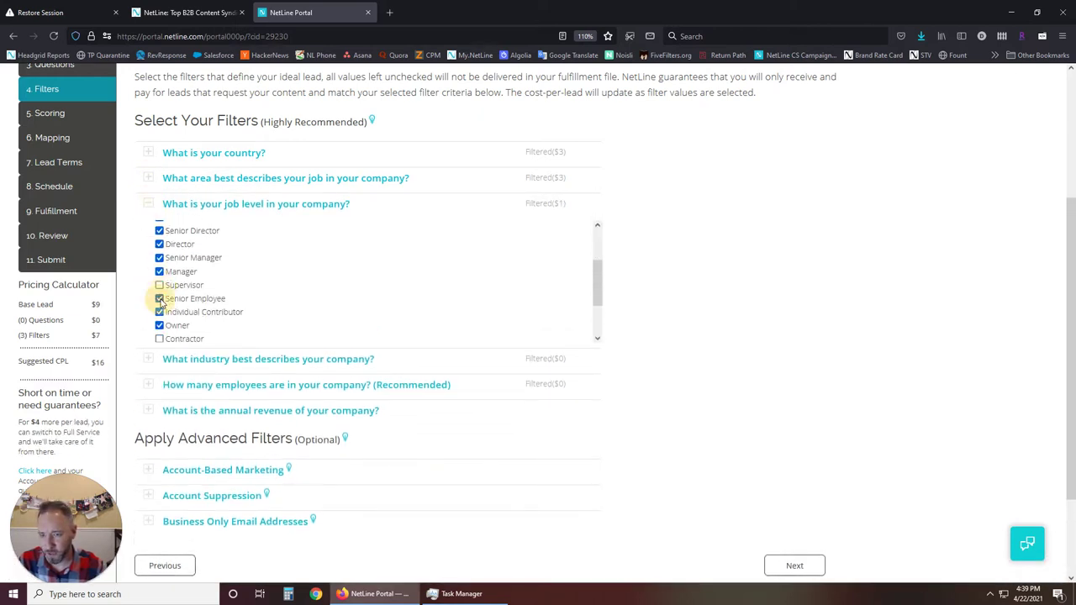
{"action": "left_click", "coordinate": [160, 299]}
{"action": "left_click", "coordinate": [160, 312]}
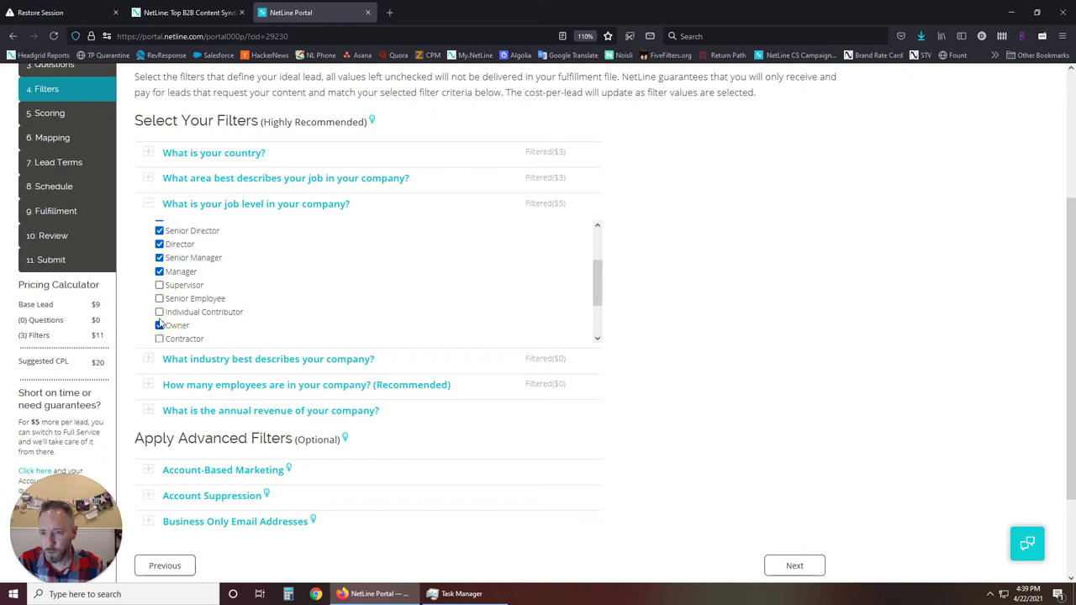
{"action": "left_click", "coordinate": [160, 326]}
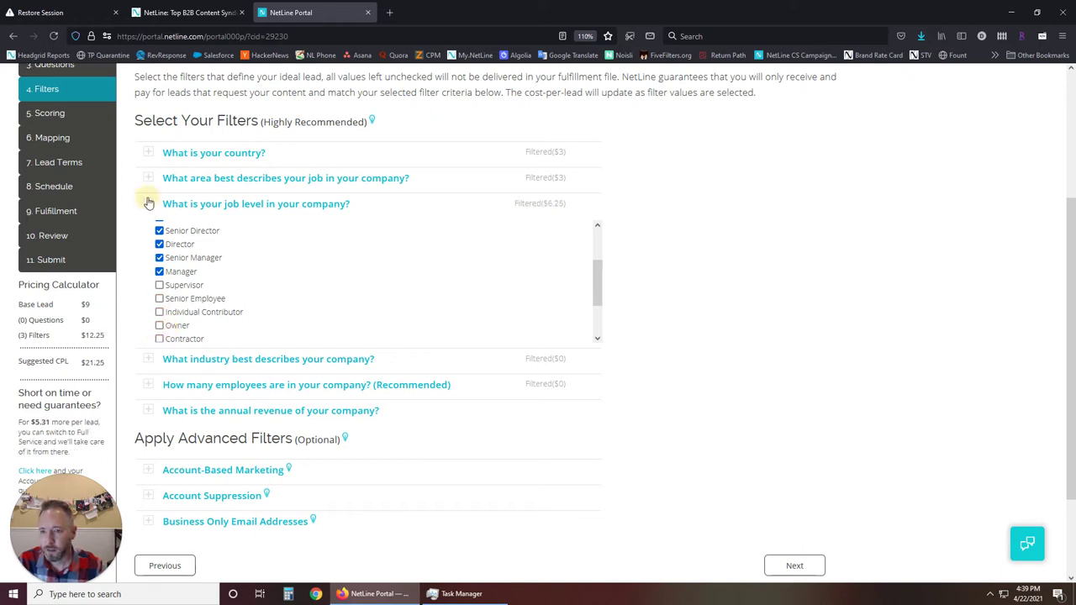
{"action": "left_click", "coordinate": [149, 203]}
Step: Restrict company size to 100+ employees by excluding the 1-4 through 50-99 ranges
{"action": "left_click", "coordinate": [146, 235]}
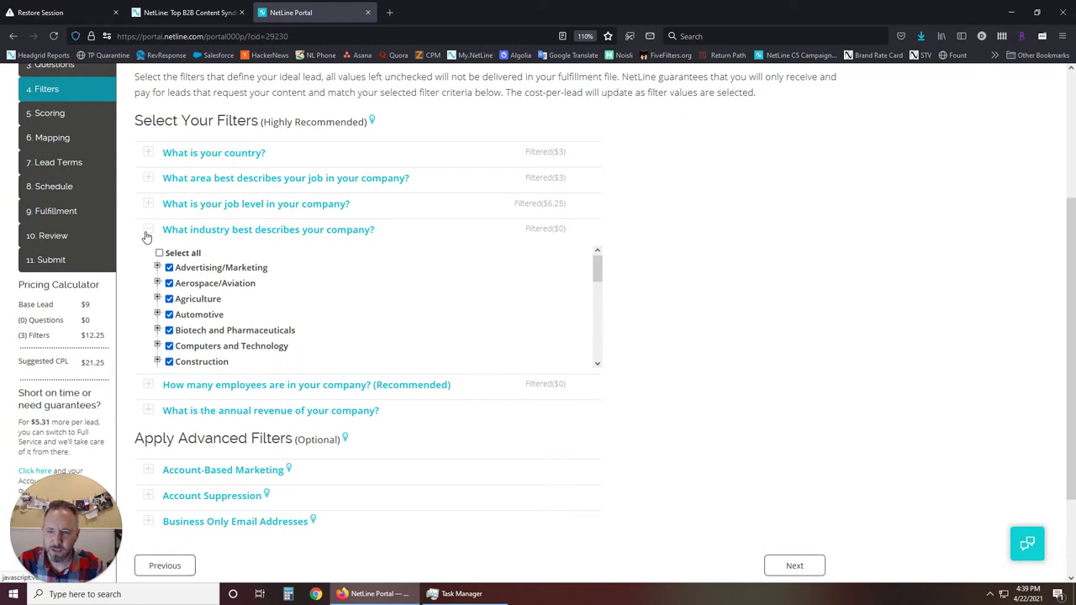
{"action": "left_click", "coordinate": [146, 235]}
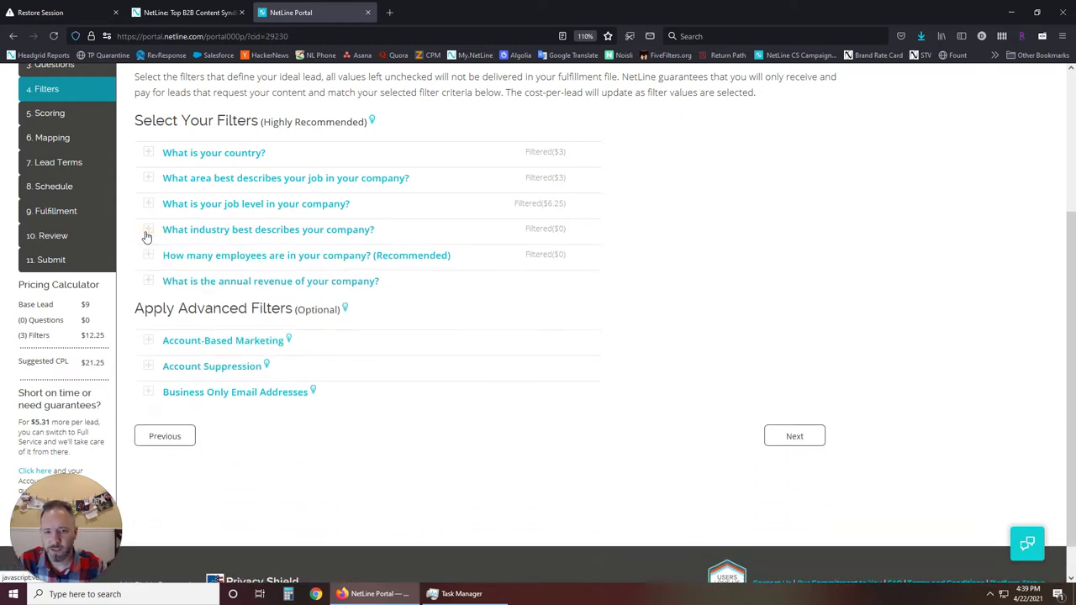
{"action": "left_click", "coordinate": [148, 259]}
{"action": "left_click", "coordinate": [160, 292]}
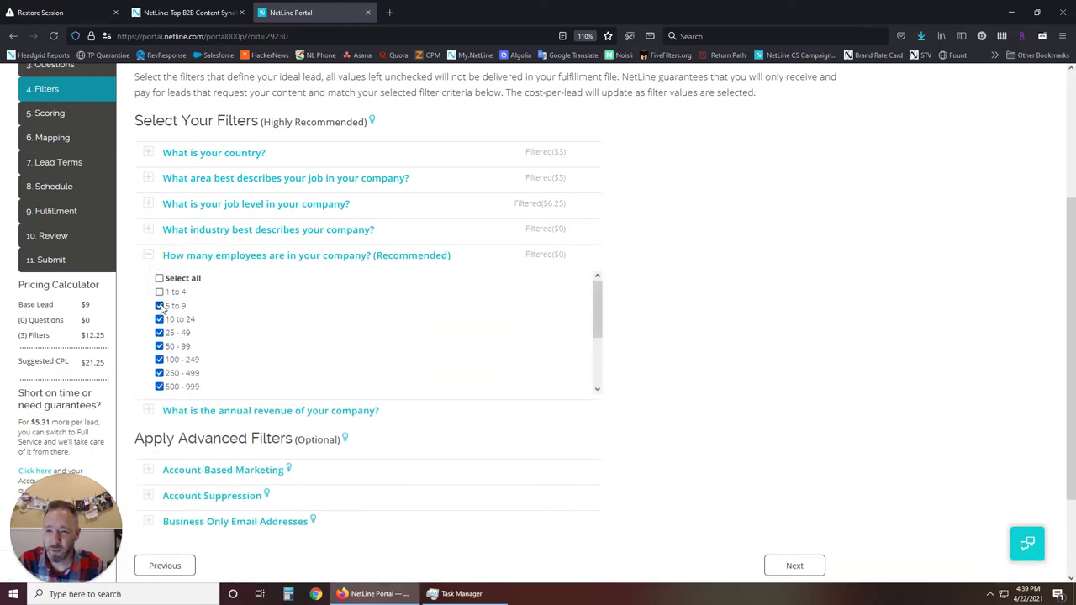
{"action": "left_click", "coordinate": [159, 305]}
{"action": "left_click", "coordinate": [159, 320]}
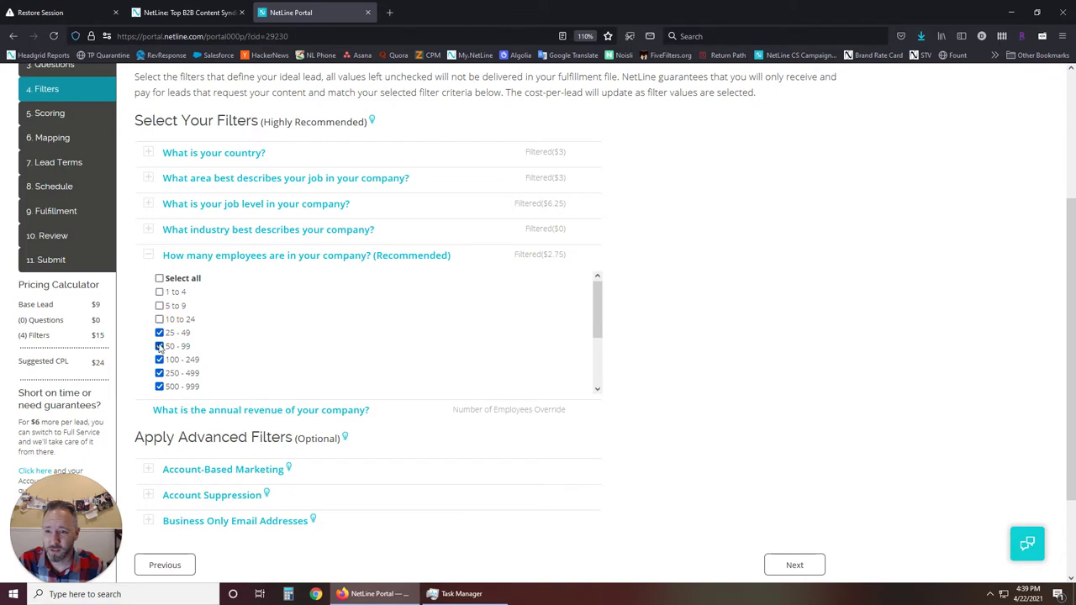
{"action": "left_click", "coordinate": [160, 347]}
{"action": "left_click", "coordinate": [160, 333]}
{"action": "scroll", "coordinate": [225, 362], "scroll_direction": "down", "scroll_amount": 3}
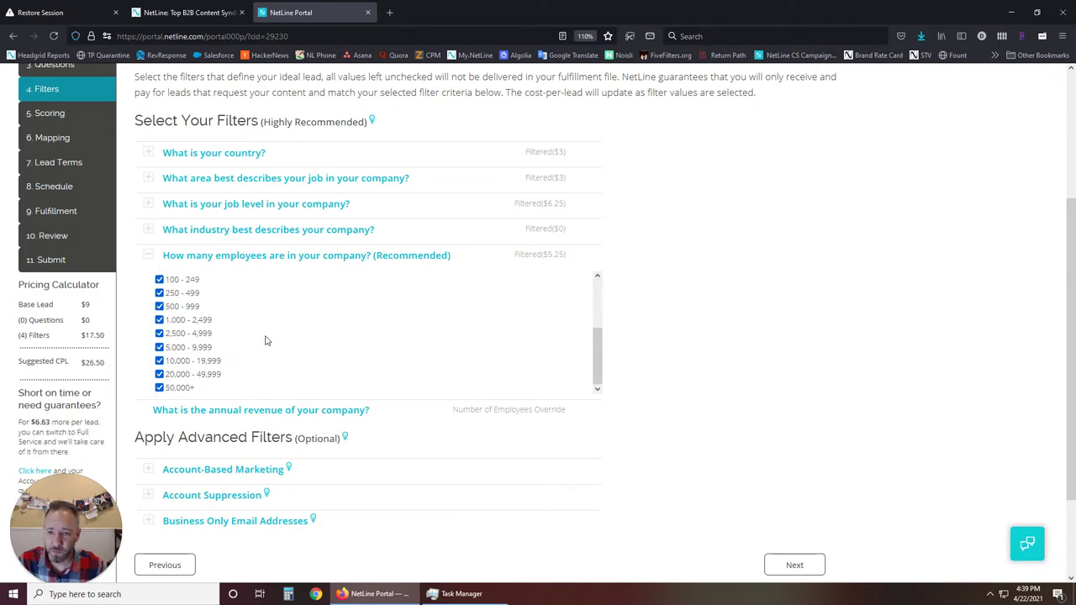
{"action": "left_click", "coordinate": [149, 255]}
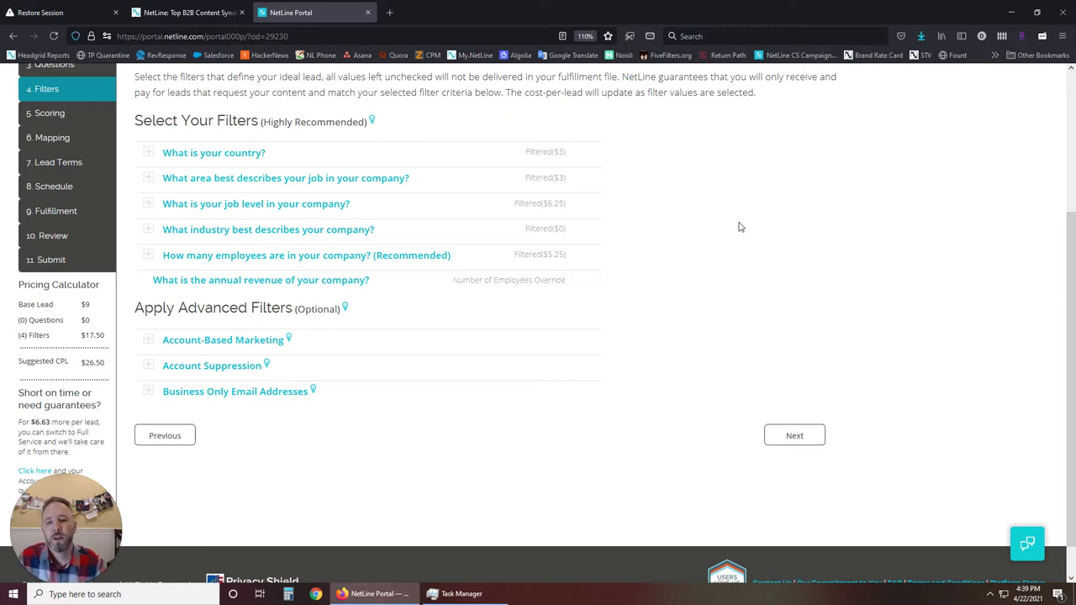
{"action": "left_click", "coordinate": [150, 341]}
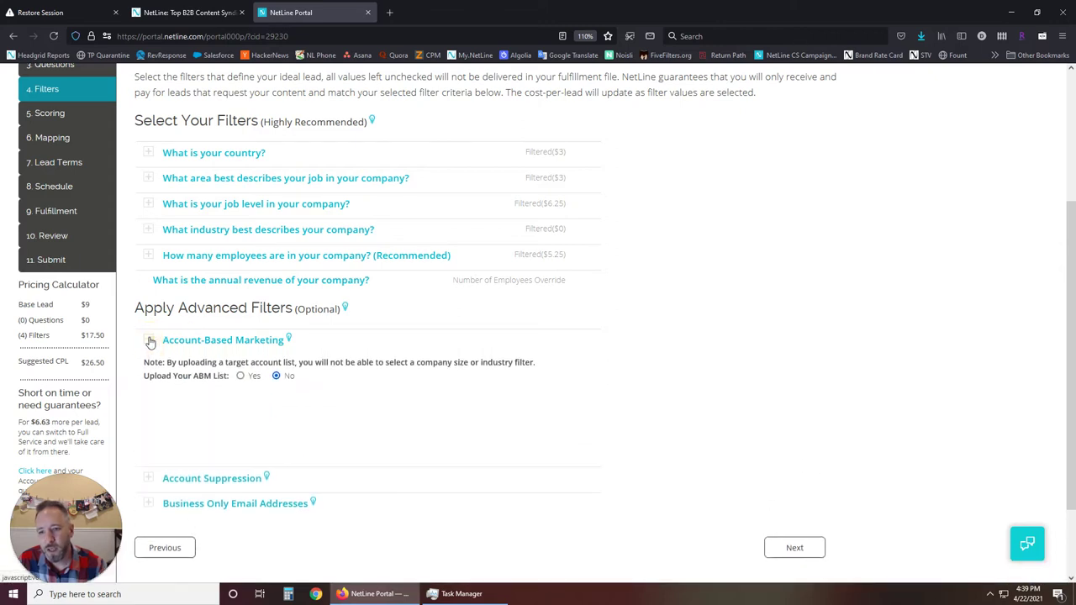
{"action": "left_click", "coordinate": [241, 378]}
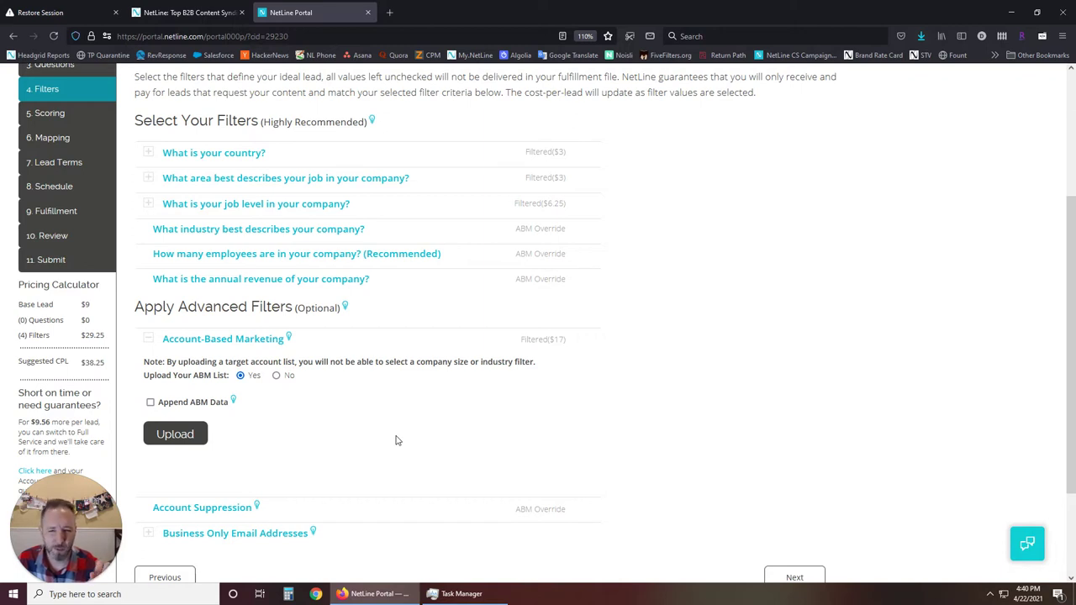
{"action": "left_click", "coordinate": [276, 376]}
{"action": "left_click", "coordinate": [148, 340]}
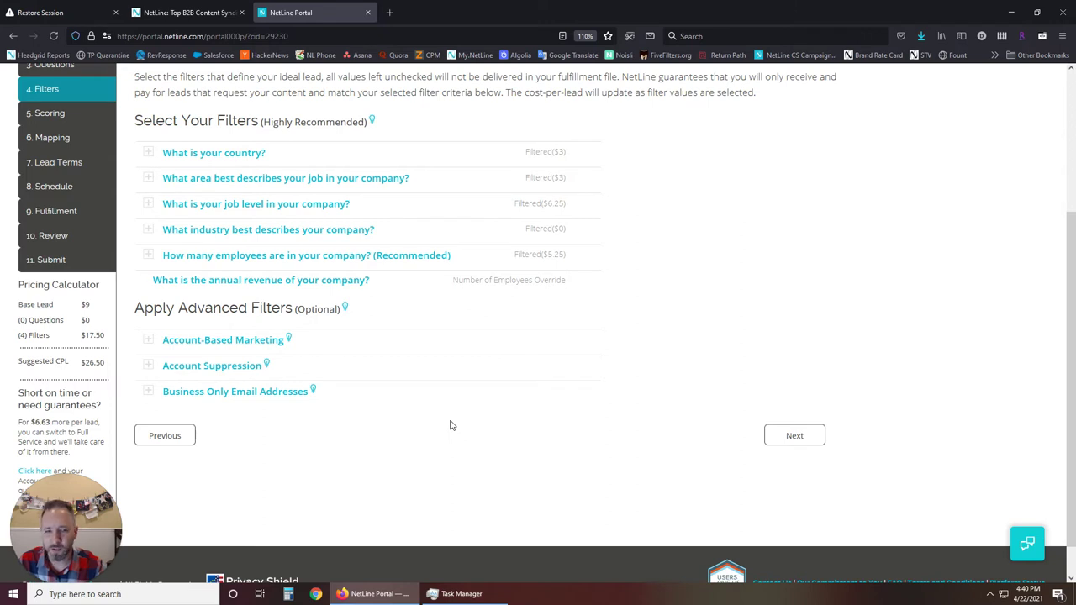
{"action": "left_click", "coordinate": [803, 439]}
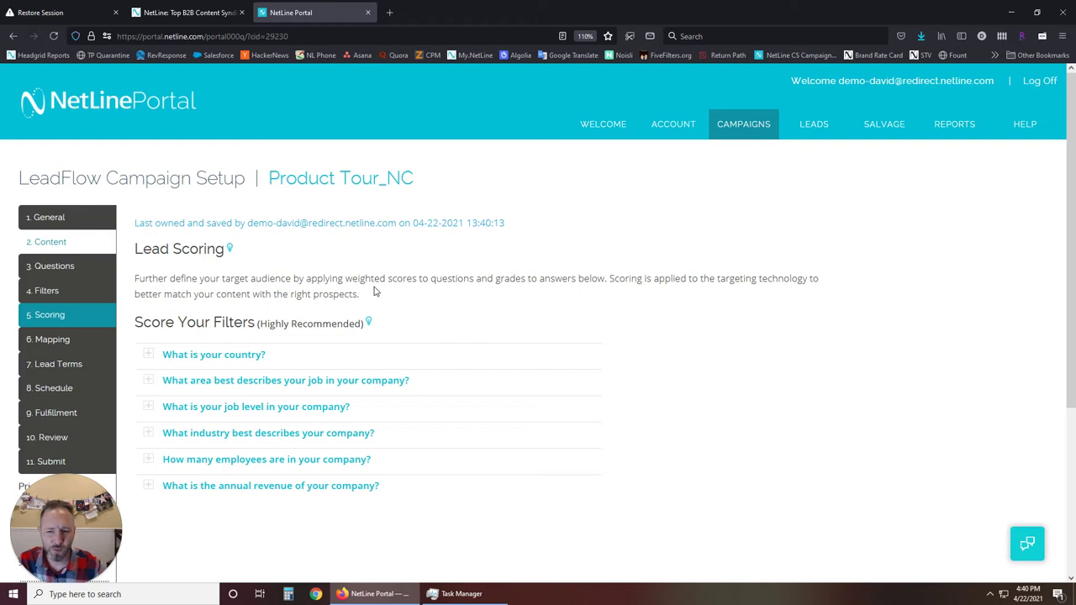
Step: In job area scoring, grade IT/Computers/Electronics and its sub-areas B
{"action": "left_click", "coordinate": [150, 386]}
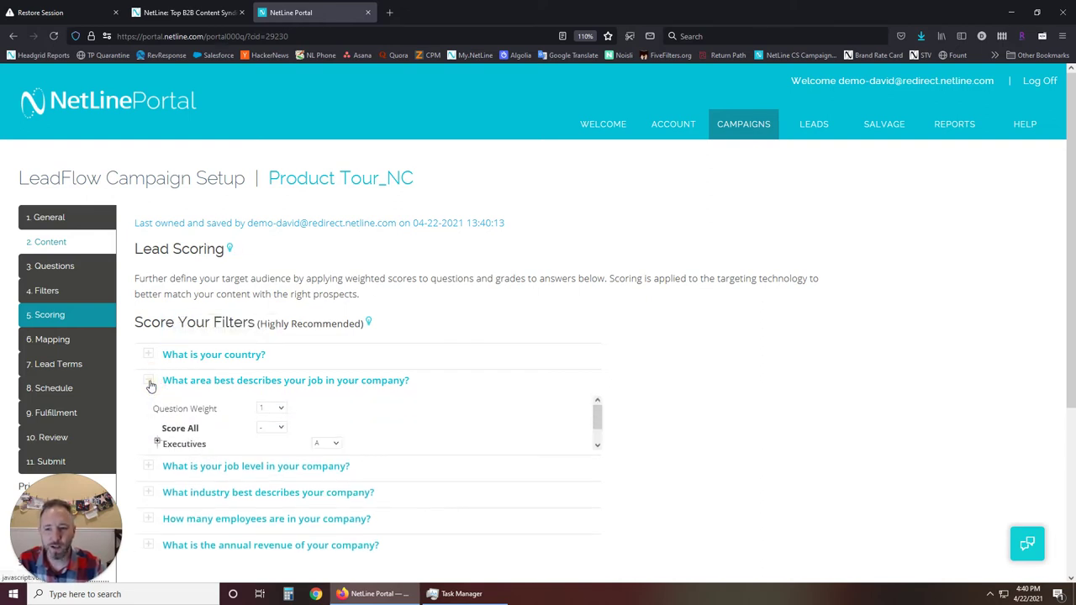
{"action": "scroll", "coordinate": [636, 296], "scroll_direction": "down", "scroll_amount": 2}
{"action": "scroll", "coordinate": [637, 296], "scroll_direction": "down", "scroll_amount": 1}
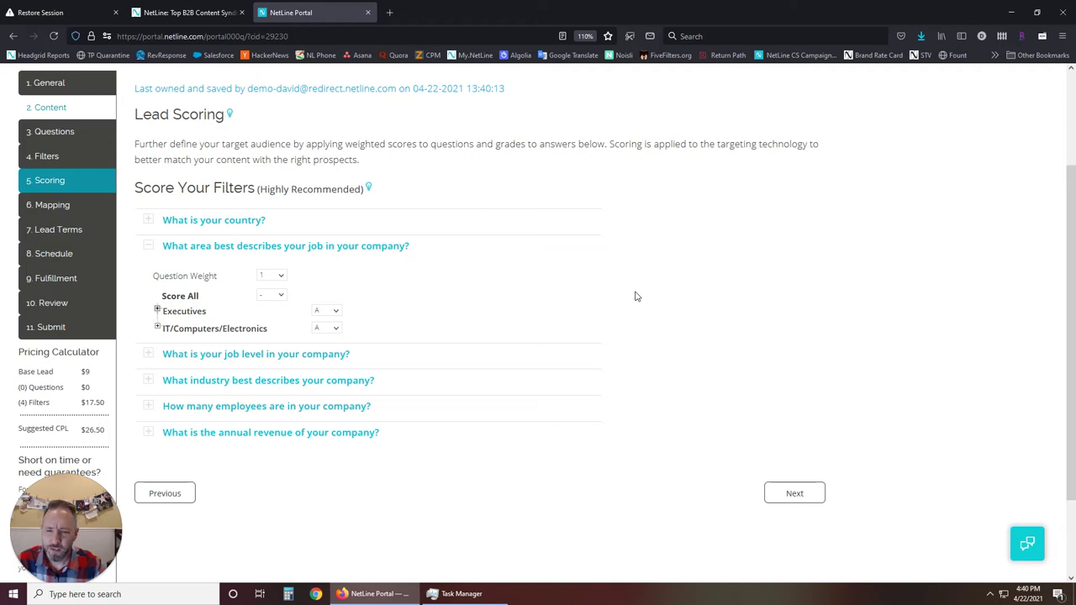
{"action": "left_click", "coordinate": [157, 311]}
{"action": "scroll", "coordinate": [307, 336], "scroll_direction": "down", "scroll_amount": 2}
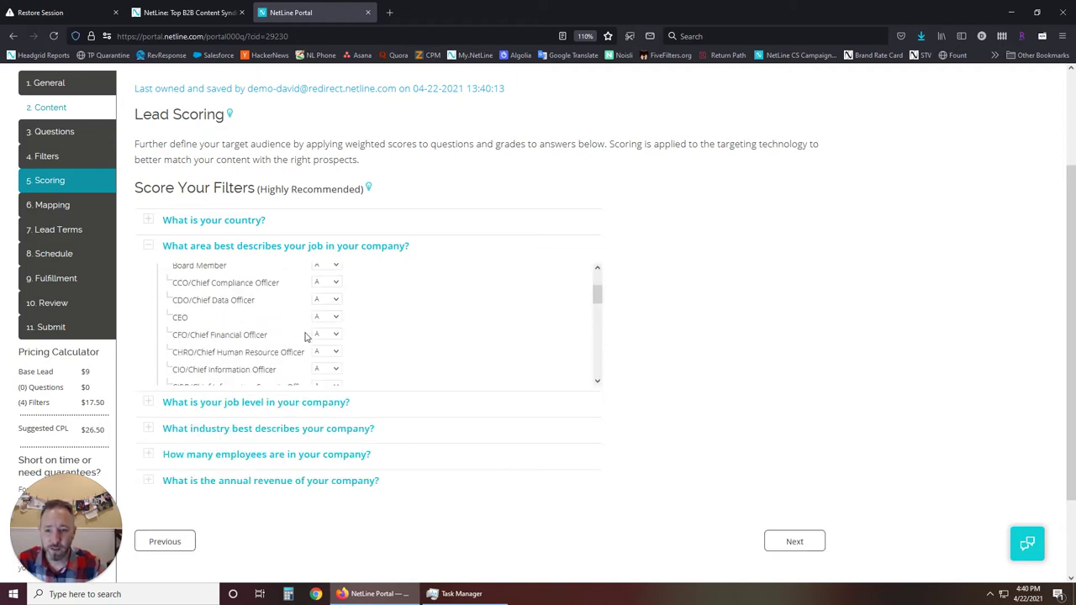
{"action": "scroll", "coordinate": [283, 336], "scroll_direction": "down", "scroll_amount": 5}
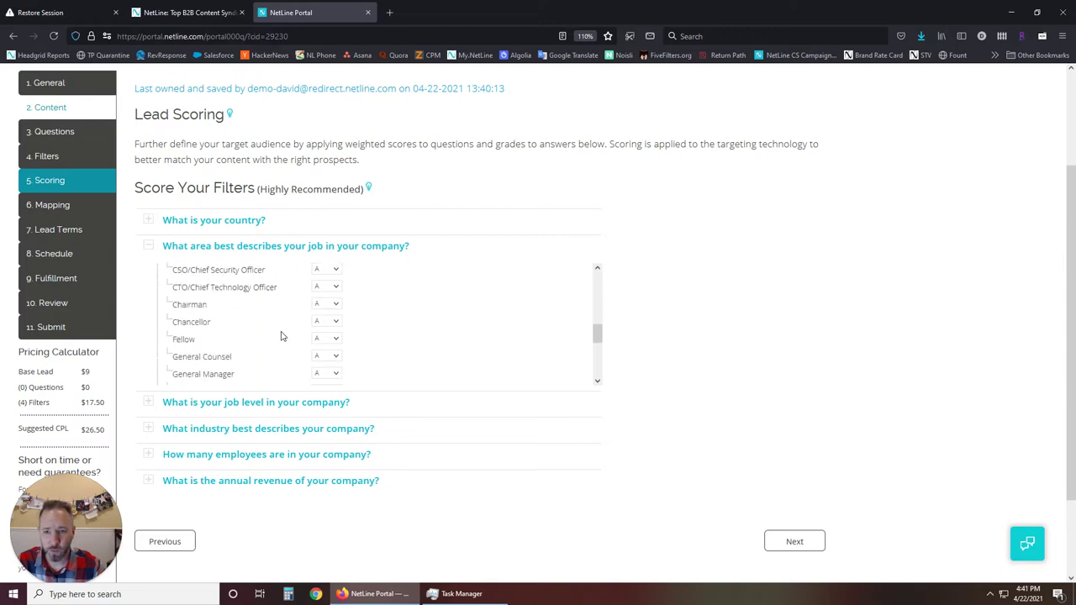
{"action": "scroll", "coordinate": [282, 336], "scroll_direction": "down", "scroll_amount": 3}
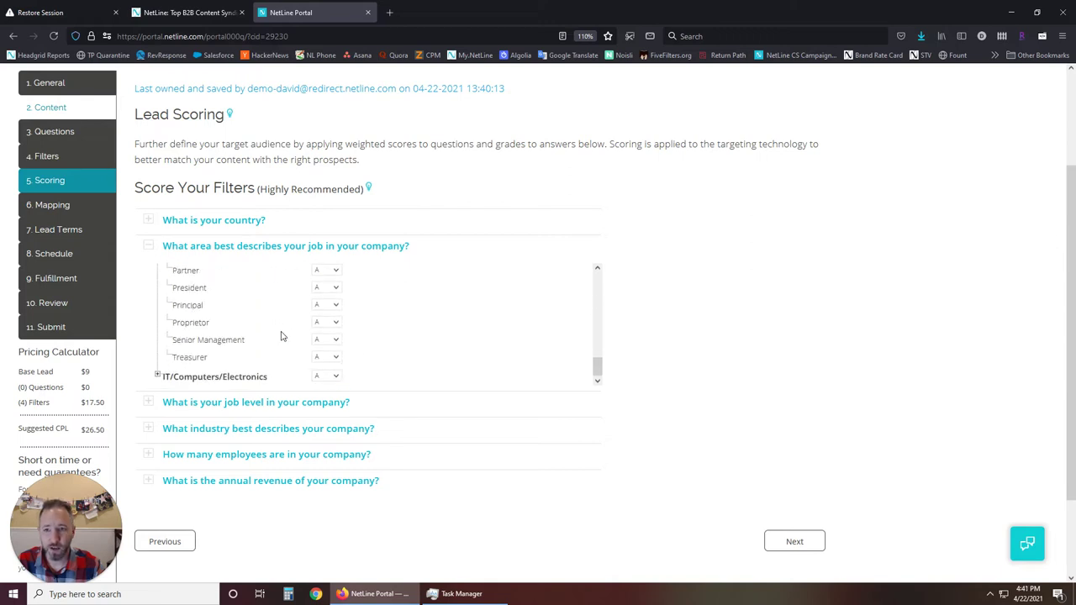
{"action": "left_click", "coordinate": [158, 379]}
{"action": "scroll", "coordinate": [466, 340], "scroll_direction": "down", "scroll_amount": 3}
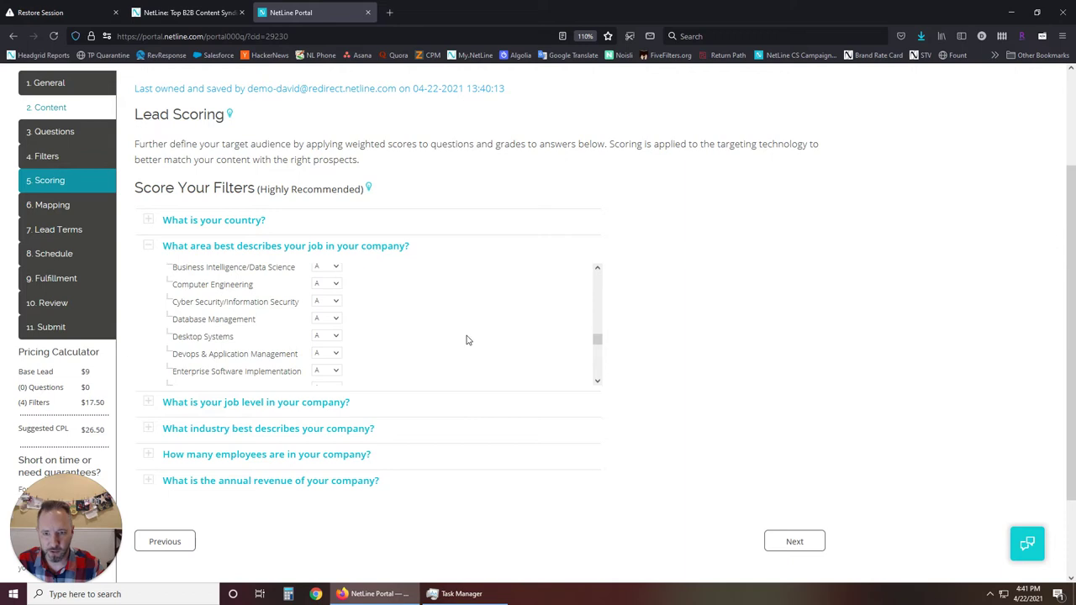
{"action": "scroll", "coordinate": [465, 334], "scroll_direction": "up", "scroll_amount": 2}
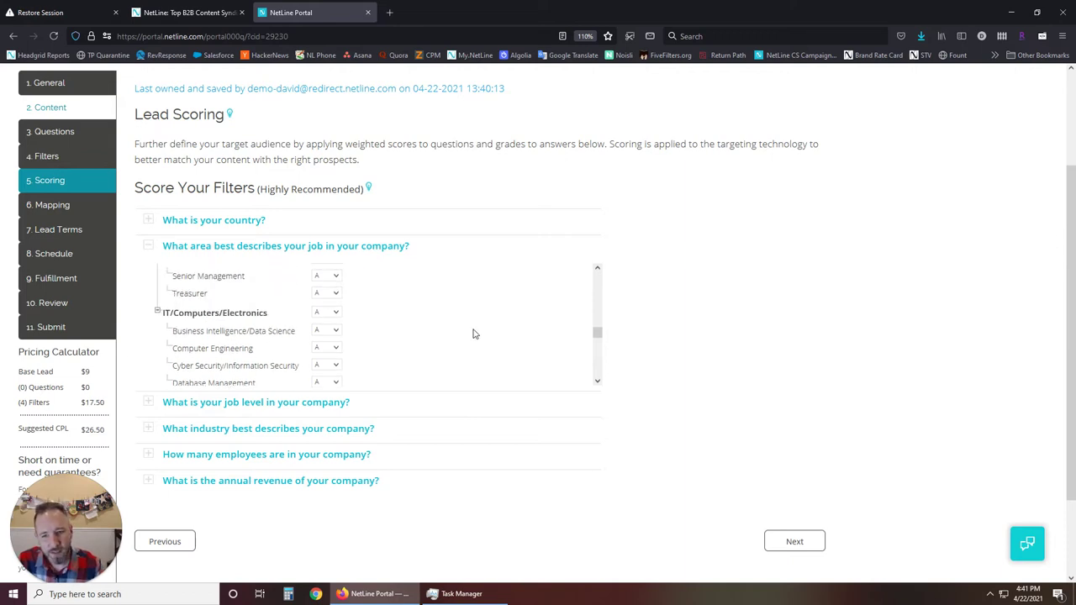
{"action": "left_click", "coordinate": [335, 313]}
{"action": "left_click", "coordinate": [327, 348]}
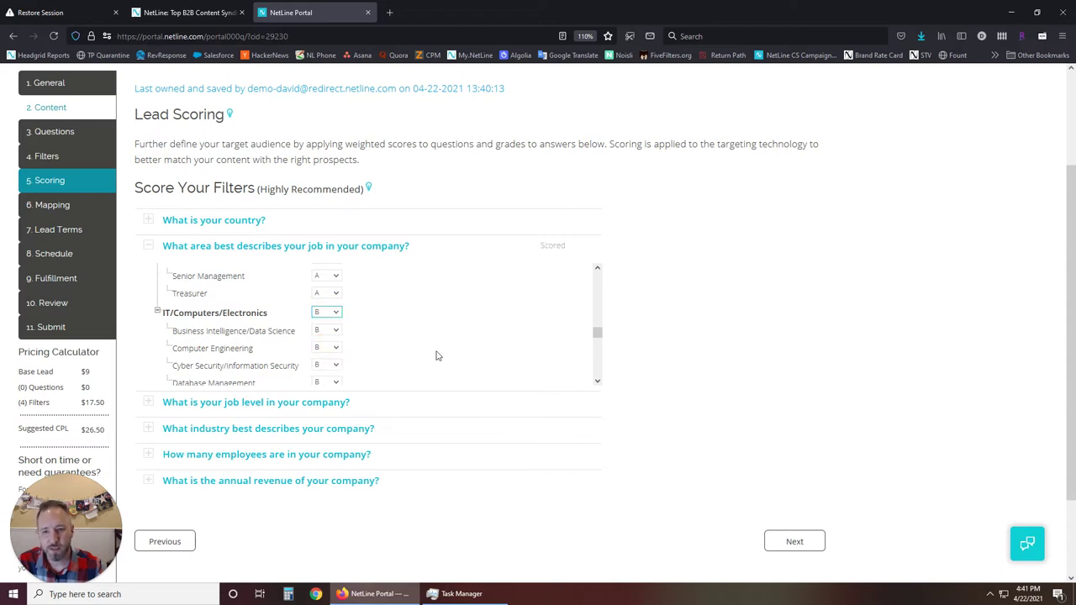
Step: Grade IT Project Management A and collapse the job area question
{"action": "scroll", "coordinate": [436, 353], "scroll_direction": "down", "scroll_amount": 2}
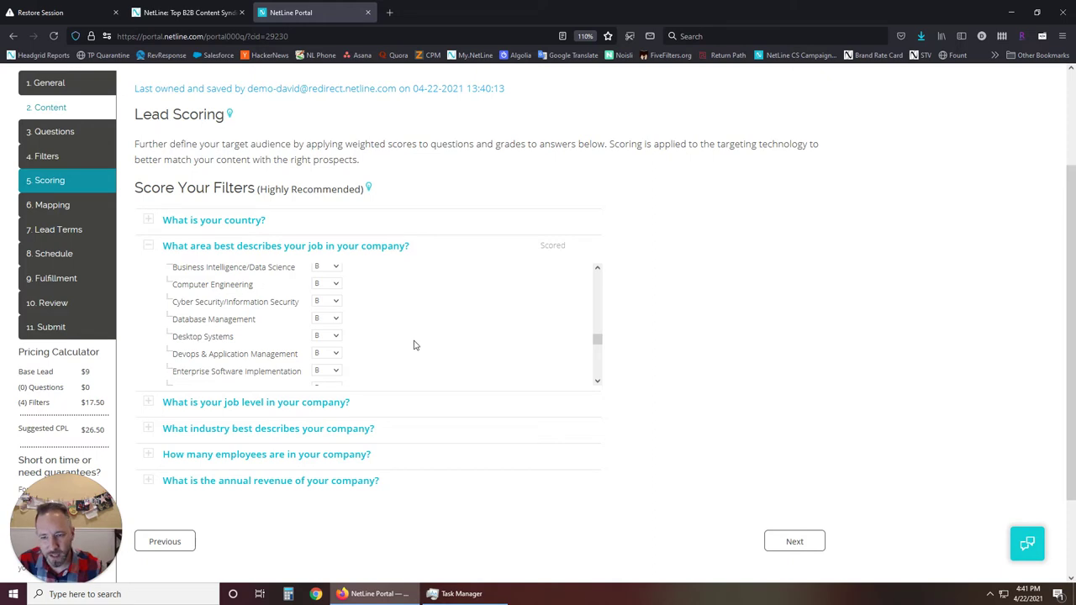
{"action": "scroll", "coordinate": [414, 345], "scroll_direction": "down", "scroll_amount": 2}
{"action": "scroll", "coordinate": [413, 345], "scroll_direction": "down", "scroll_amount": 2}
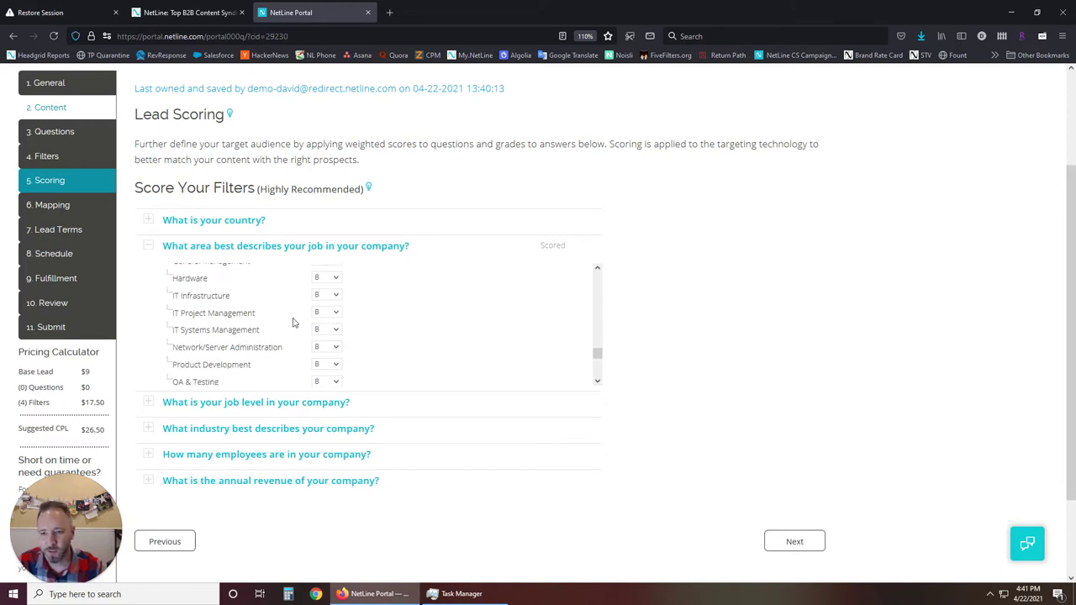
{"action": "left_click", "coordinate": [333, 315]}
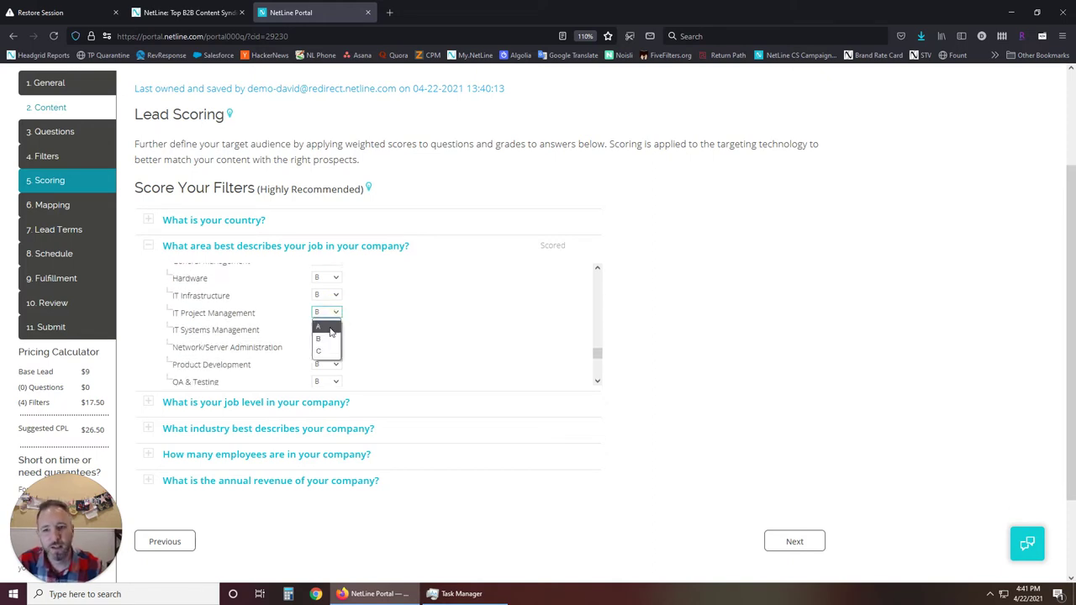
{"action": "left_click", "coordinate": [331, 329]}
{"action": "left_click", "coordinate": [413, 334]}
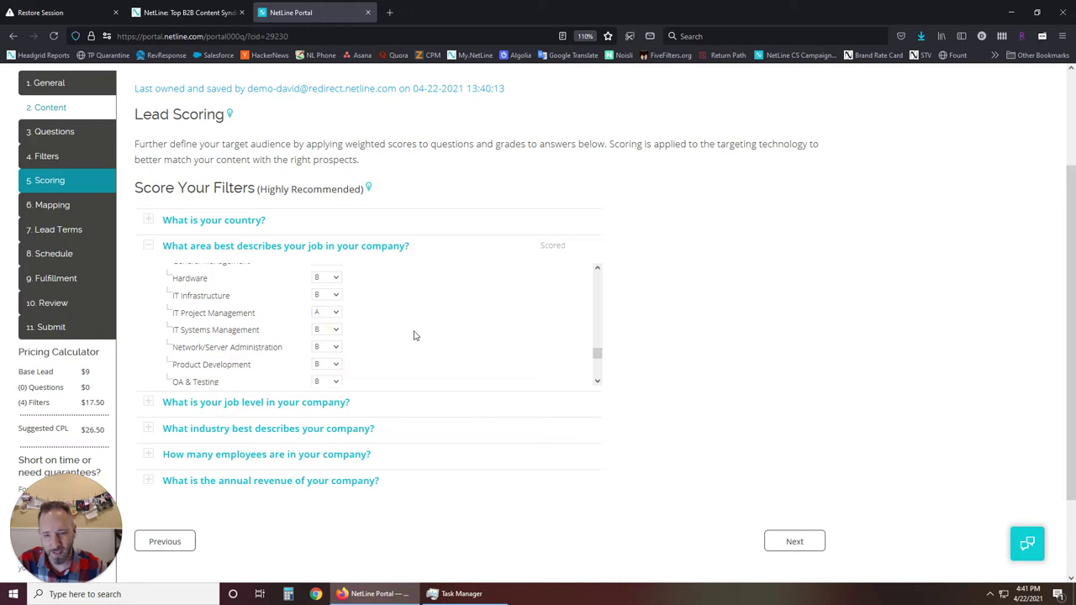
{"action": "left_click", "coordinate": [150, 246]}
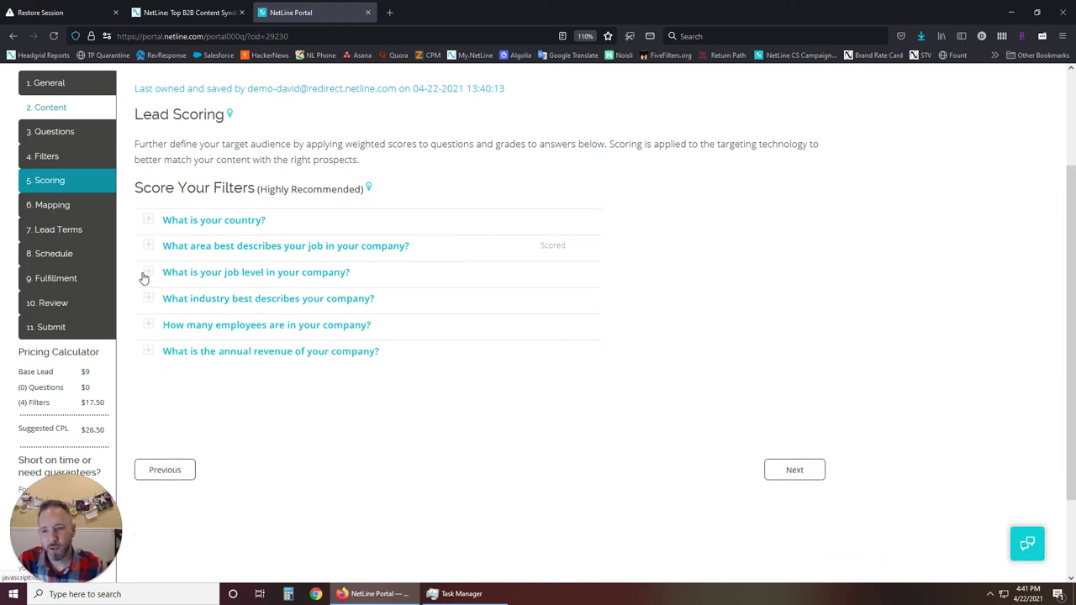
Step: In the job level scoring question, grade all job levels B and VP A
{"action": "left_click", "coordinate": [145, 275]}
{"action": "scroll", "coordinate": [257, 378], "scroll_direction": "down", "scroll_amount": 2}
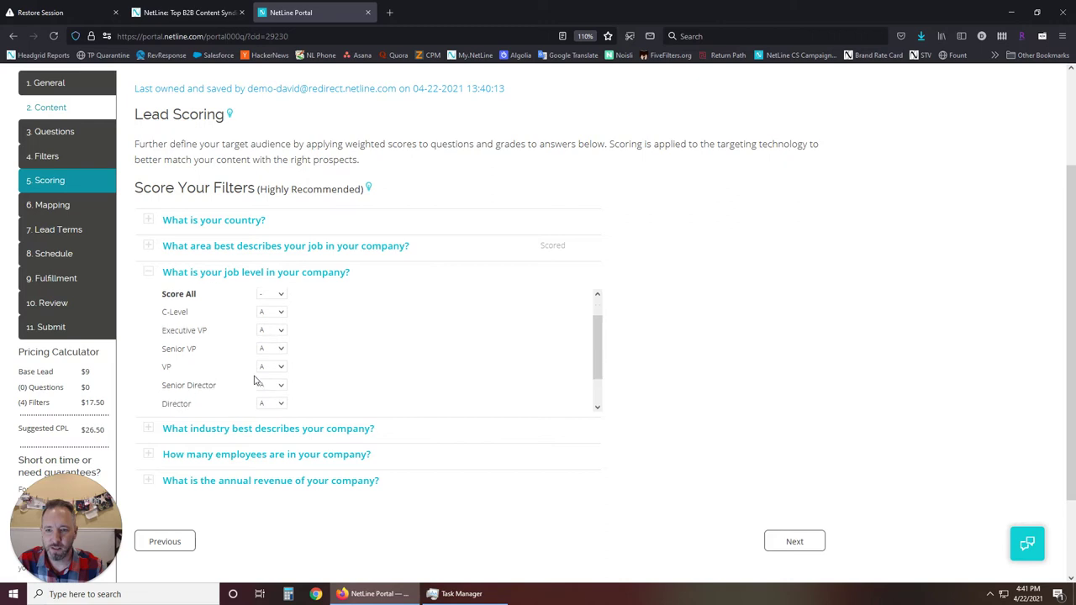
{"action": "scroll", "coordinate": [294, 361], "scroll_direction": "up", "scroll_amount": 3}
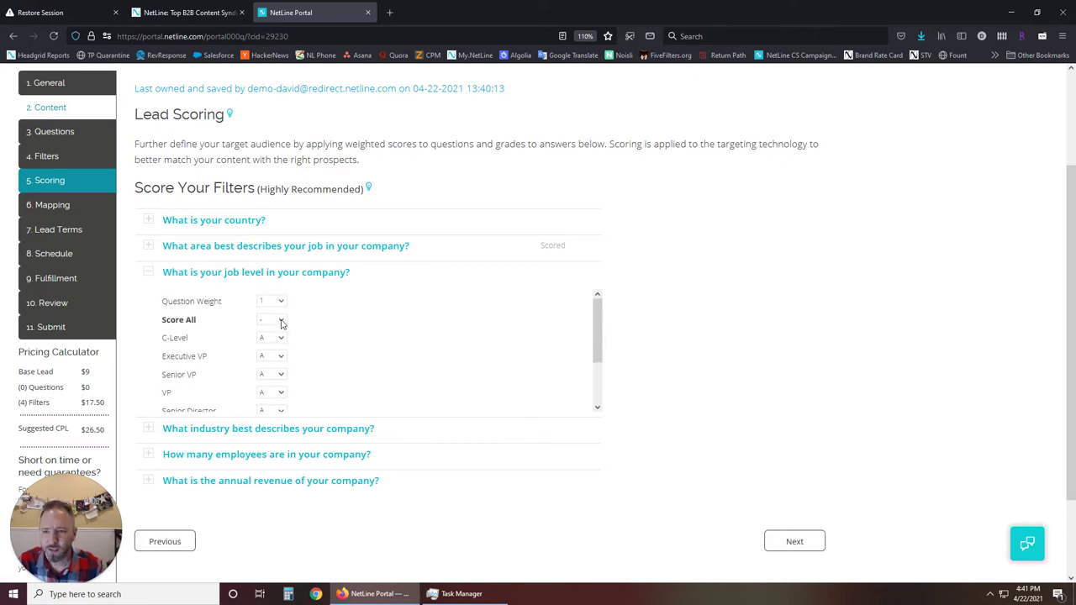
{"action": "left_click", "coordinate": [282, 324]}
{"action": "left_click", "coordinate": [268, 358]}
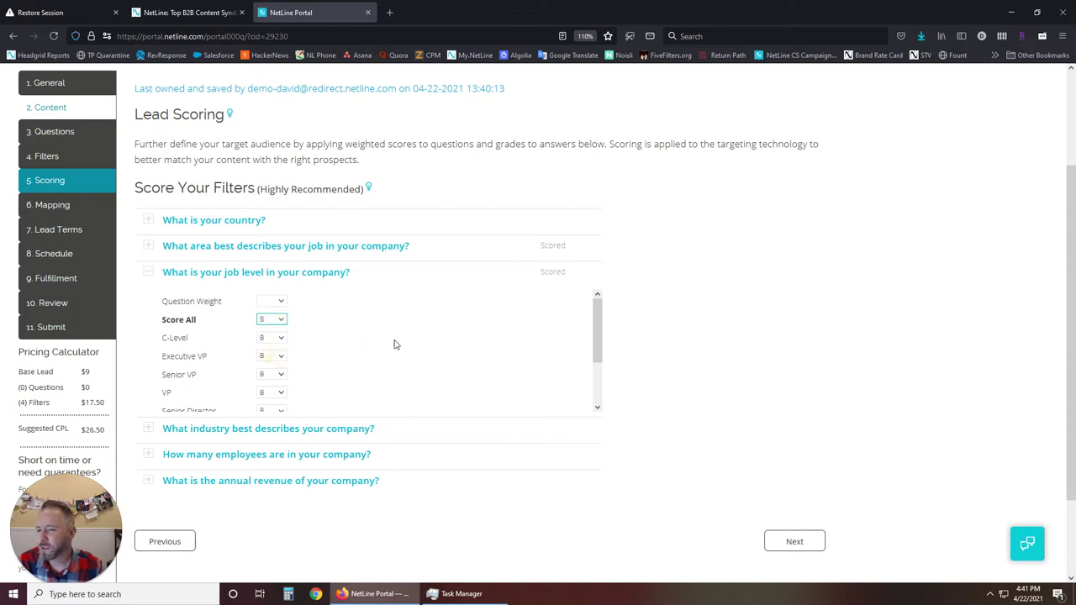
{"action": "scroll", "coordinate": [395, 345], "scroll_direction": "down", "scroll_amount": 3}
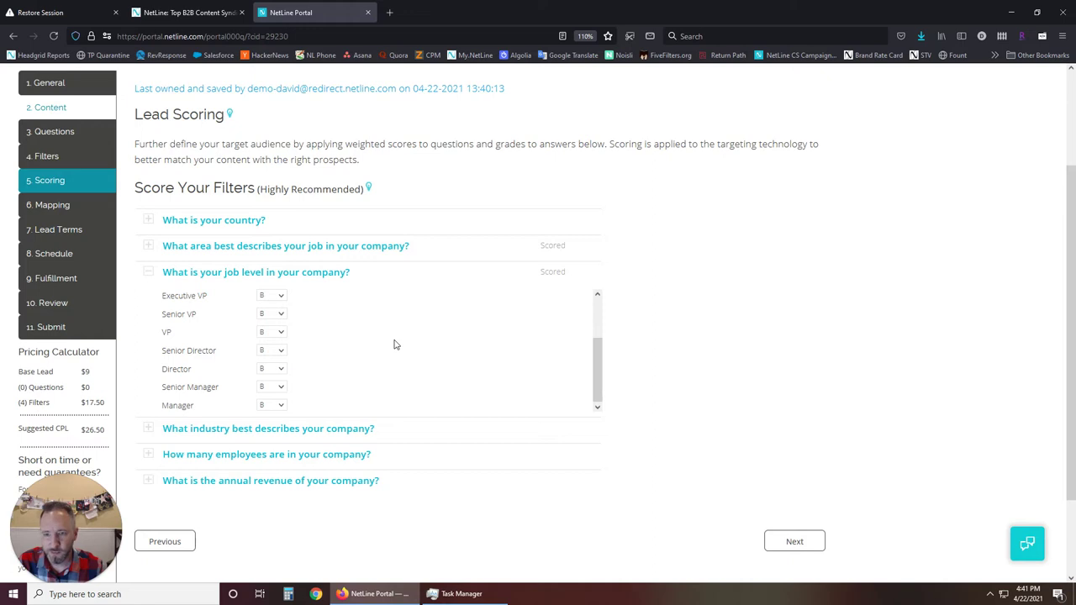
{"action": "left_click", "coordinate": [278, 333]}
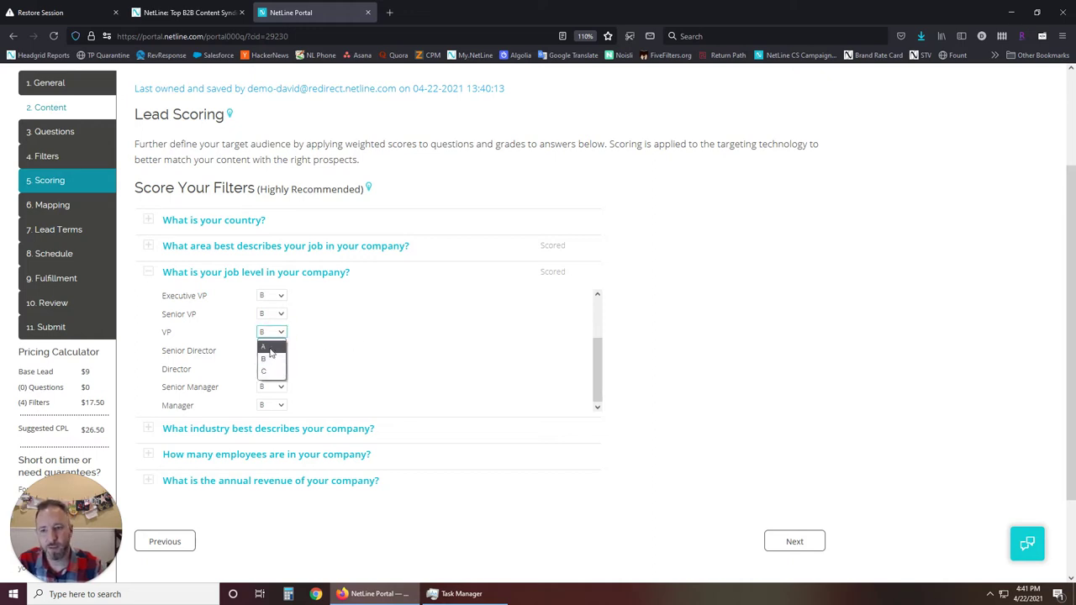
{"action": "left_click", "coordinate": [267, 347]}
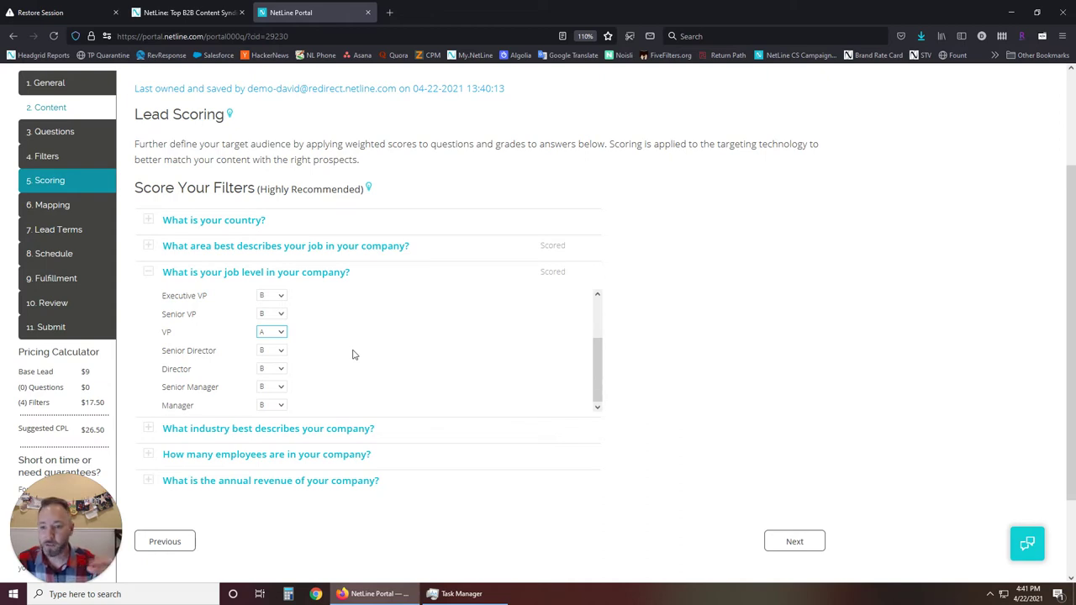
{"action": "left_click", "coordinate": [148, 273]}
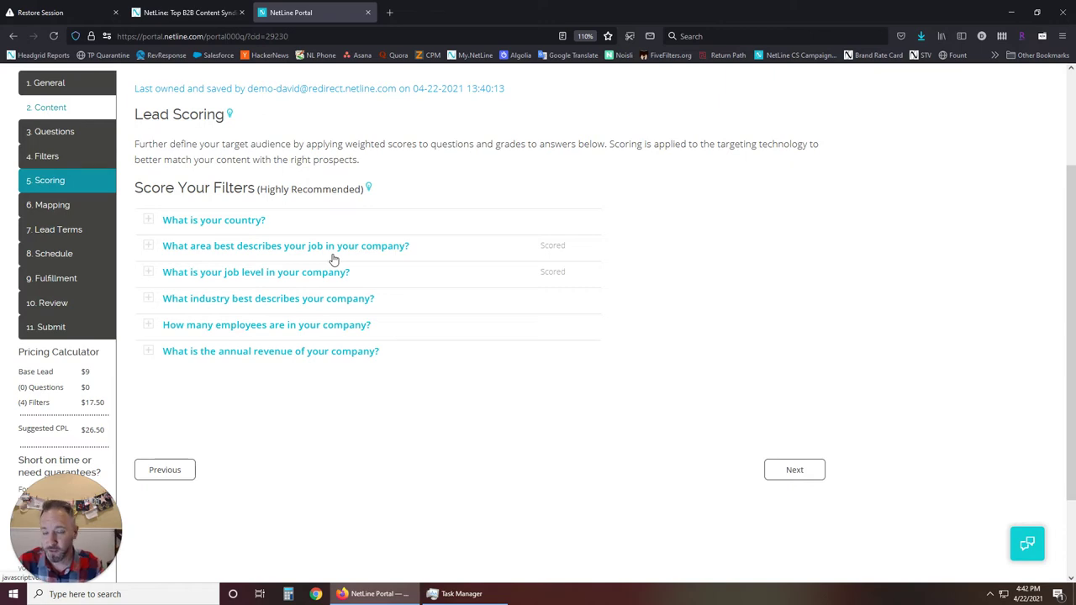
{"action": "mouse_move", "coordinate": [375, 192]}
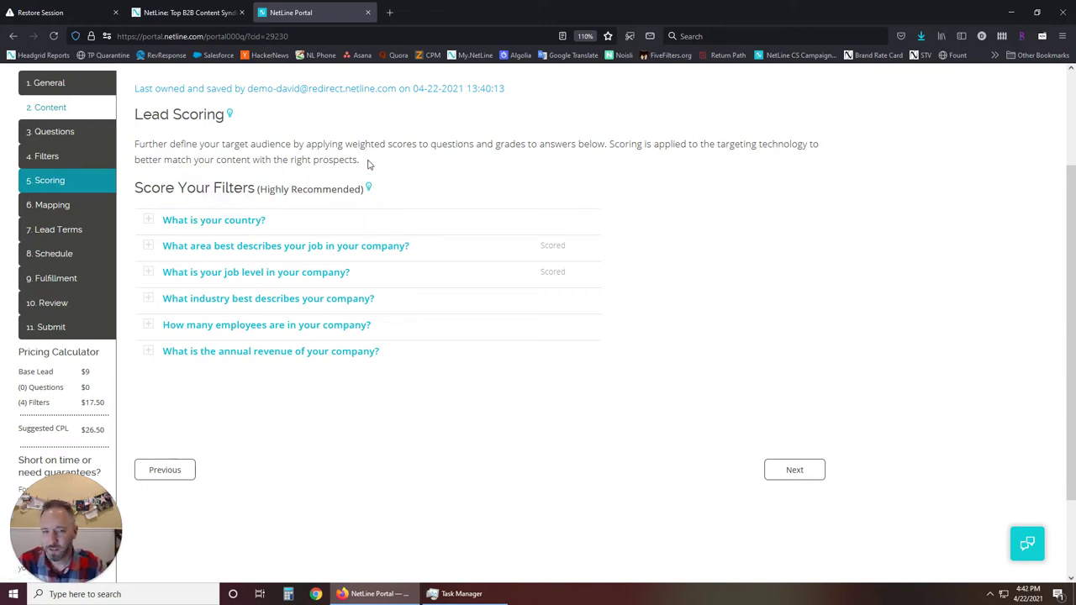
{"action": "scroll", "coordinate": [367, 164], "scroll_direction": "up", "scroll_amount": 2}
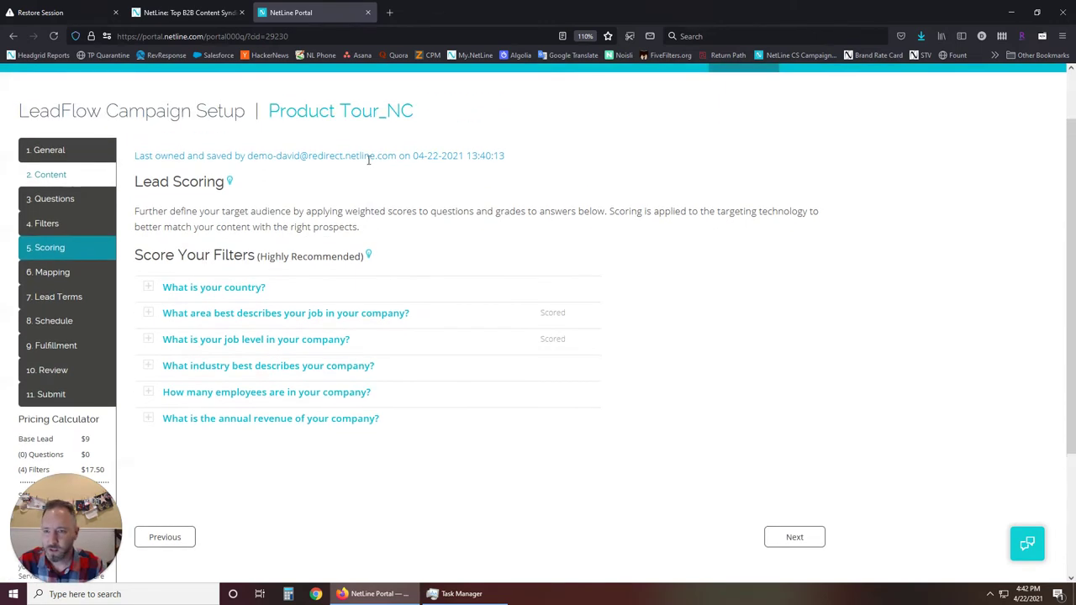
Step: In the Mapping step, map UNITED STATES to the value USA under 'What is your country?'
{"action": "left_click", "coordinate": [55, 276]}
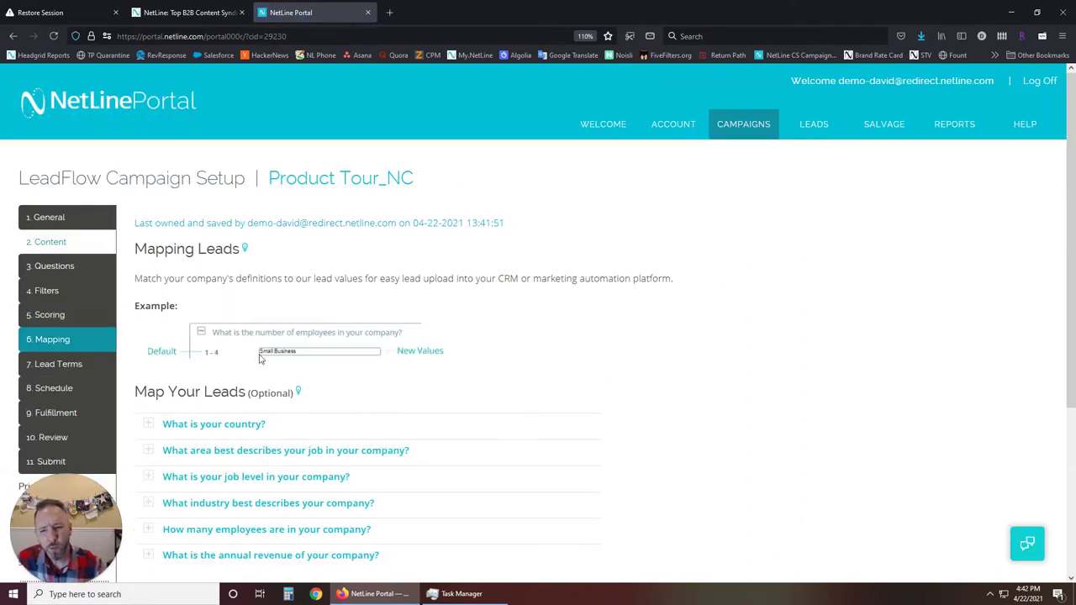
{"action": "left_click", "coordinate": [148, 425]}
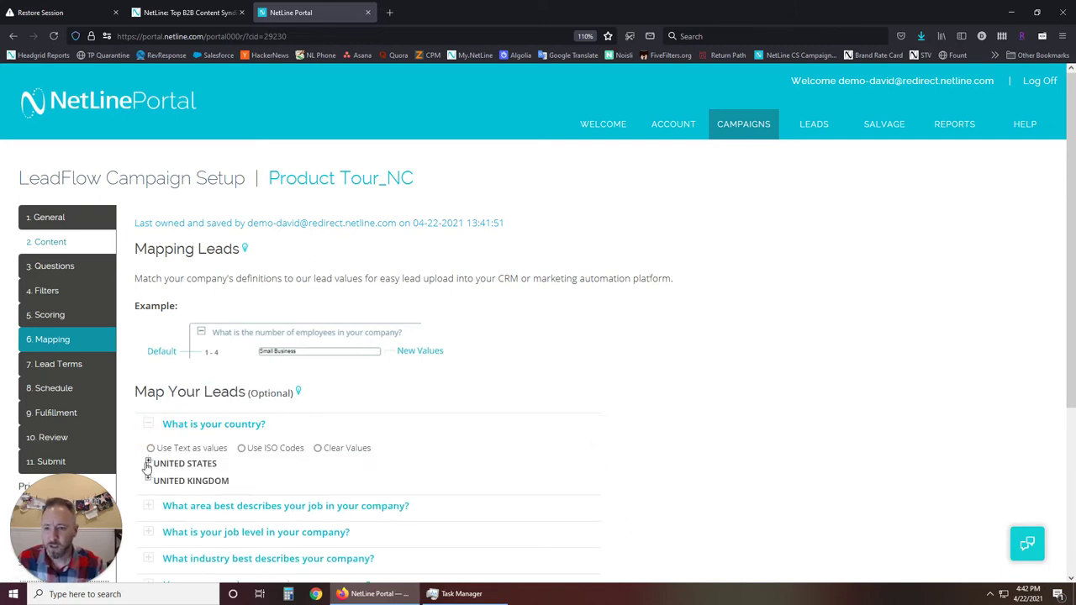
{"action": "left_click", "coordinate": [148, 462]}
{"action": "scroll", "coordinate": [291, 443], "scroll_direction": "down", "scroll_amount": 3}
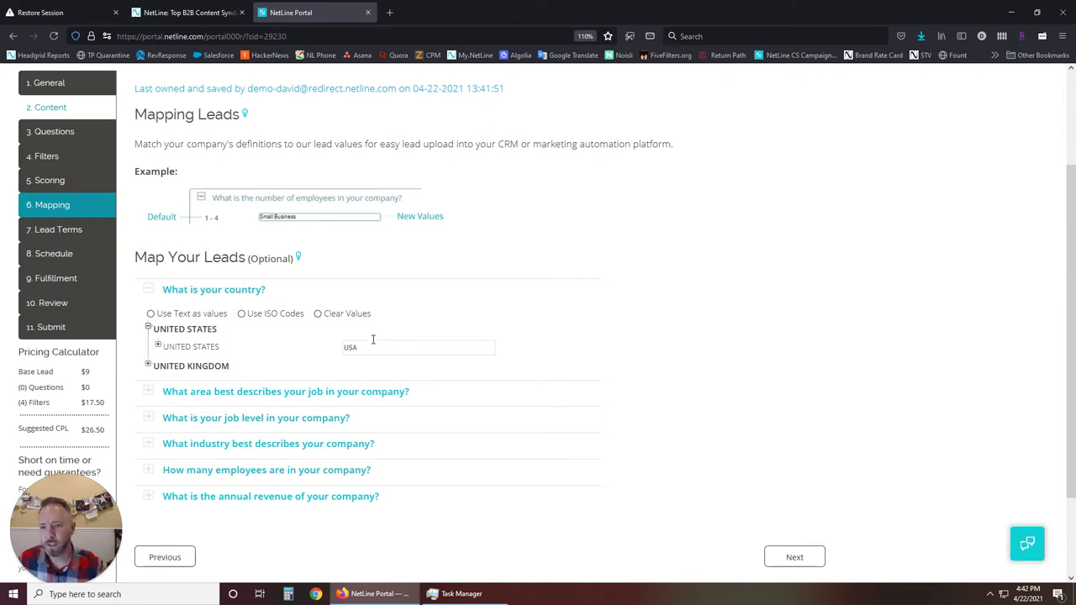
Step: Collapse the country question, go to Lead Terms and select the current 25-lead count
{"action": "left_click", "coordinate": [148, 289]}
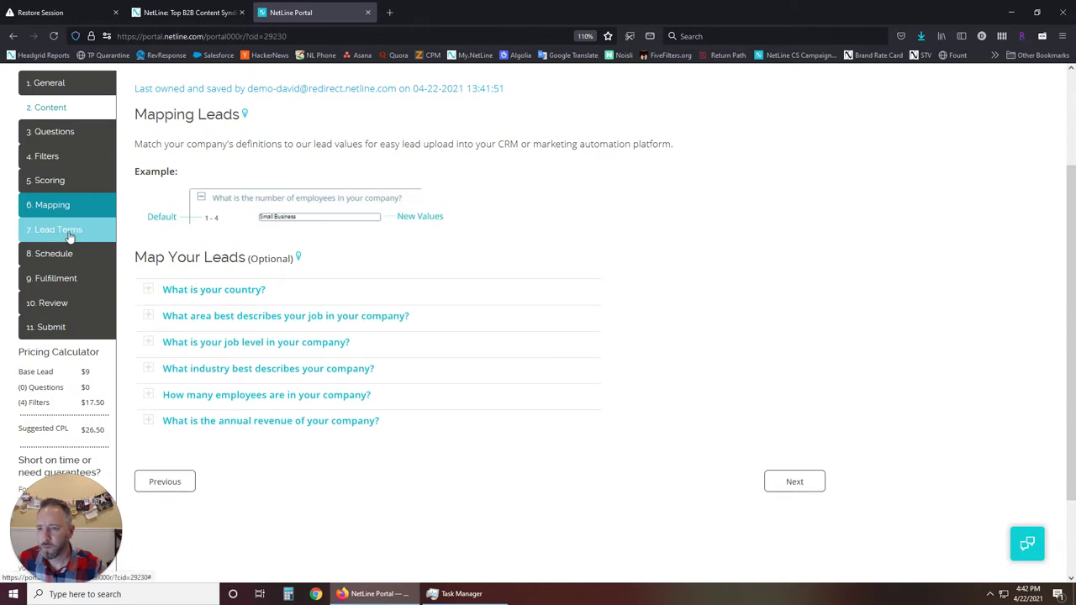
{"action": "left_click", "coordinate": [72, 238]}
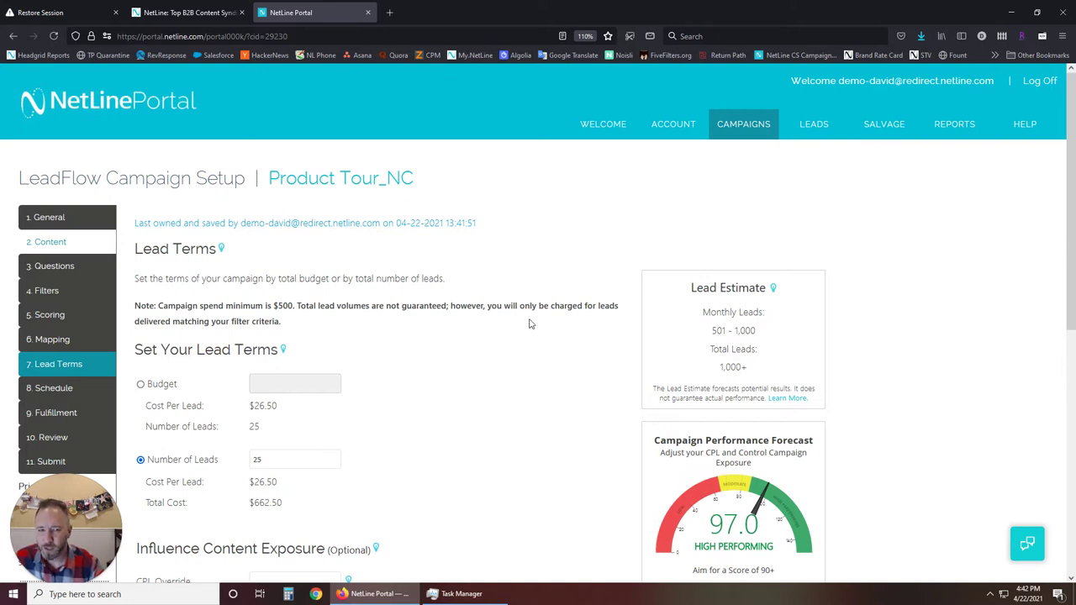
{"action": "scroll", "coordinate": [530, 324], "scroll_direction": "down", "scroll_amount": 3}
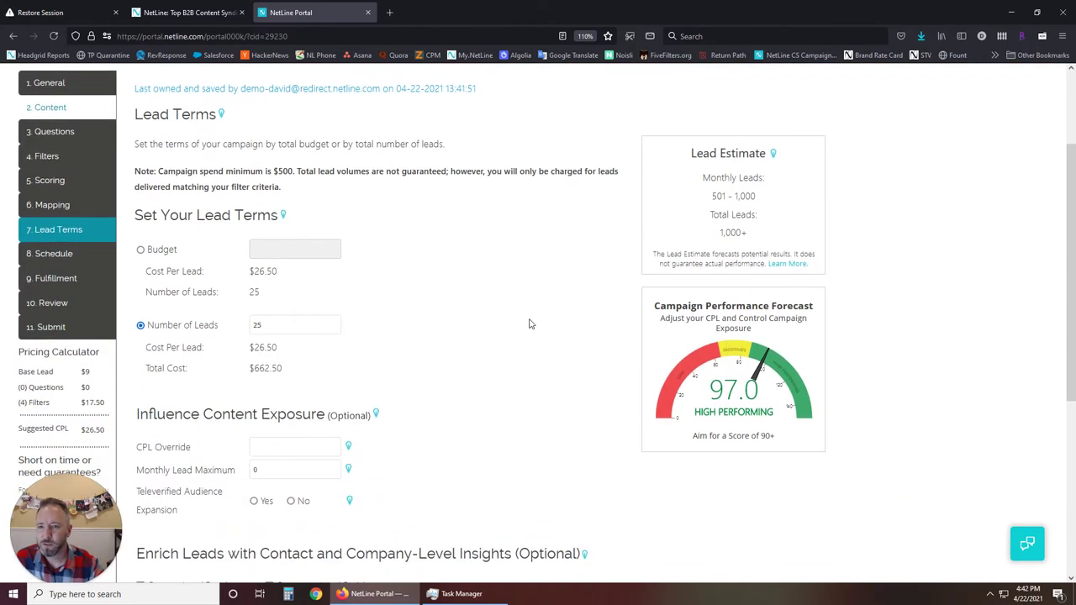
{"action": "scroll", "coordinate": [530, 324], "scroll_direction": "down", "scroll_amount": 1}
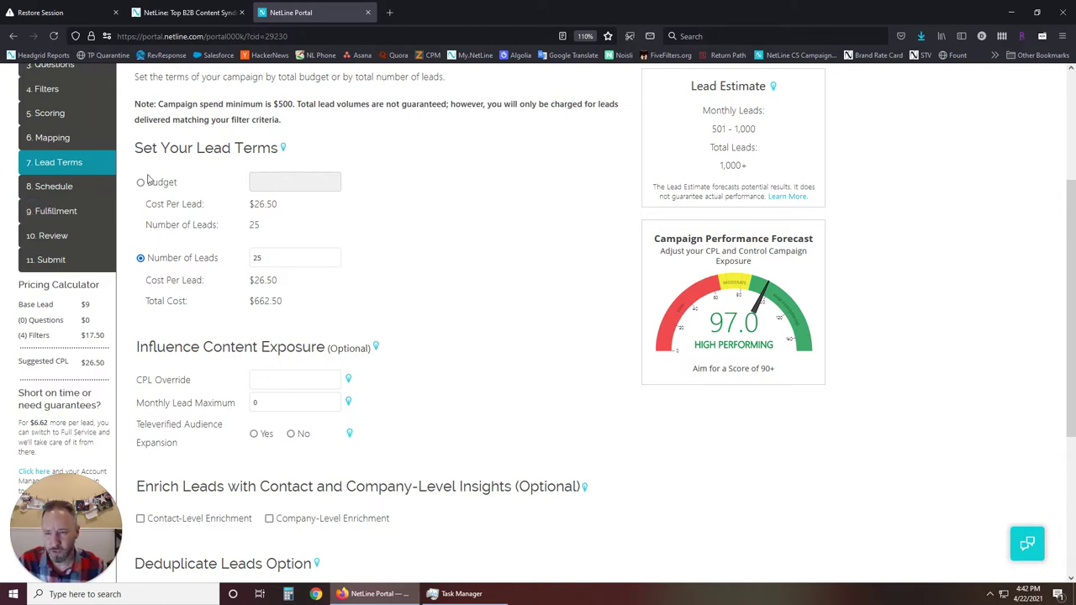
{"action": "double_click", "coordinate": [296, 257]}
Step: Change the Number of Leads to 250, raising total cost to $6,625.00
{"action": "type", "text": "250"}
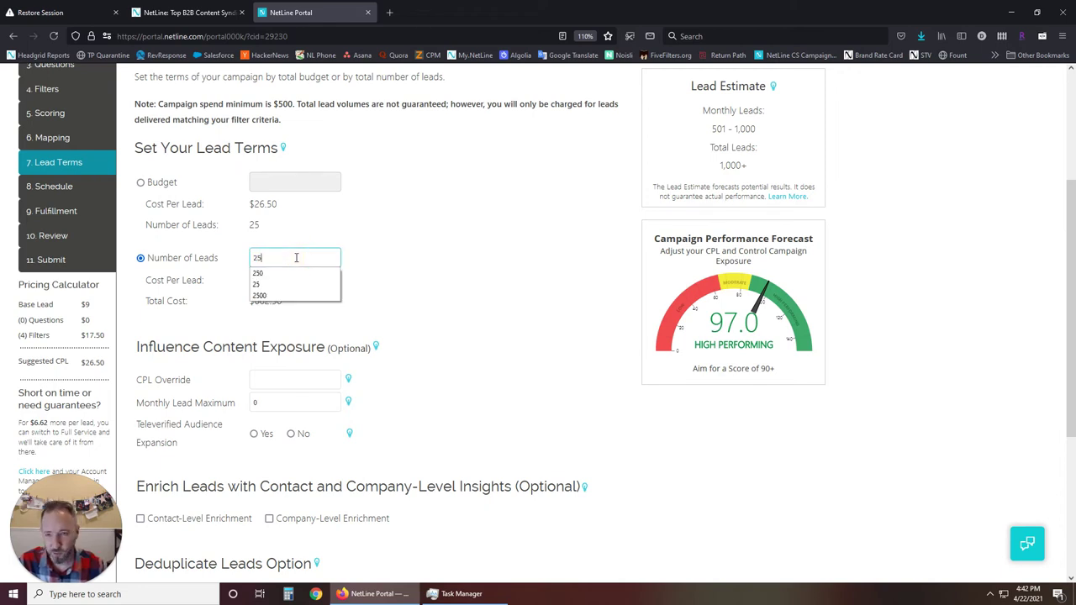
{"action": "left_click", "coordinate": [449, 254]}
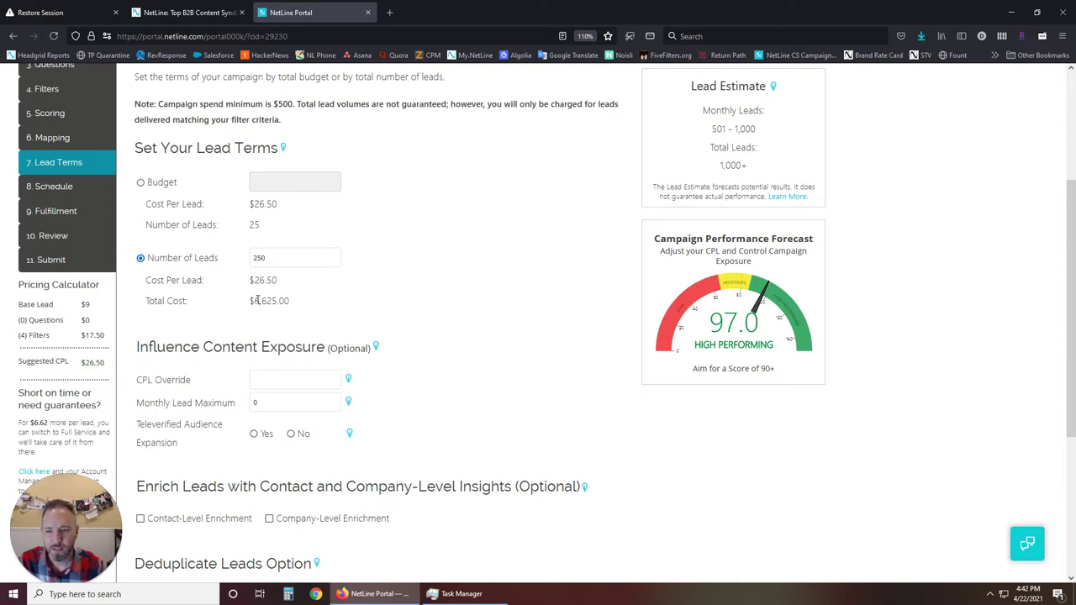
{"action": "left_click_drag", "start_coordinate": [247, 301], "coordinate": [297, 311]}
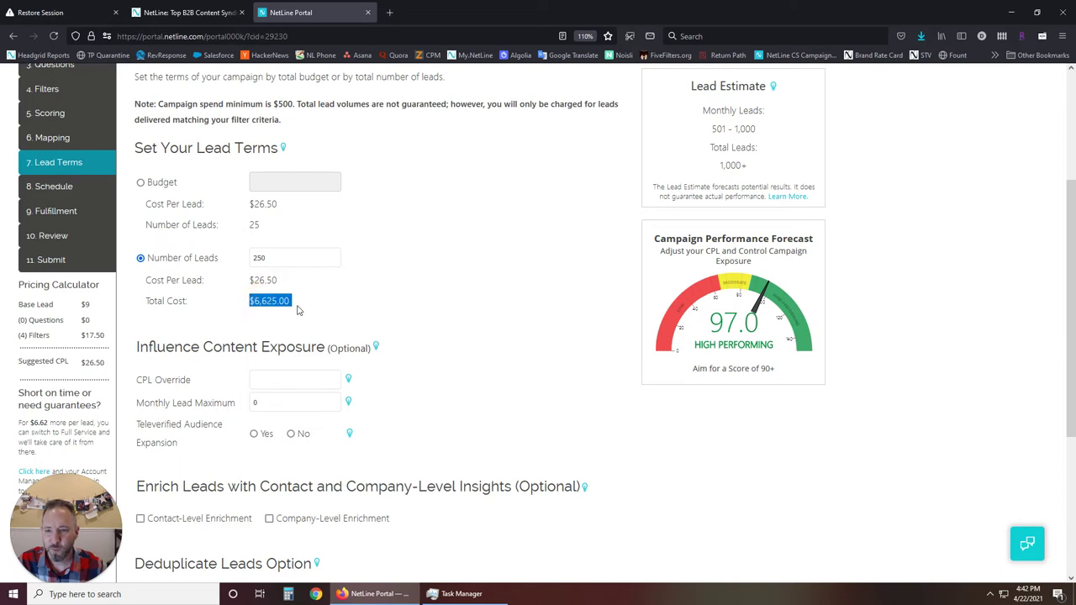
{"action": "left_click", "coordinate": [383, 301]}
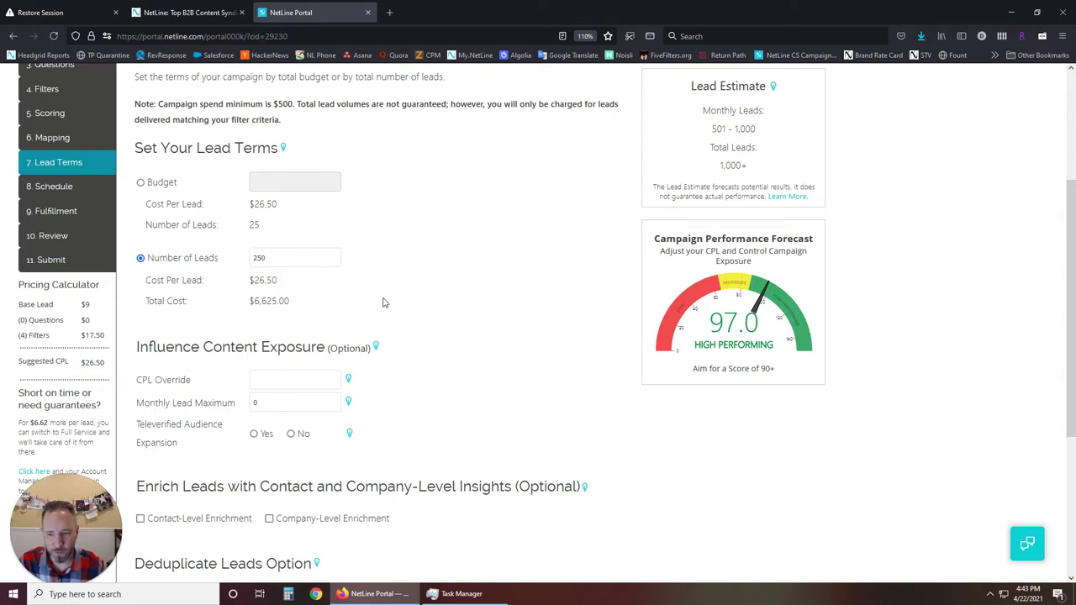
{"action": "scroll", "coordinate": [435, 387], "scroll_direction": "down", "scroll_amount": 1}
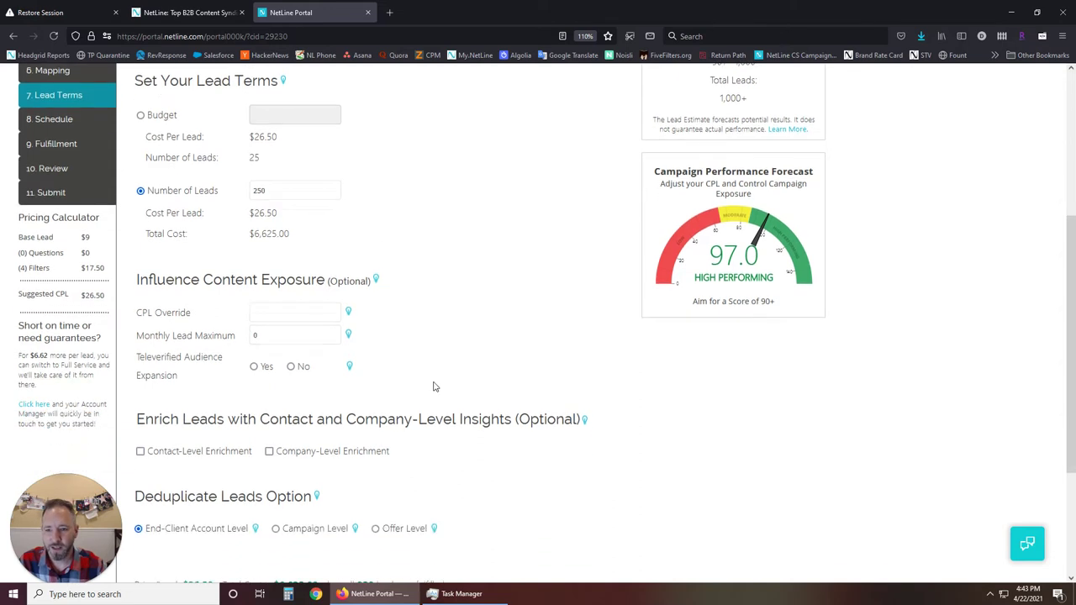
Step: Enter 50 as the Monthly Lead Maximum
{"action": "double_click", "coordinate": [332, 339]}
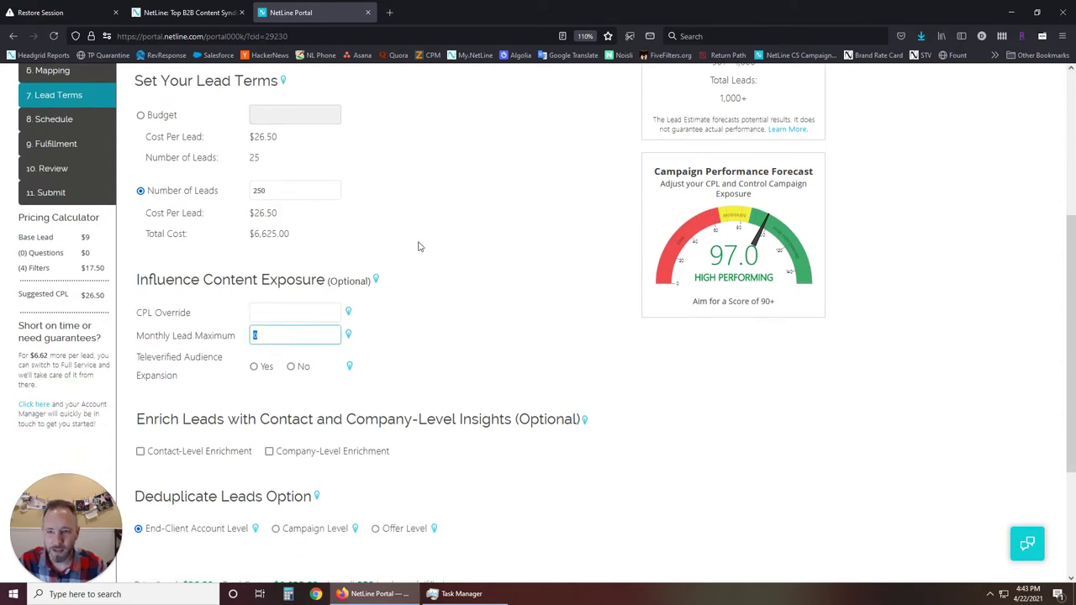
{"action": "type", "text": "50"}
{"action": "left_click", "coordinate": [492, 314]}
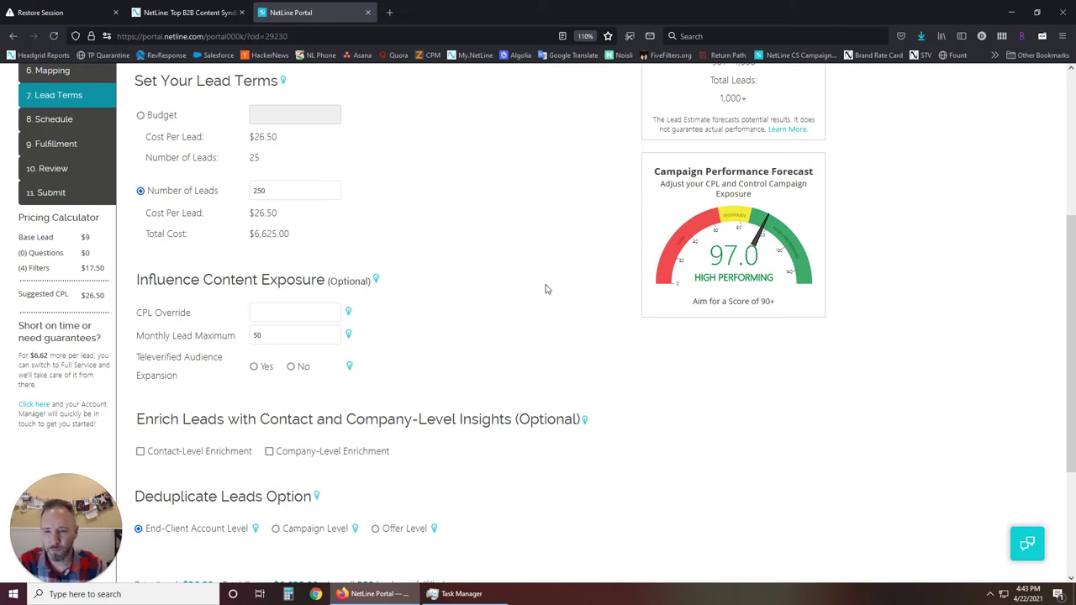
Step: Try CPL overrides of 30 and then 15 to compare the performance gauge
{"action": "left_click", "coordinate": [331, 309]}
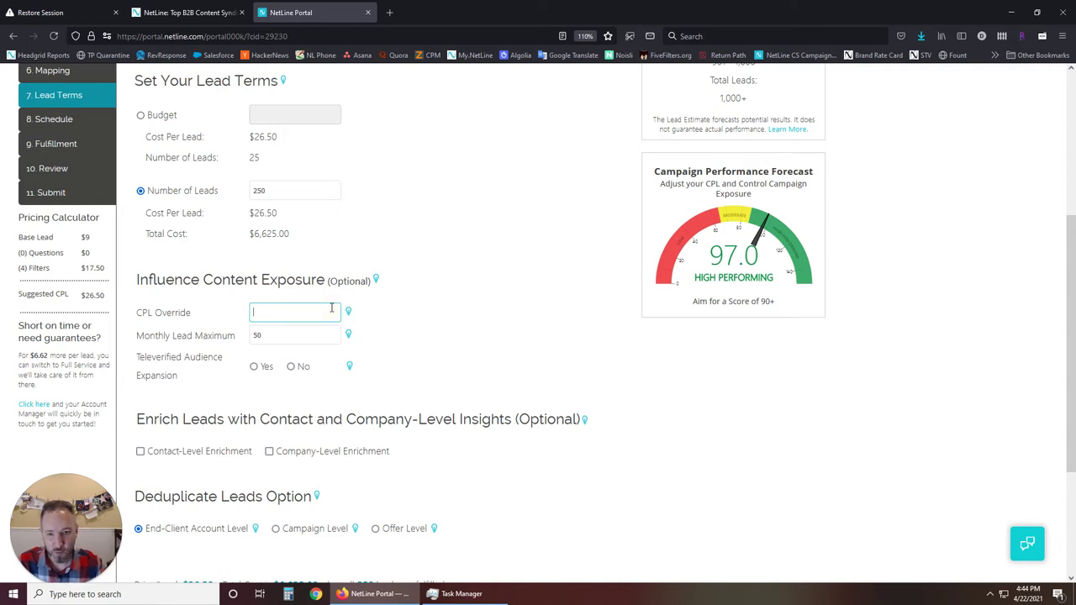
{"action": "type", "text": "30"}
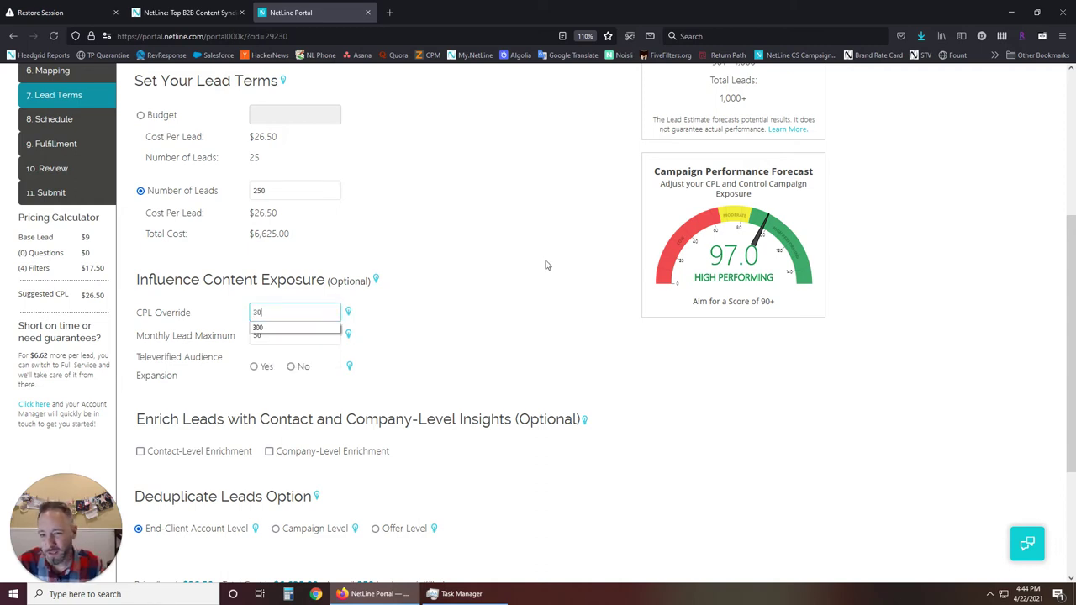
{"action": "left_click", "coordinate": [545, 265]}
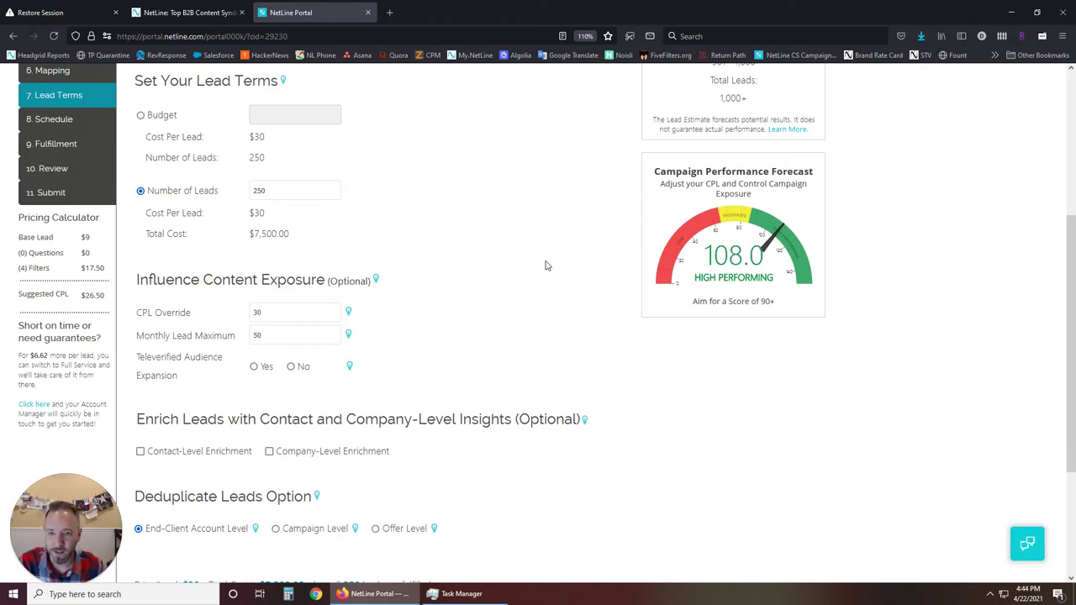
{"action": "double_click", "coordinate": [309, 307]}
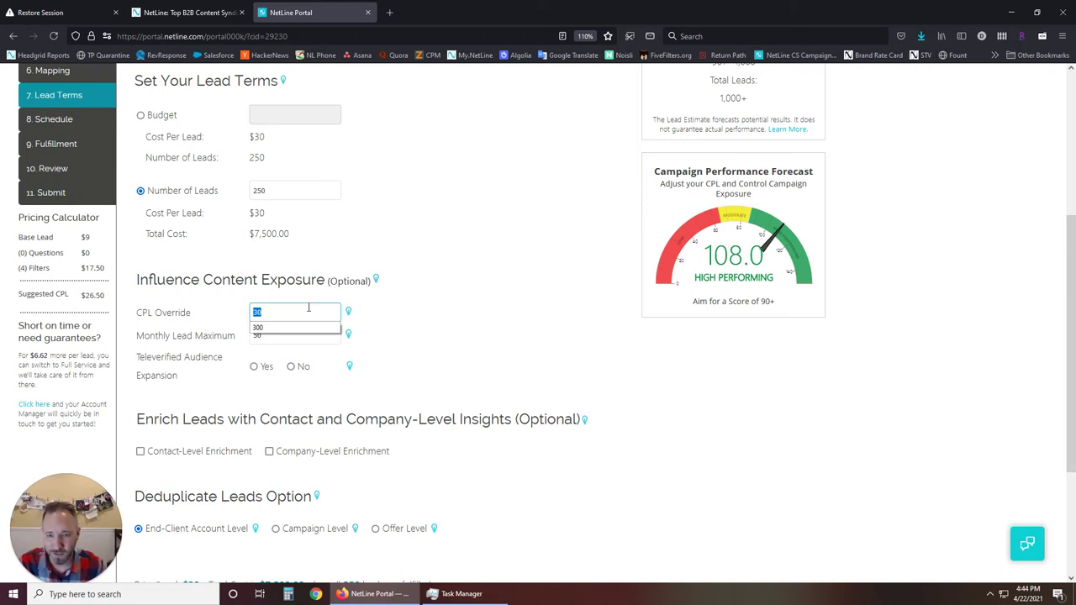
{"action": "type", "text": "15"}
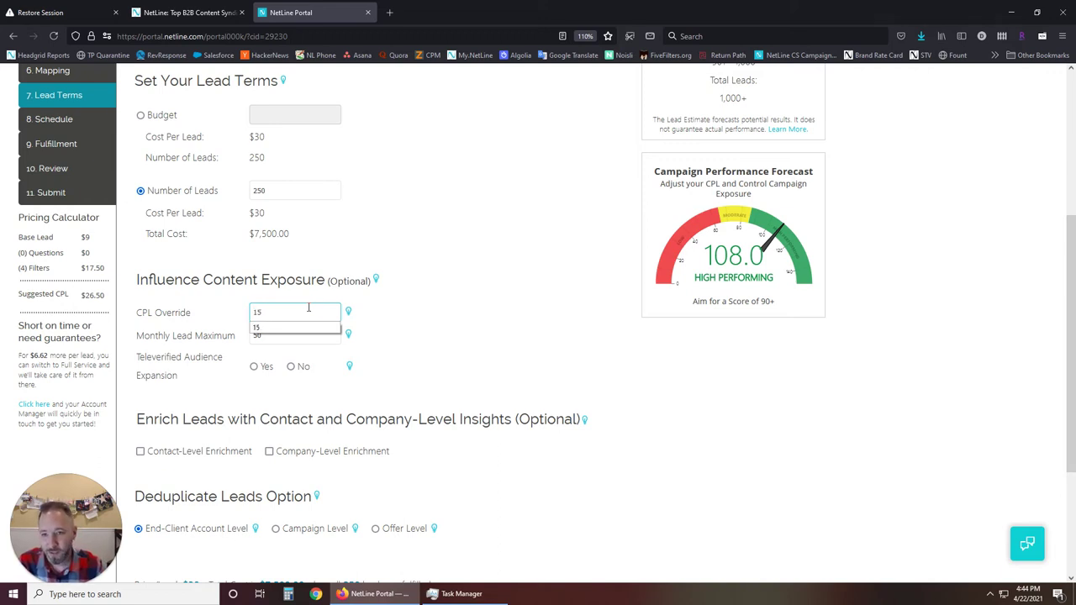
{"action": "left_click", "coordinate": [481, 278]}
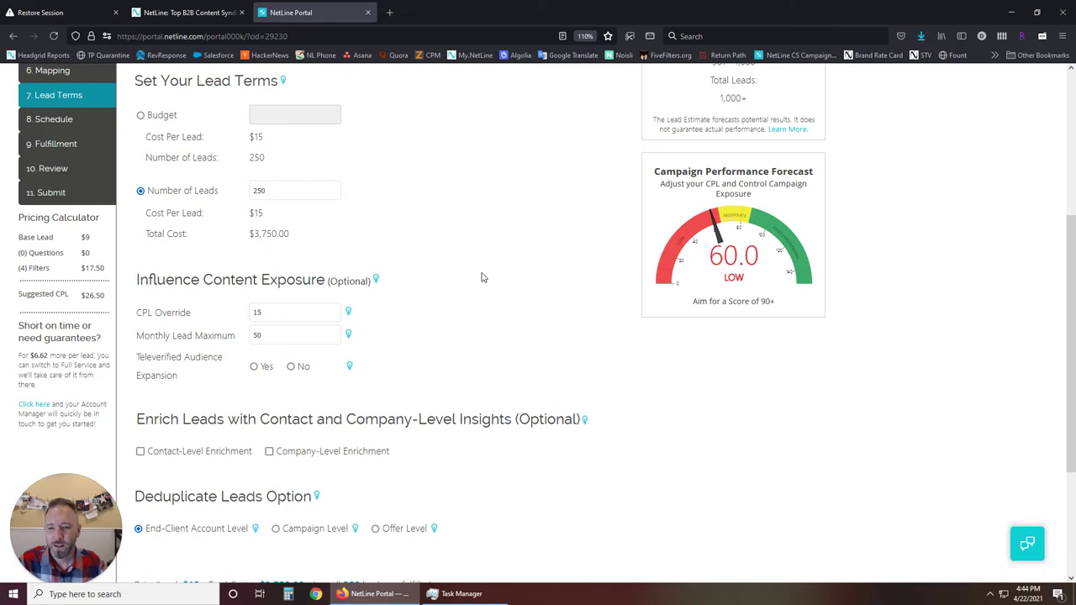
Step: Settle on a 26.50 CPL override, keeping total cost at $6,625.00
{"action": "double_click", "coordinate": [285, 311]}
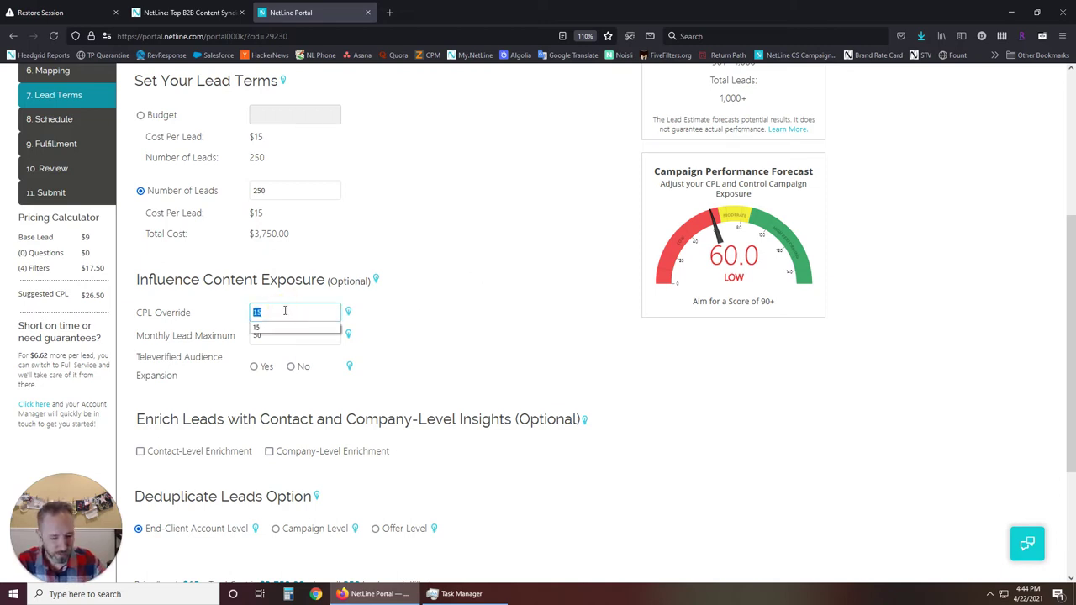
{"action": "type", "text": "26."}
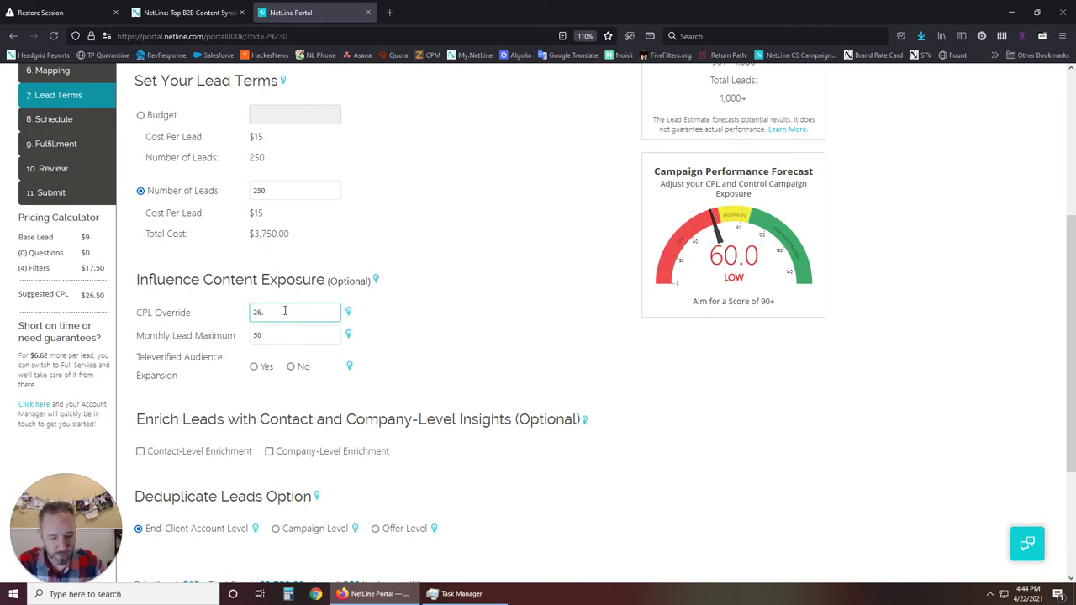
{"action": "type", "text": "50"}
{"action": "left_click", "coordinate": [459, 309]}
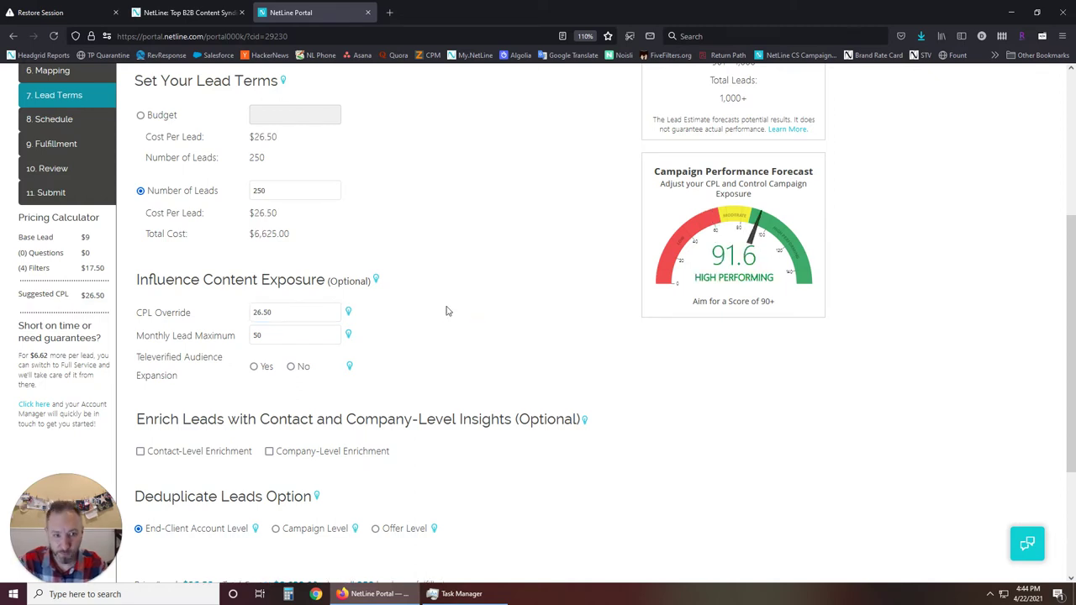
{"action": "scroll", "coordinate": [440, 298], "scroll_direction": "down", "scroll_amount": 3}
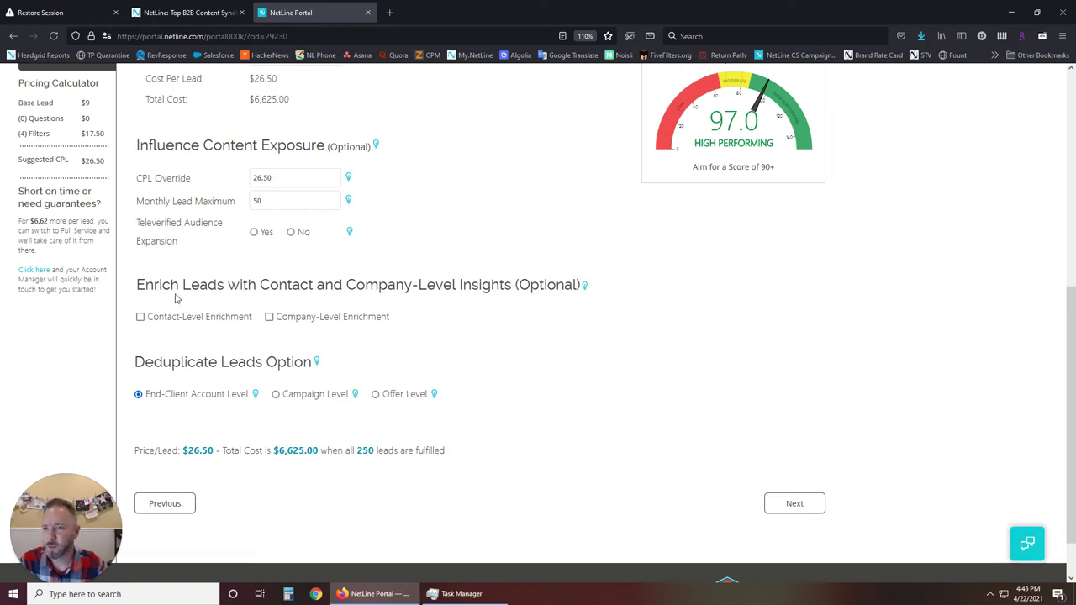
{"action": "scroll", "coordinate": [175, 297], "scroll_direction": "up", "scroll_amount": 3}
{"action": "left_click", "coordinate": [49, 120]}
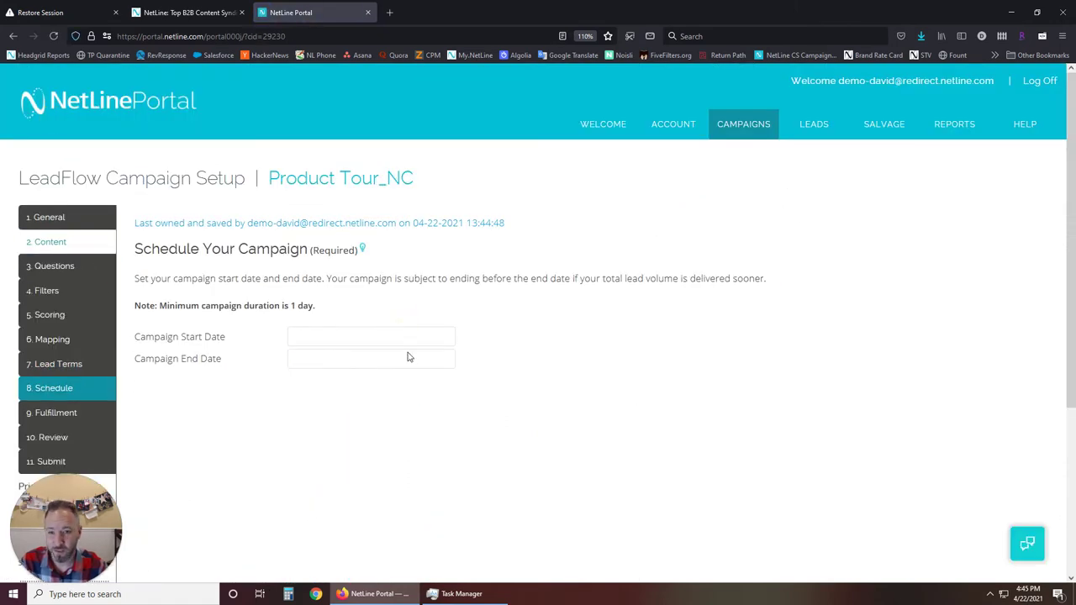
Step: Leave the schedule dates empty and set ON24 as the primary connector on the Fulfillment step
{"action": "left_click", "coordinate": [408, 356]}
{"action": "left_click", "coordinate": [59, 413]}
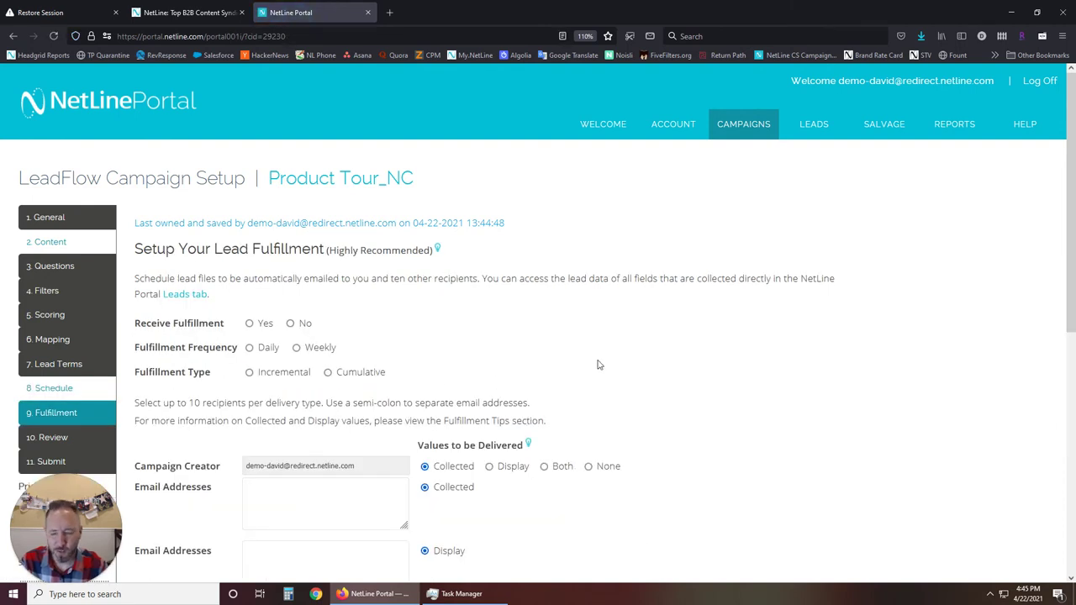
{"action": "scroll", "coordinate": [643, 337], "scroll_direction": "down", "scroll_amount": 1}
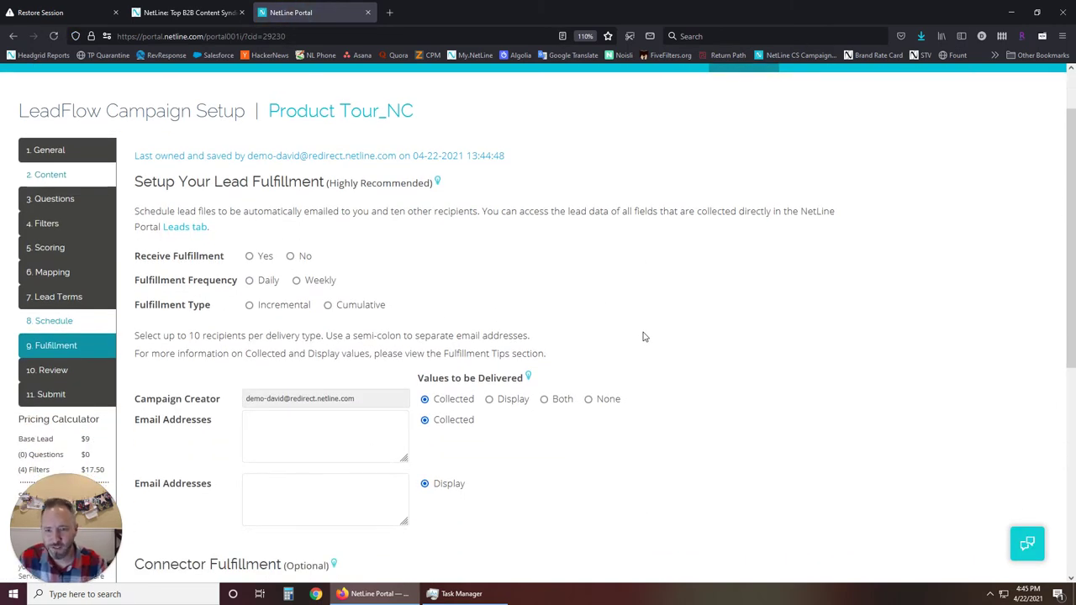
{"action": "scroll", "coordinate": [643, 337], "scroll_direction": "up", "scroll_amount": 1}
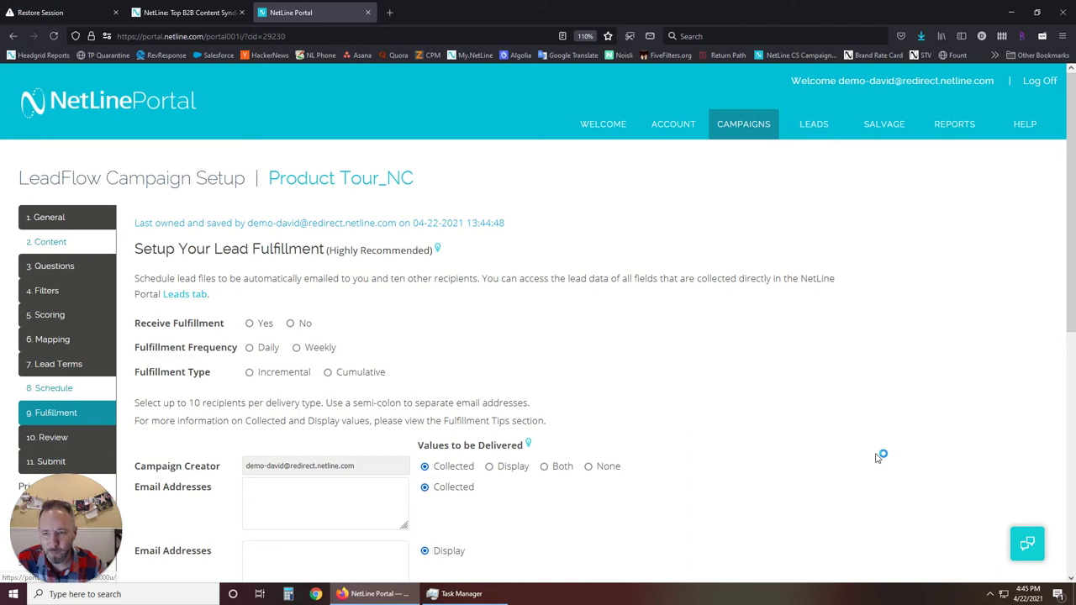
{"action": "scroll", "coordinate": [389, 286], "scroll_direction": "down", "scroll_amount": 1}
{"action": "scroll", "coordinate": [385, 290], "scroll_direction": "down", "scroll_amount": 1}
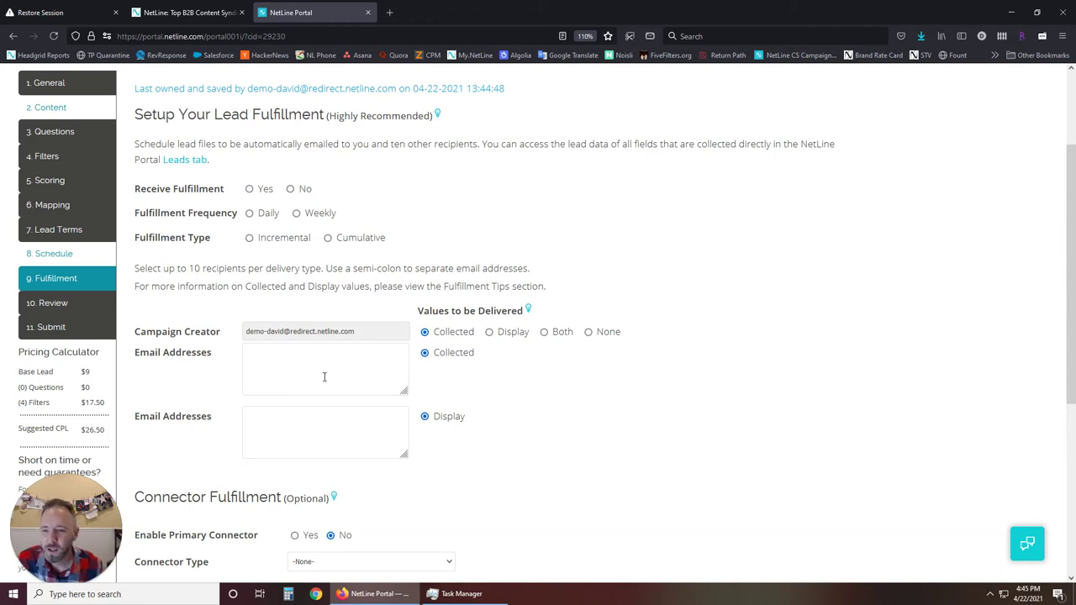
{"action": "scroll", "coordinate": [324, 377], "scroll_direction": "down", "scroll_amount": 5}
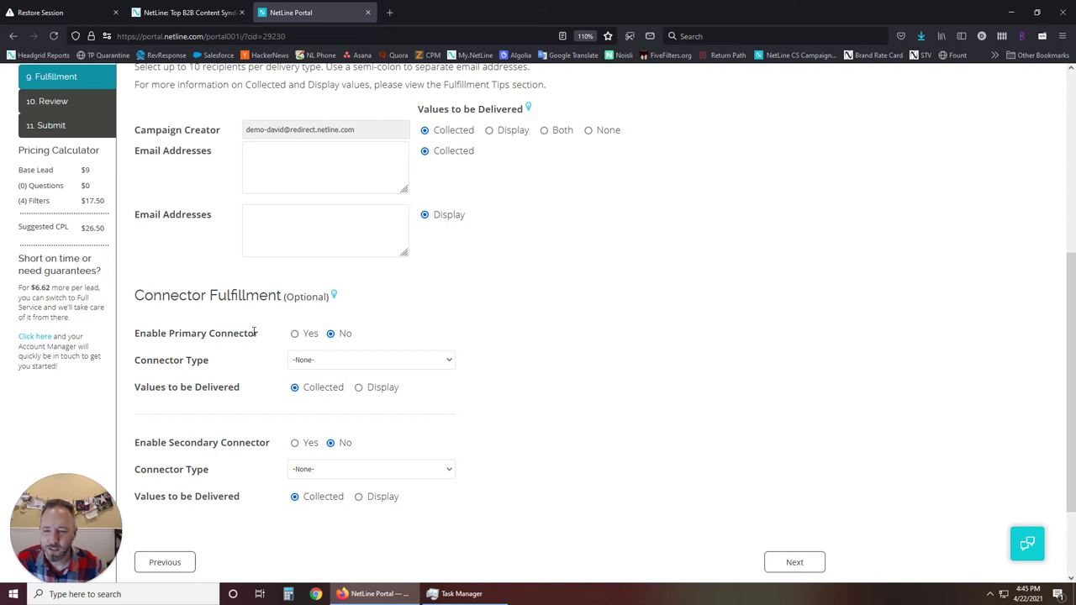
{"action": "left_click", "coordinate": [324, 368]}
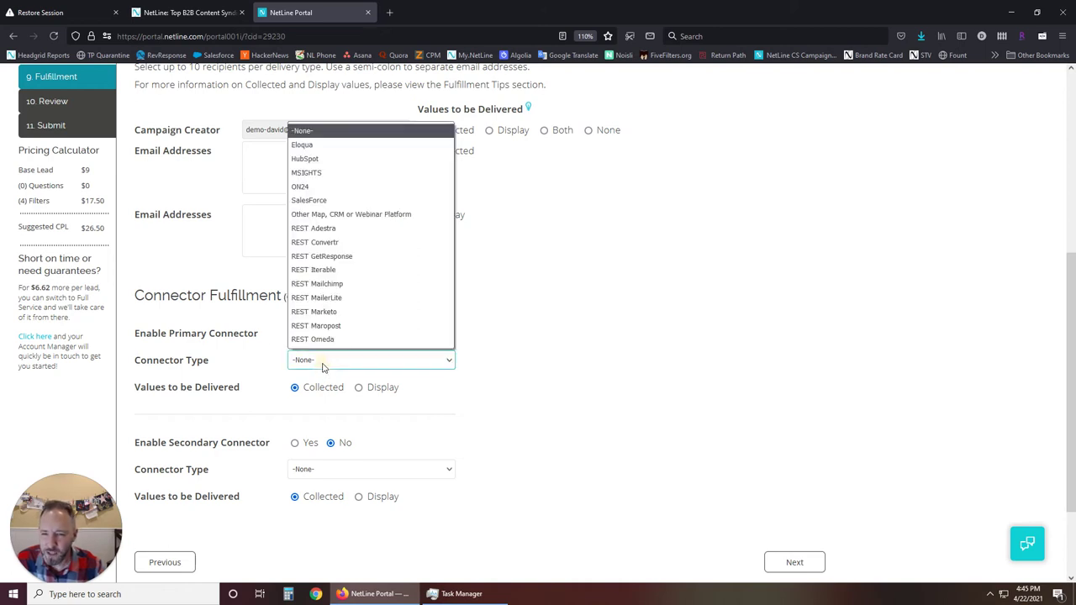
{"action": "left_click", "coordinate": [369, 188]}
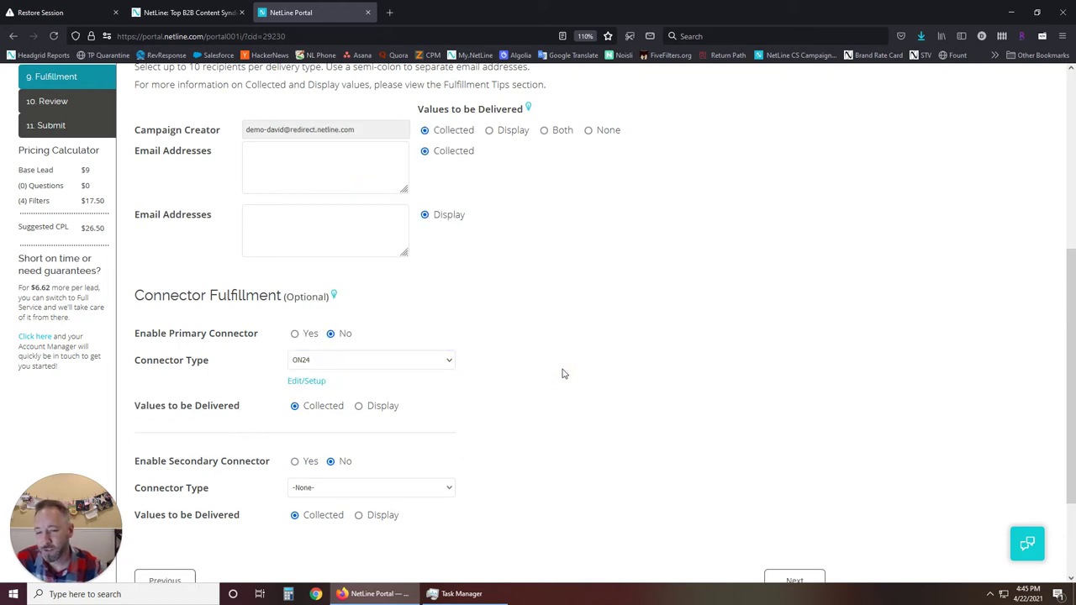
Step: In ON24's Edit/Setup, remove the Phone Number, Industry and Company Size rows, then close it
{"action": "left_click", "coordinate": [308, 383]}
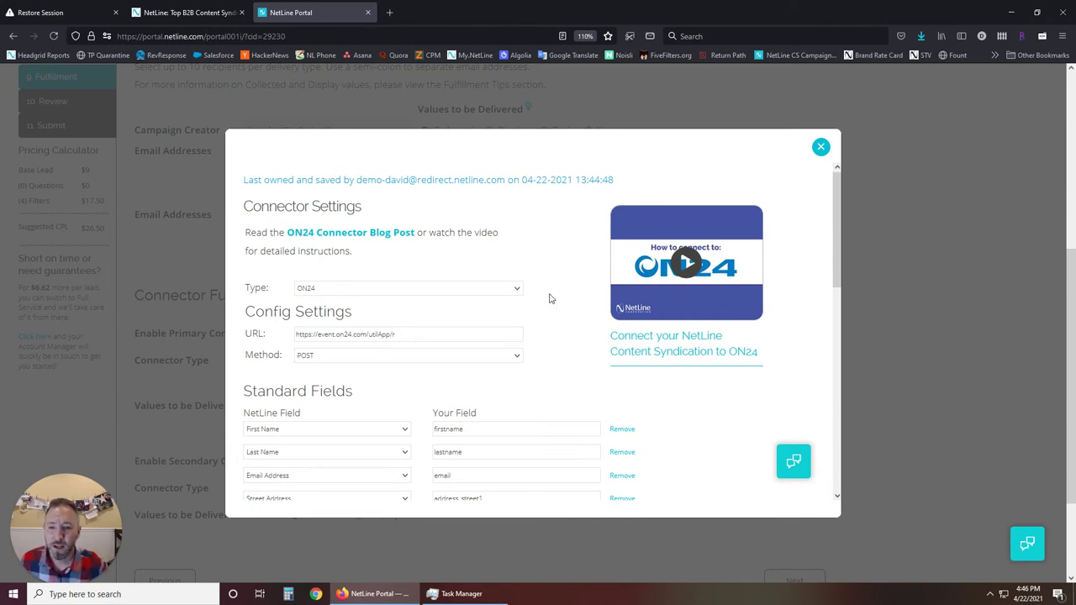
{"action": "scroll", "coordinate": [589, 367], "scroll_direction": "down", "scroll_amount": 3}
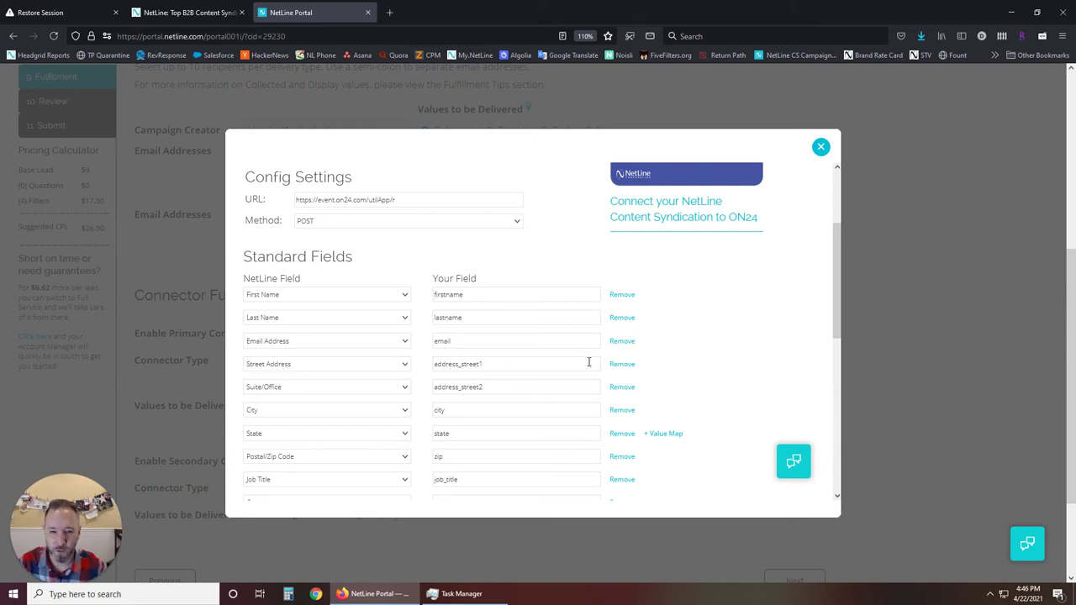
{"action": "scroll", "coordinate": [589, 362], "scroll_direction": "down", "scroll_amount": 5}
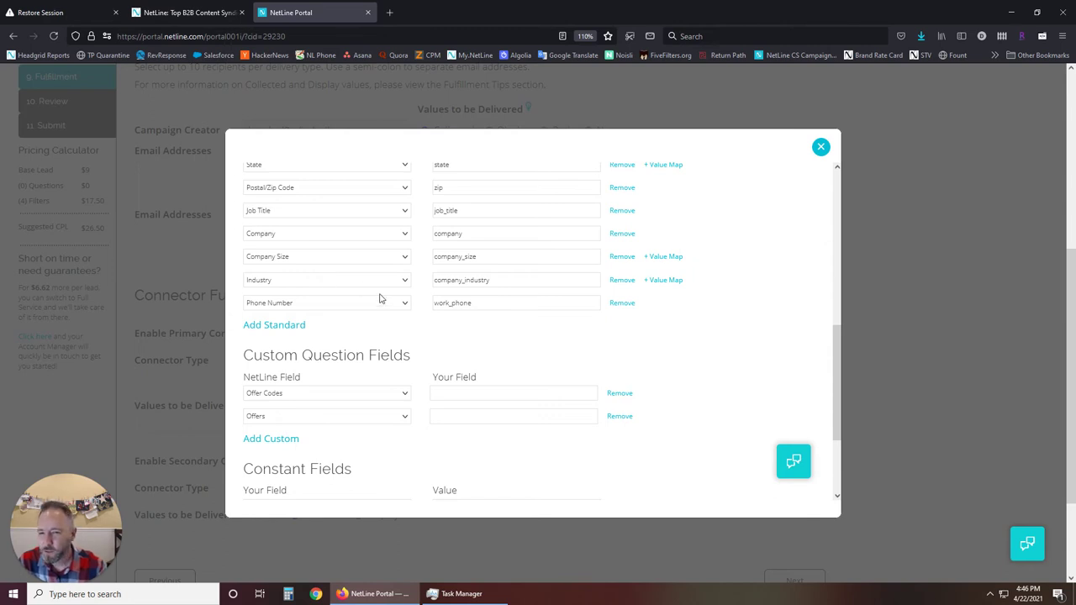
{"action": "left_click", "coordinate": [623, 303]}
{"action": "left_click", "coordinate": [623, 280]}
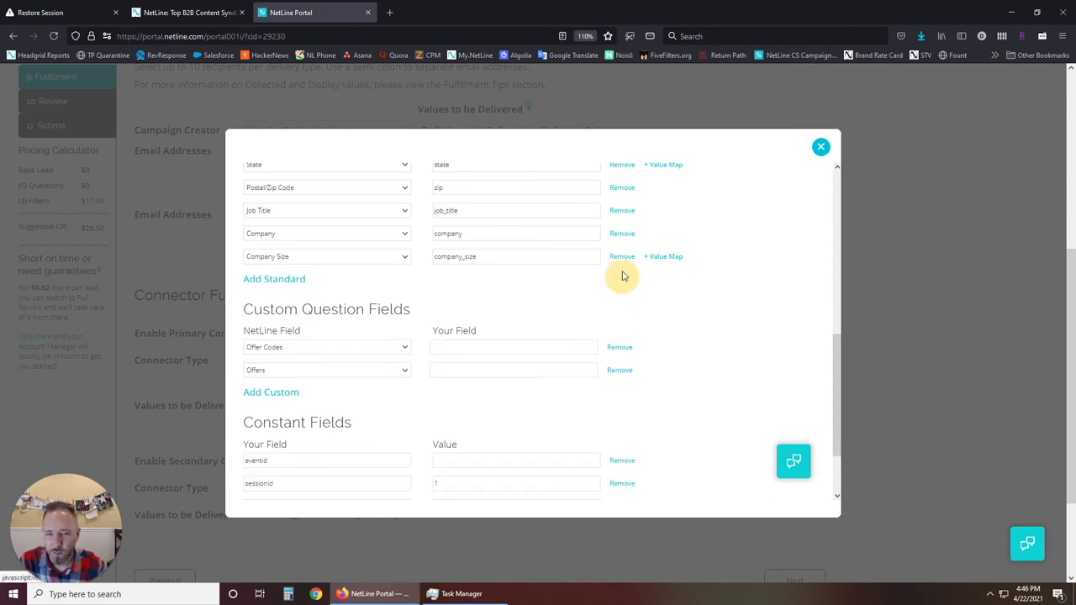
{"action": "left_click", "coordinate": [622, 259]}
{"action": "scroll", "coordinate": [692, 353], "scroll_direction": "down", "scroll_amount": 2}
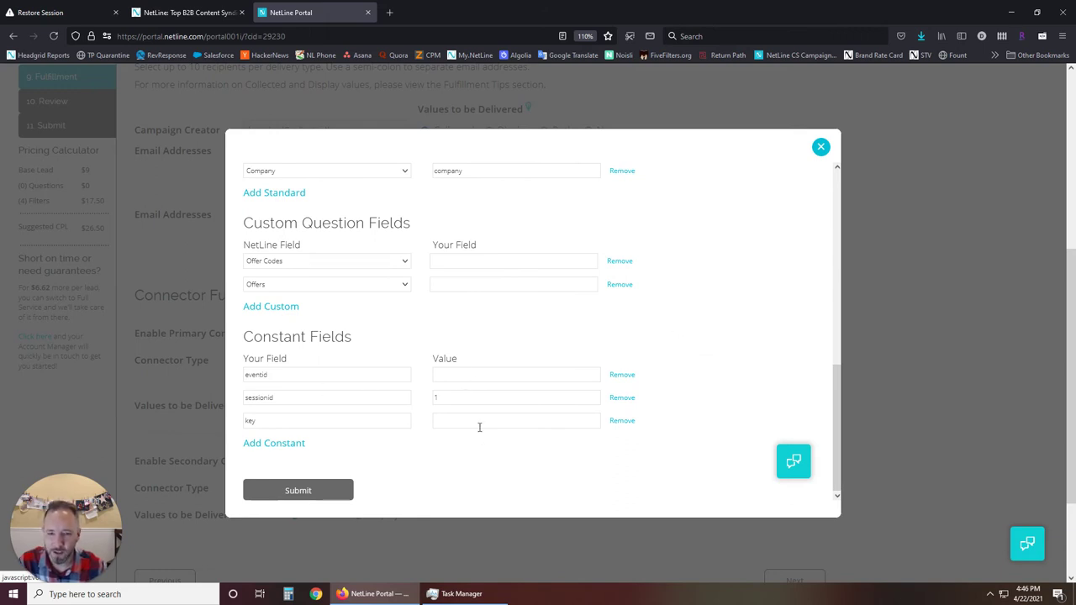
{"action": "left_click", "coordinate": [821, 146]}
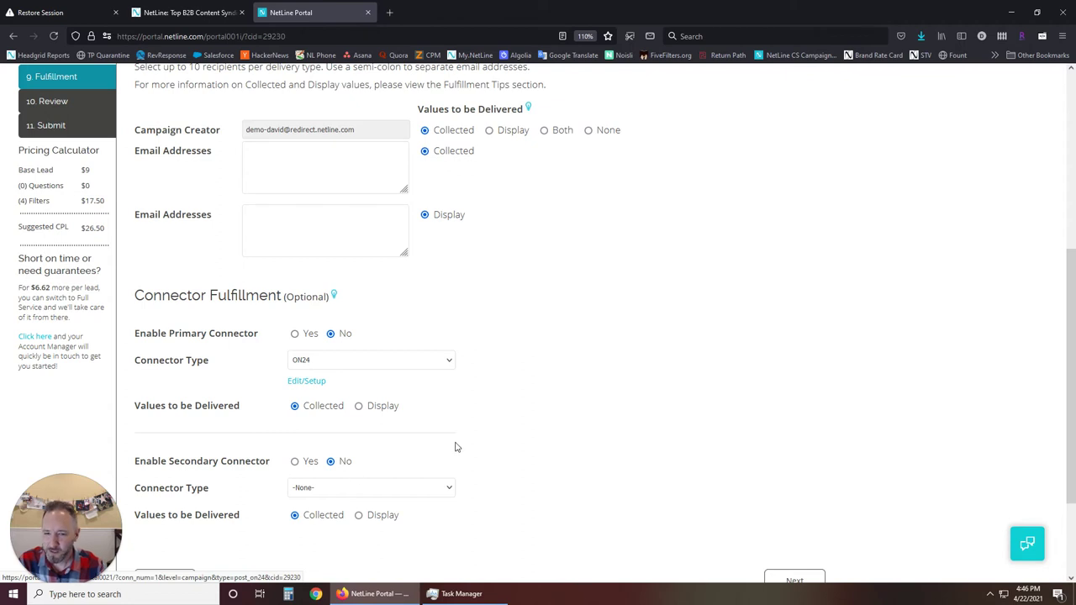
{"action": "scroll", "coordinate": [457, 447], "scroll_direction": "down", "scroll_amount": 1}
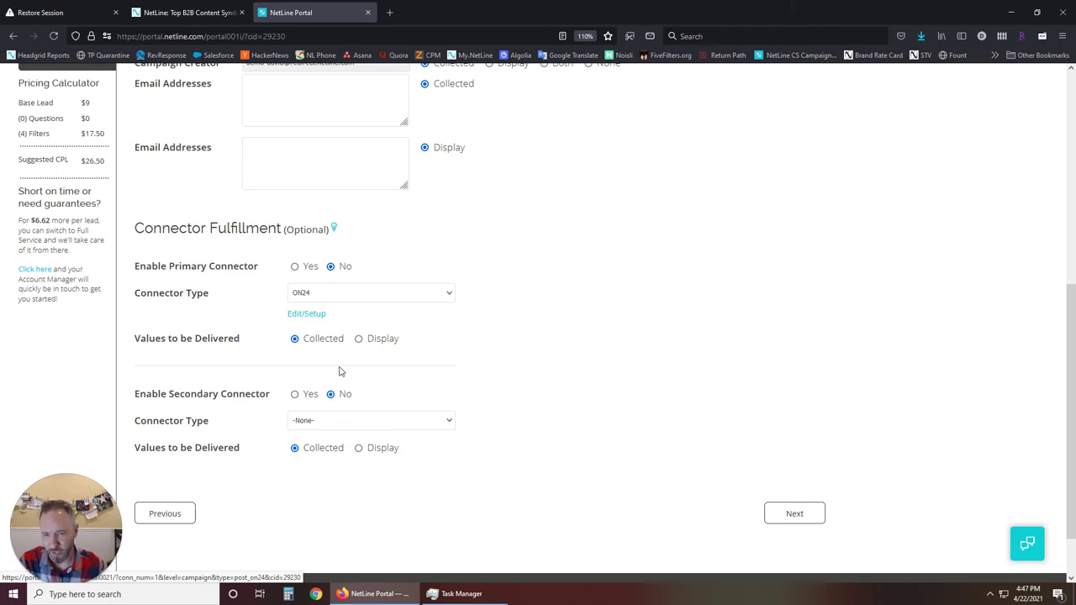
Step: Choose SalesForce as the secondary connector type and look through its field mapping
{"action": "left_click", "coordinate": [393, 426]}
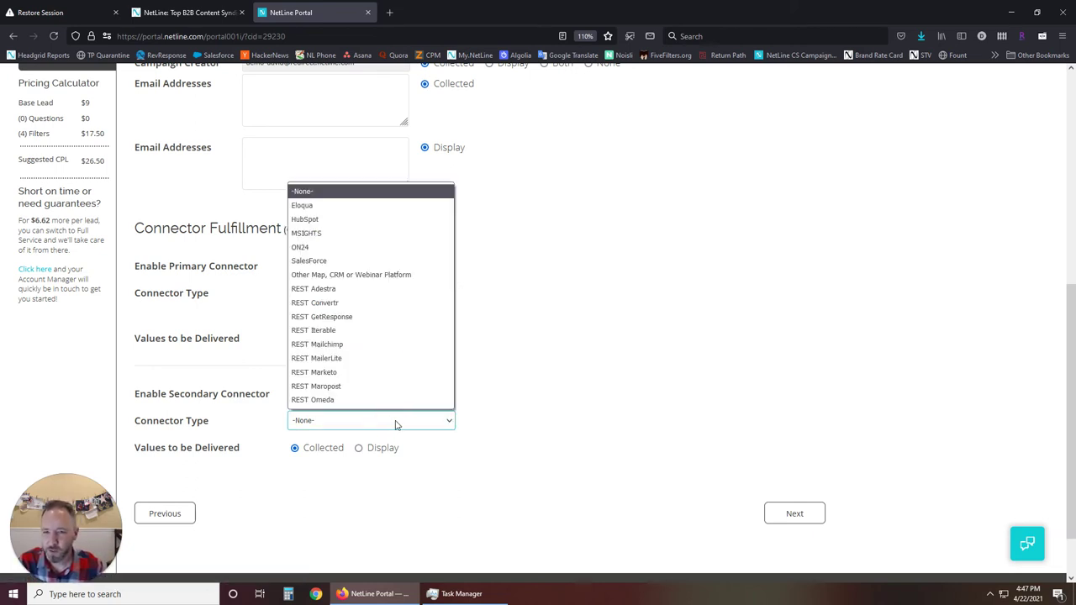
{"action": "left_click", "coordinate": [355, 260]}
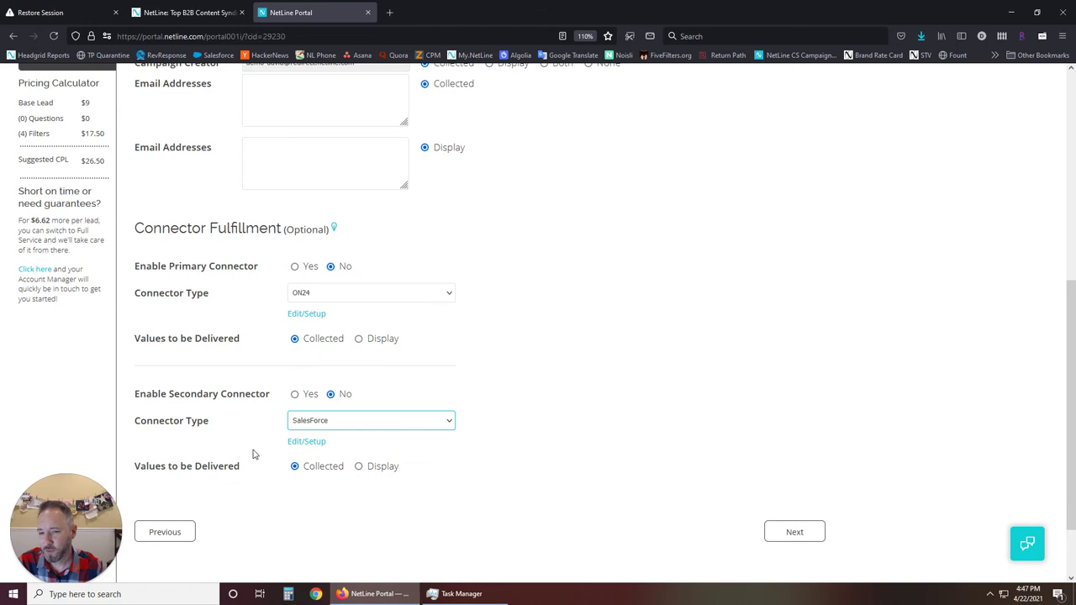
{"action": "left_click", "coordinate": [308, 443]}
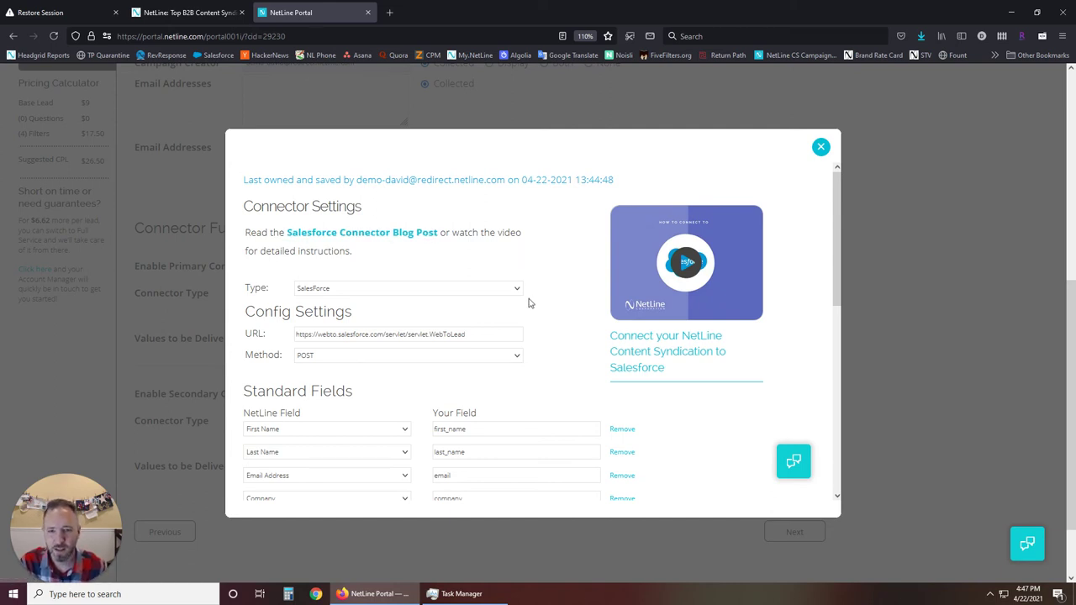
{"action": "scroll", "coordinate": [404, 321], "scroll_direction": "down", "scroll_amount": 1}
{"action": "scroll", "coordinate": [494, 295], "scroll_direction": "down", "scroll_amount": 2}
{"action": "scroll", "coordinate": [494, 296], "scroll_direction": "down", "scroll_amount": 3}
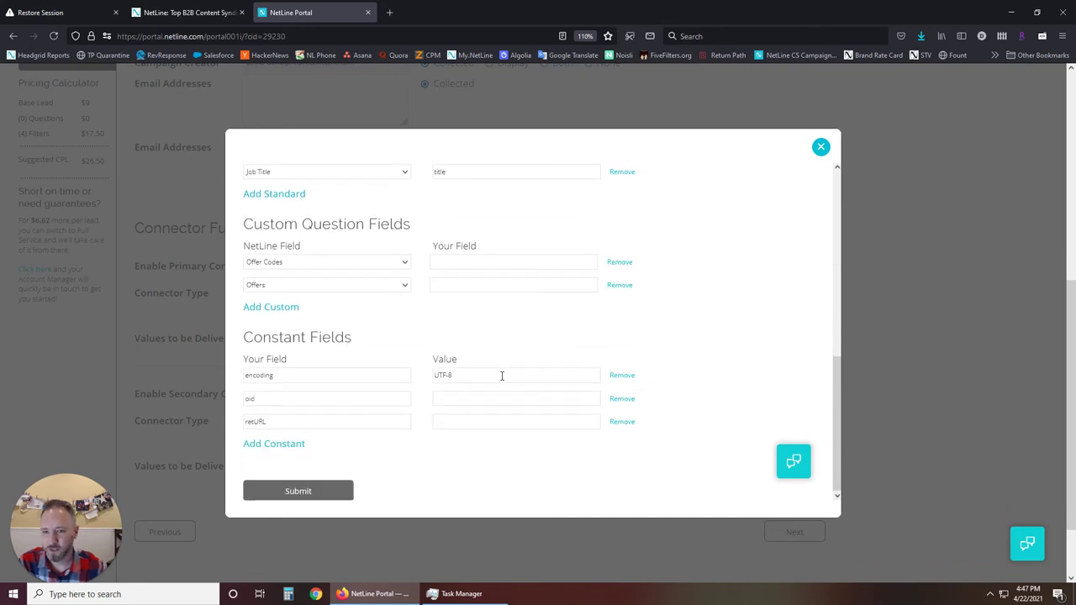
{"action": "scroll", "coordinate": [502, 377], "scroll_direction": "up", "scroll_amount": 1}
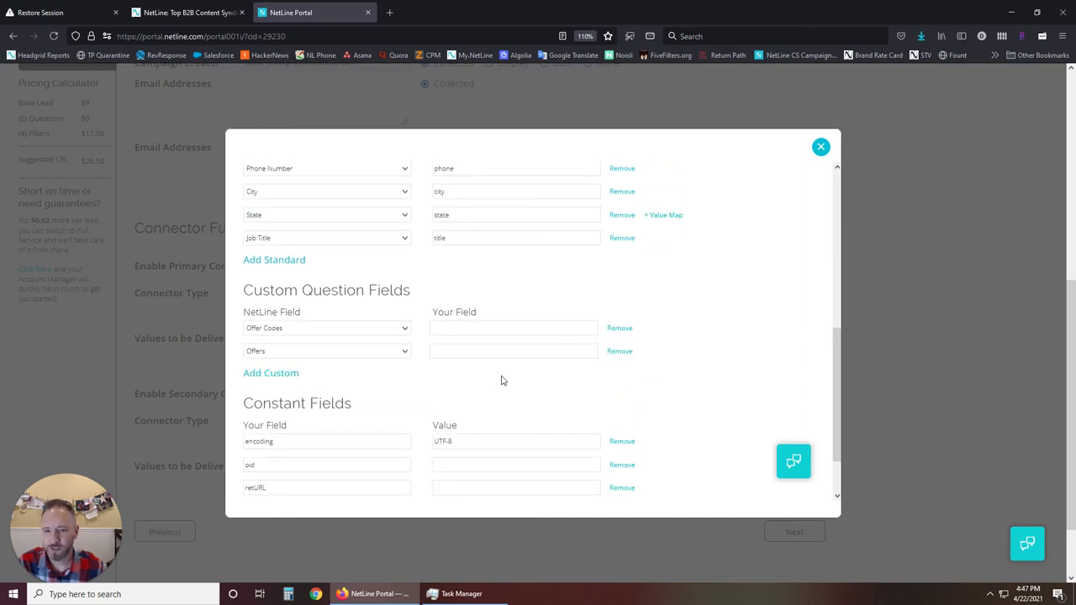
Step: Try adding a custom question field, then close the SalesForce settings unchanged
{"action": "left_click", "coordinate": [279, 375]}
{"action": "left_click", "coordinate": [376, 380]}
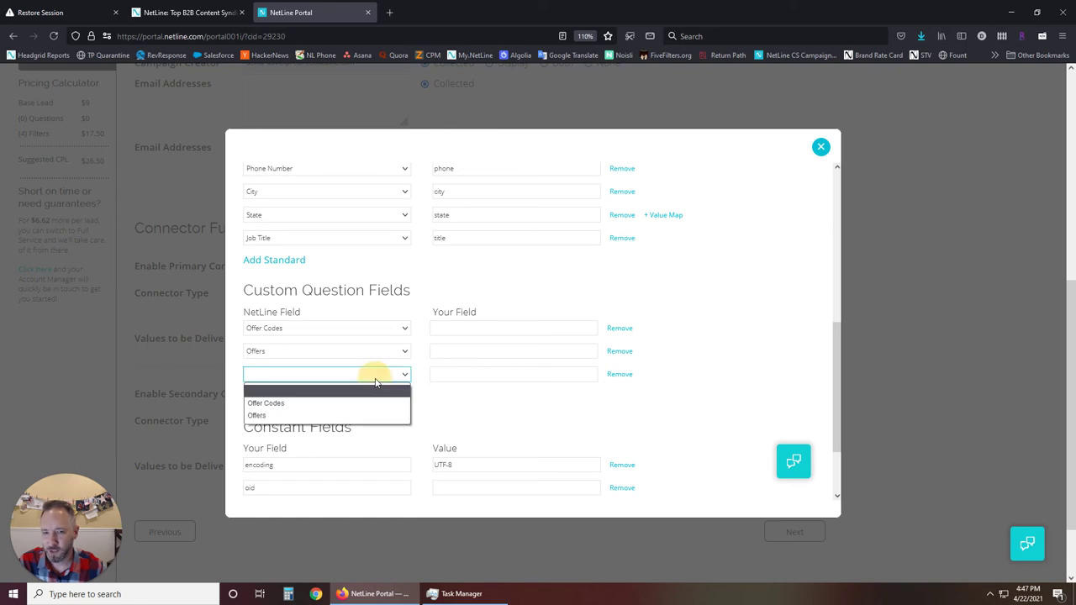
{"action": "left_click", "coordinate": [526, 399]}
{"action": "left_click", "coordinate": [822, 148]}
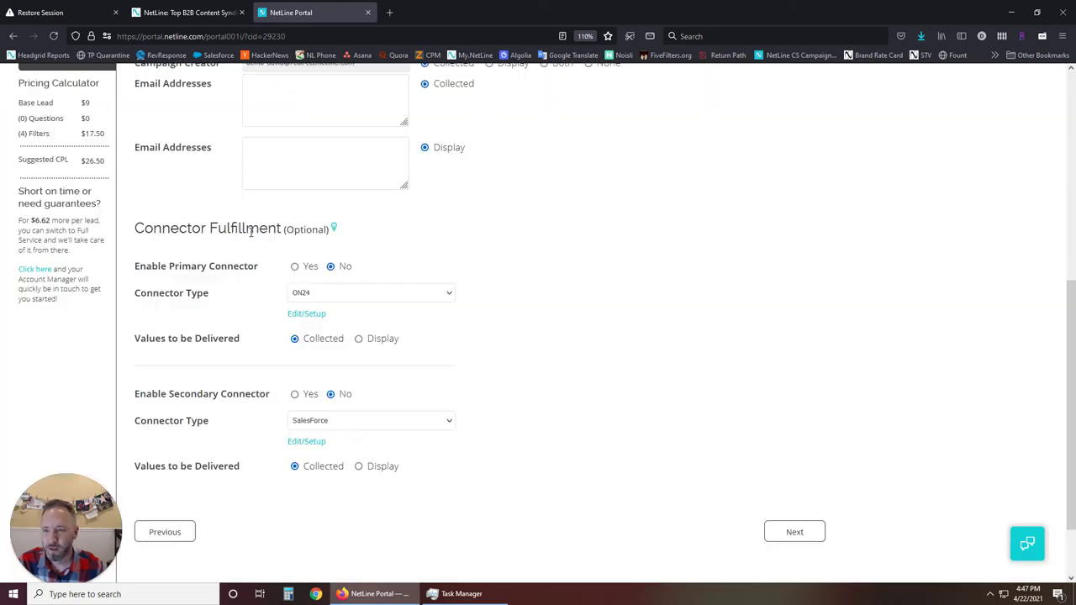
{"action": "scroll", "coordinate": [241, 233], "scroll_direction": "up", "scroll_amount": 2}
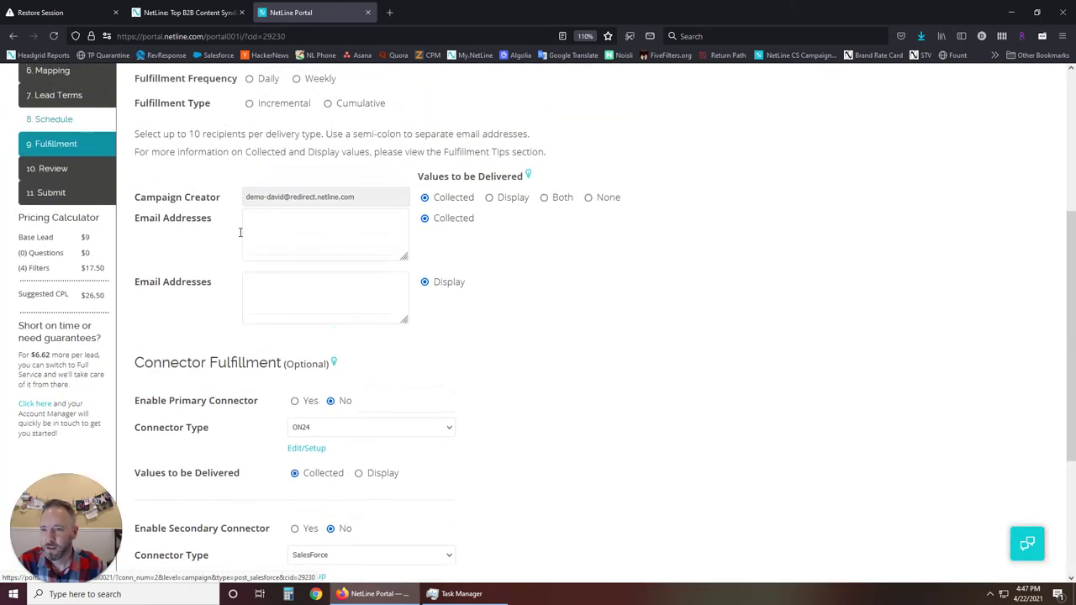
Step: Scroll through the Review summary showing 250 leads, 50 monthly max and $6,625.00 cost
{"action": "left_click", "coordinate": [64, 175]}
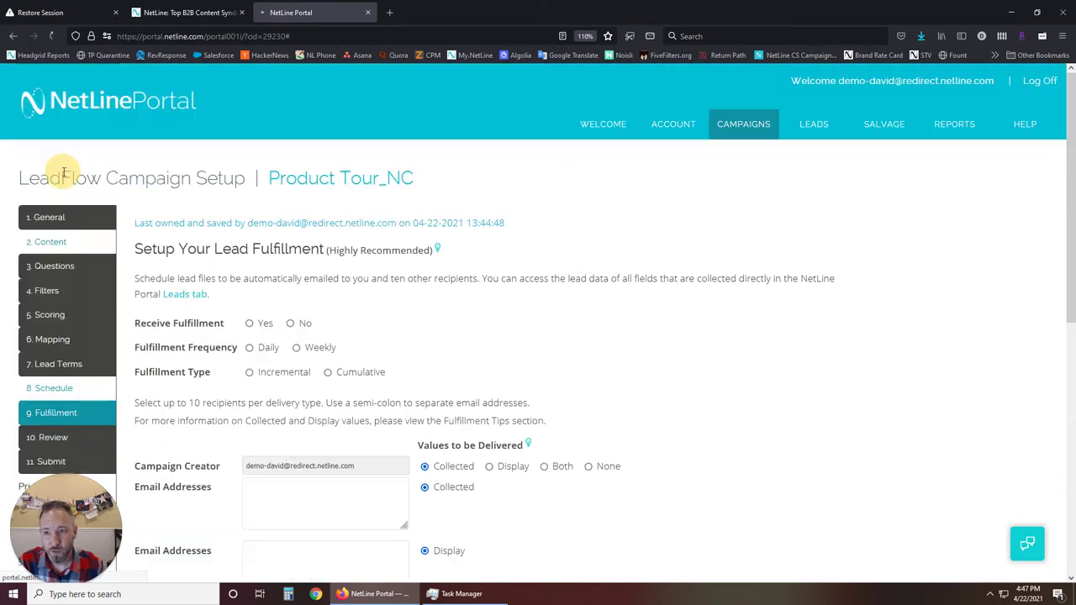
{"action": "scroll", "coordinate": [408, 310], "scroll_direction": "down", "scroll_amount": 3}
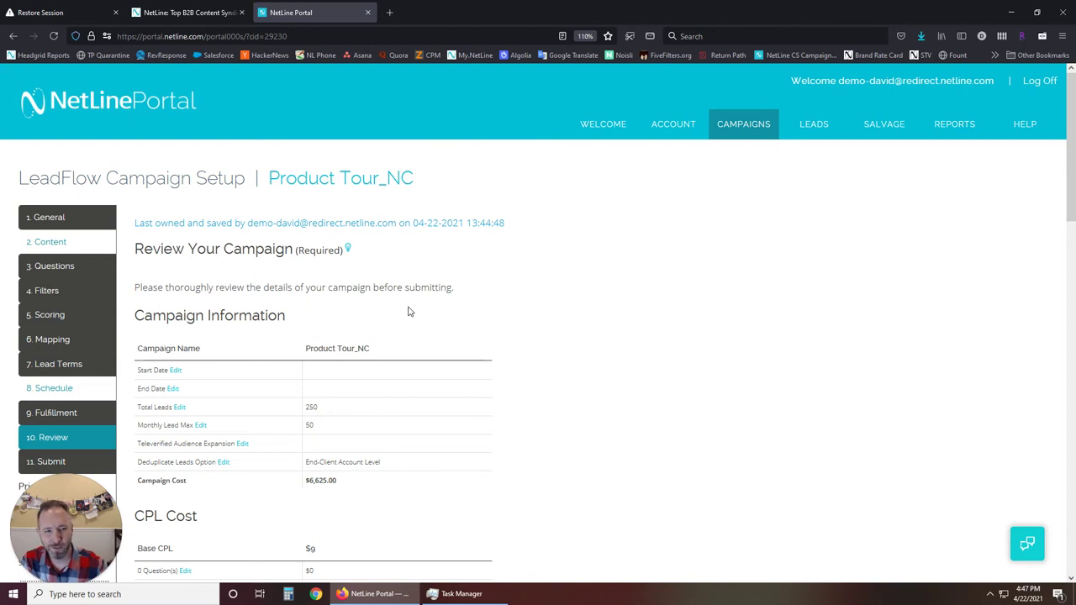
{"action": "scroll", "coordinate": [408, 312], "scroll_direction": "down", "scroll_amount": 5}
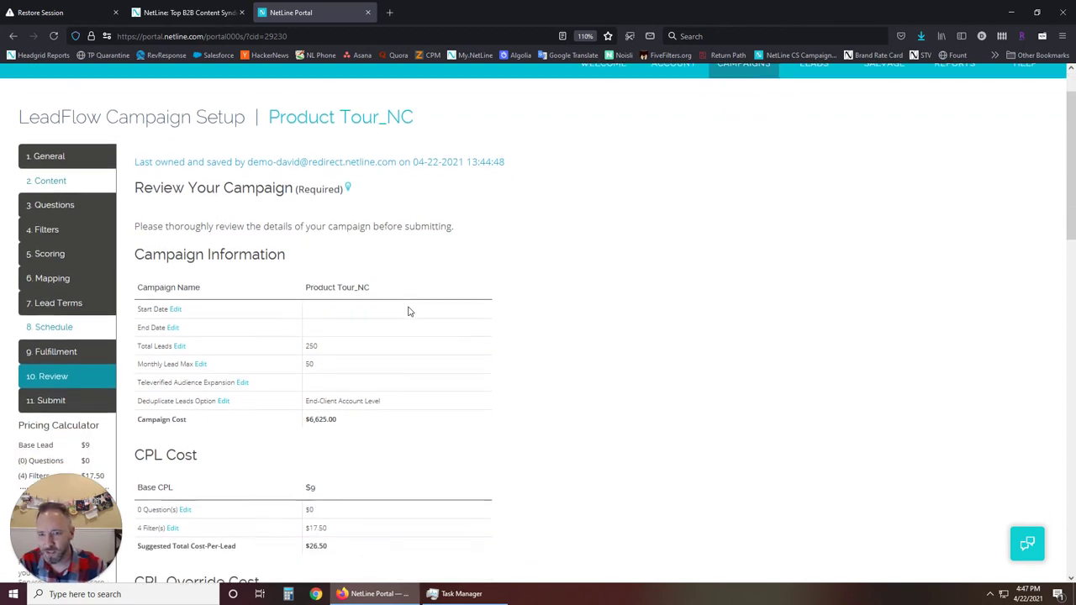
{"action": "scroll", "coordinate": [411, 226], "scroll_direction": "down", "scroll_amount": 6}
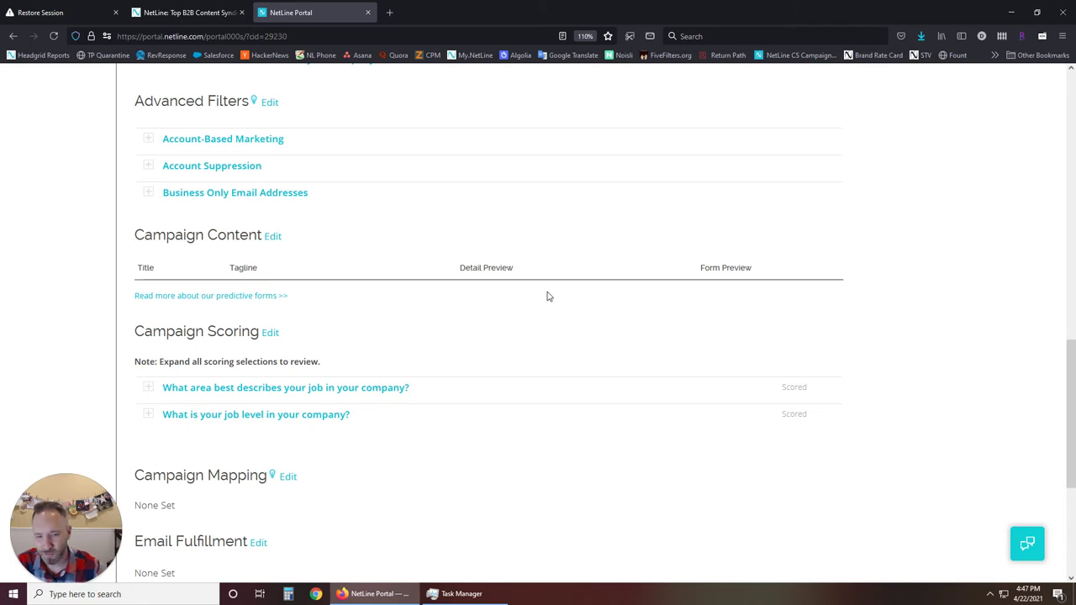
{"action": "scroll", "coordinate": [548, 296], "scroll_direction": "down", "scroll_amount": 5}
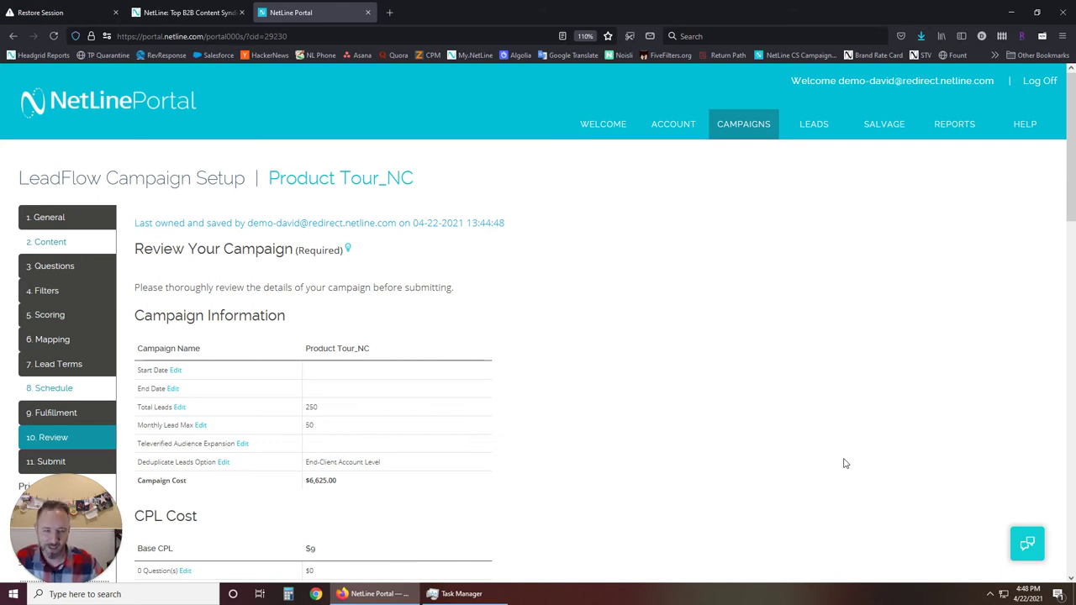
Step: Go to the Campaign Reports list and open the Successful B2B Lead Generation Campaign_NC web report
{"action": "left_click", "coordinate": [813, 133]}
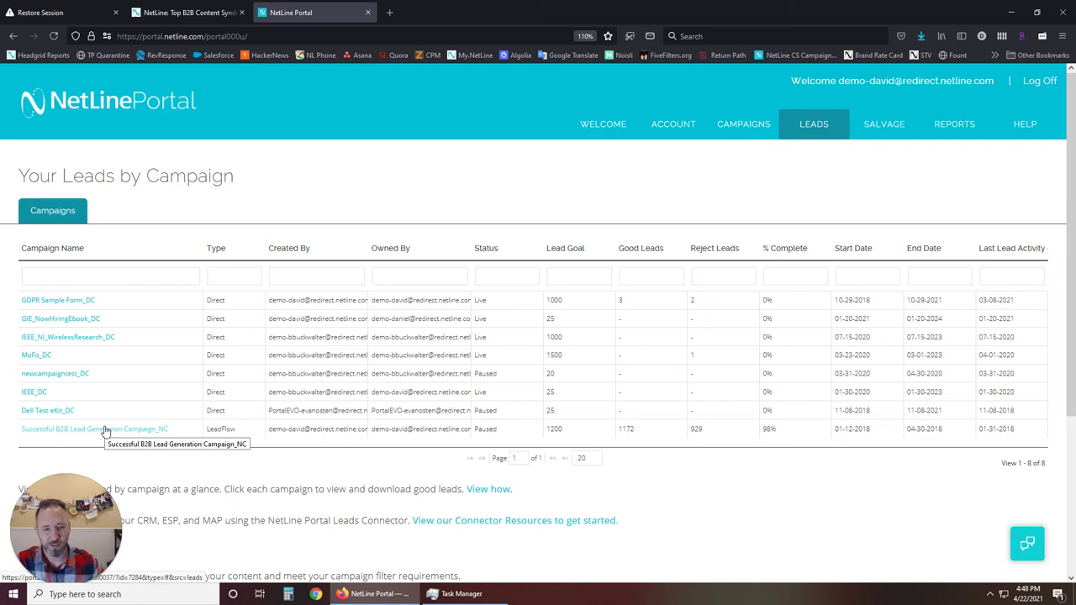
{"action": "left_click", "coordinate": [956, 124]}
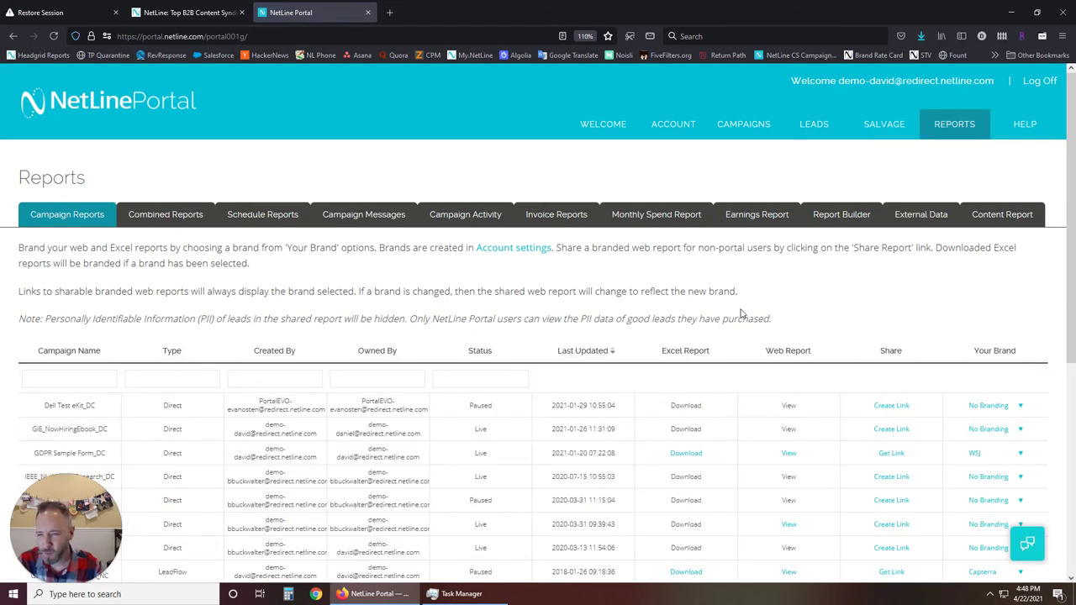
{"action": "scroll", "coordinate": [742, 314], "scroll_direction": "down", "scroll_amount": 5}
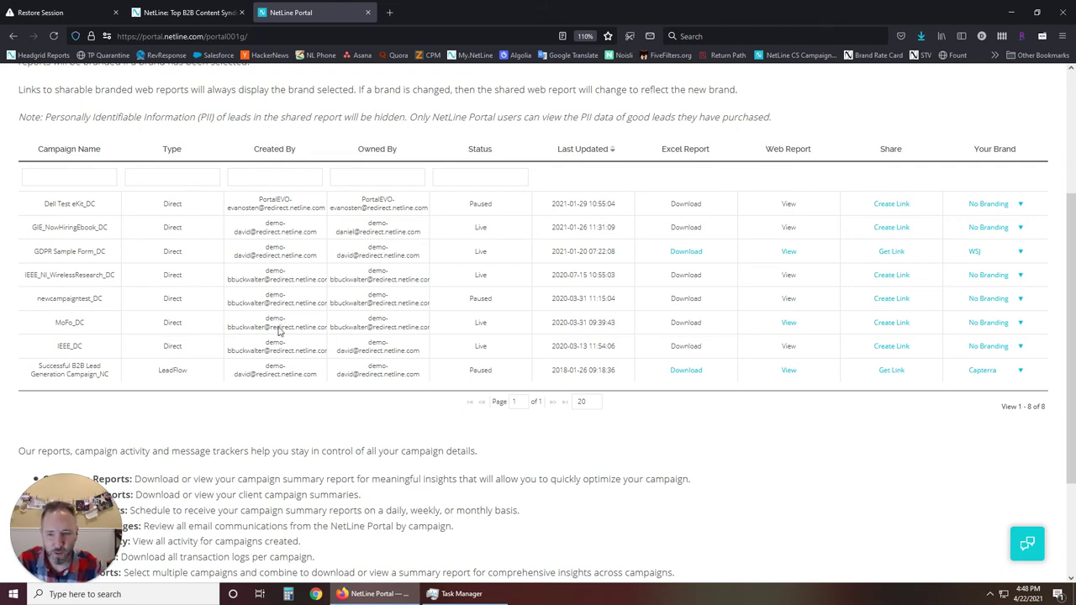
{"action": "left_click", "coordinate": [793, 372]}
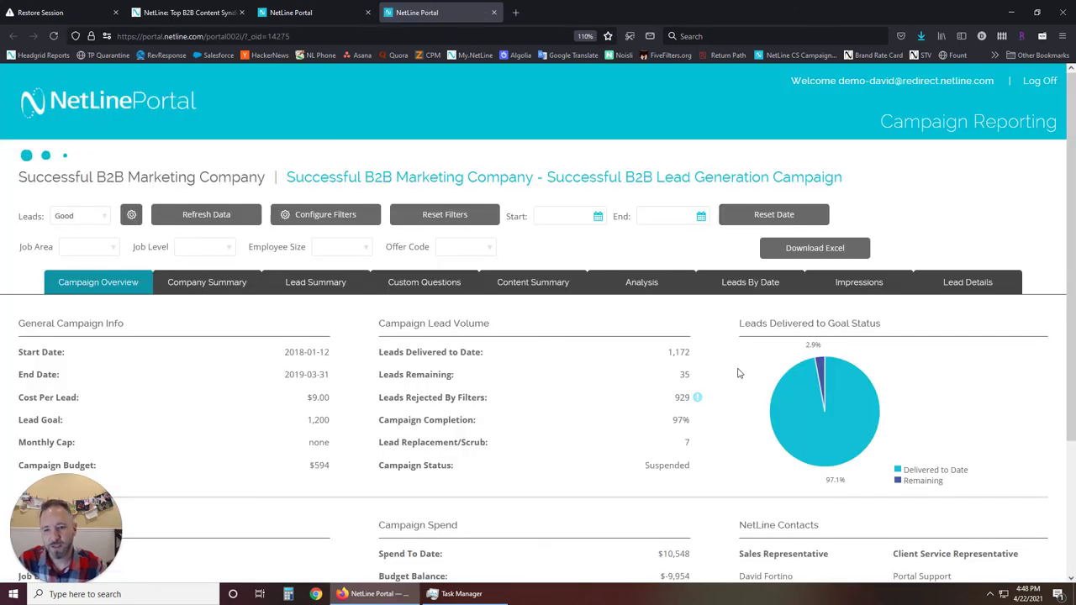
Step: Scroll through the campaign overview figures and switch to the Company Summary breakdown
{"action": "scroll", "coordinate": [739, 373], "scroll_direction": "down", "scroll_amount": 1}
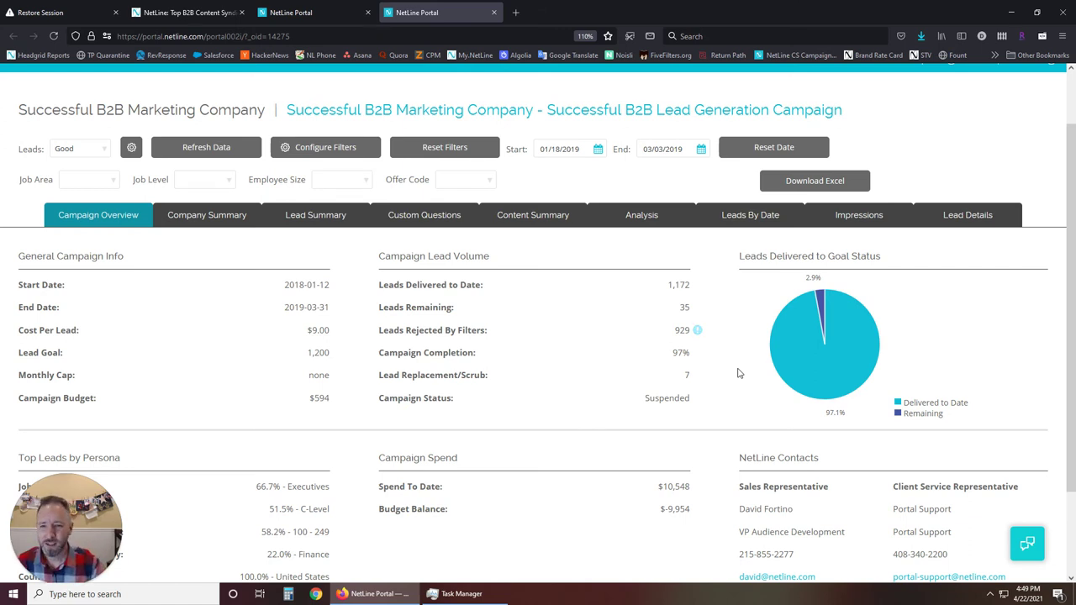
{"action": "scroll", "coordinate": [686, 378], "scroll_direction": "down", "scroll_amount": 2}
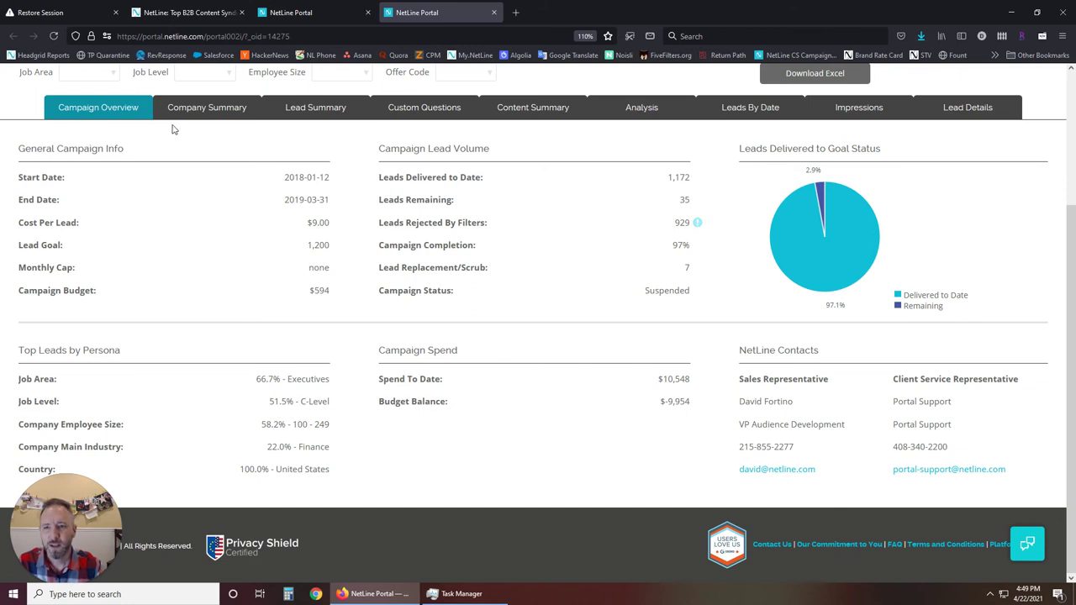
{"action": "left_click", "coordinate": [201, 119]}
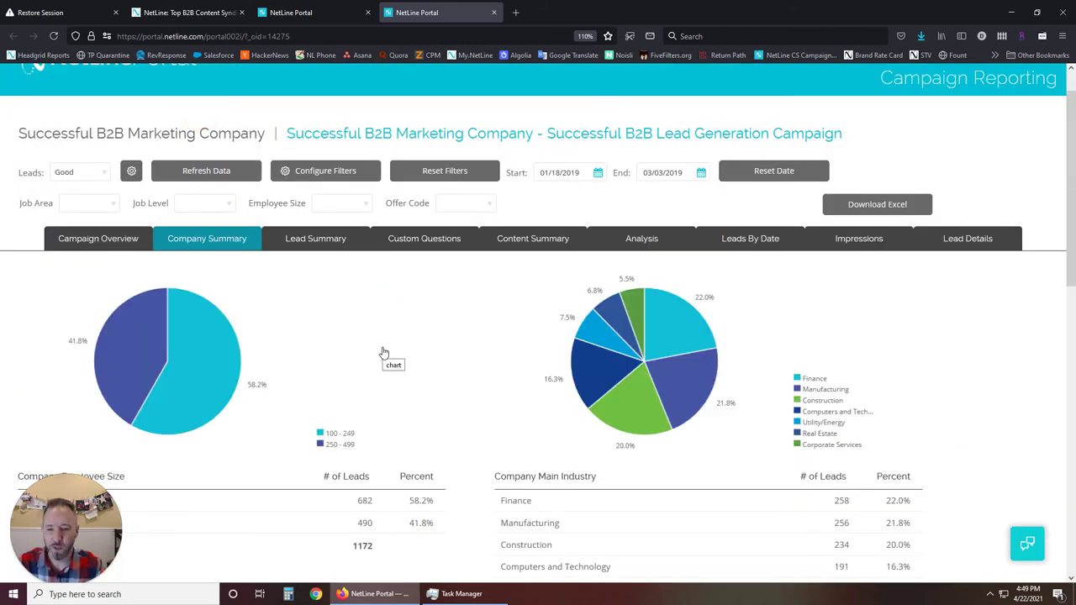
Step: Open the 398 $25 - 49.99 Million revenue leads, then view the Lead Summary job charts
{"action": "scroll", "coordinate": [430, 367], "scroll_direction": "down", "scroll_amount": 3}
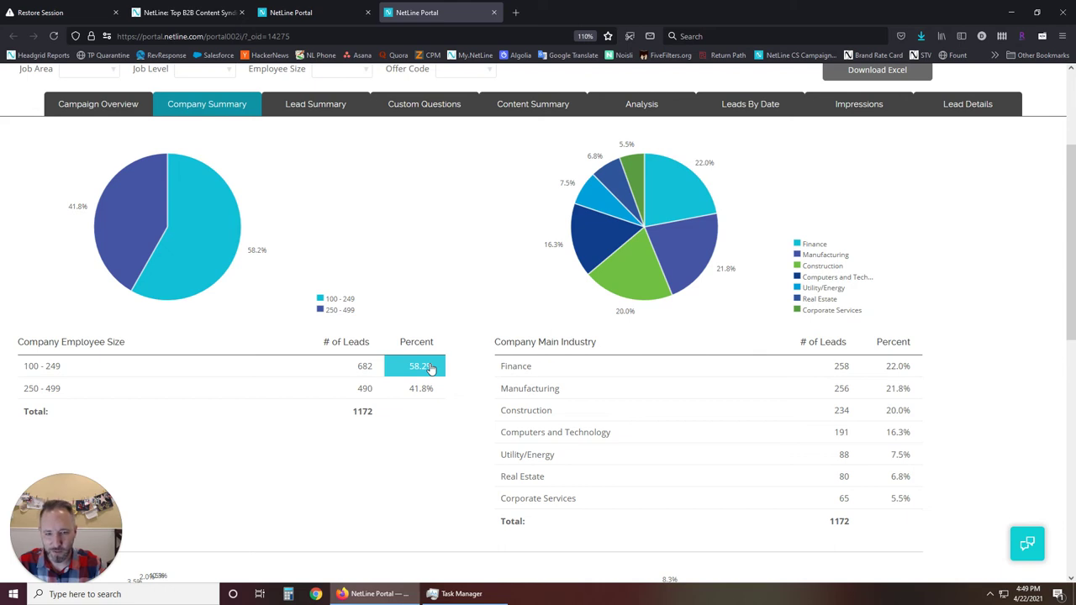
{"action": "scroll", "coordinate": [611, 332], "scroll_direction": "down", "scroll_amount": 6}
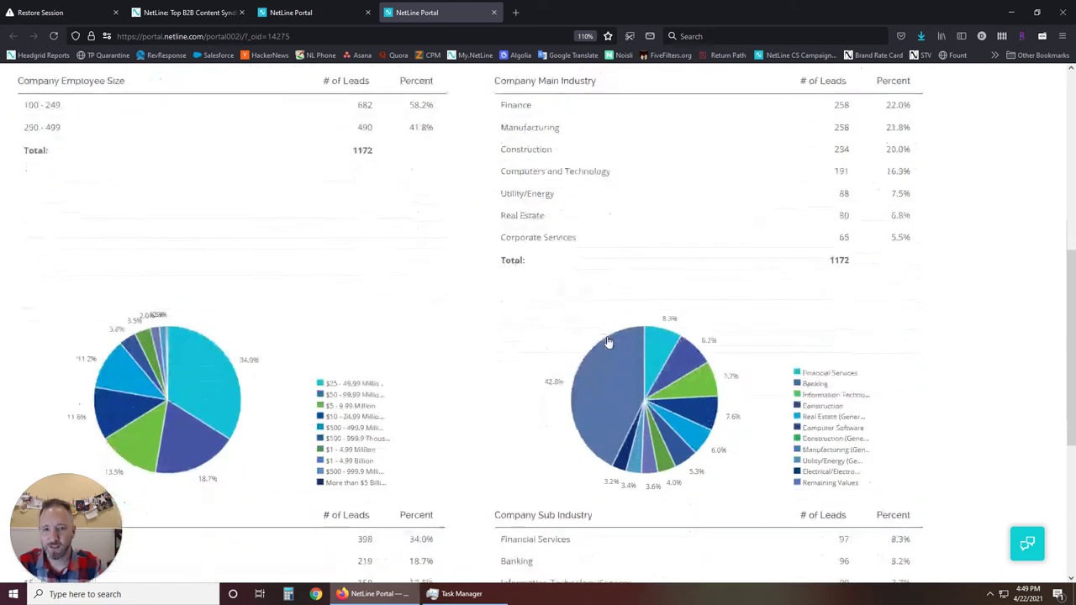
{"action": "scroll", "coordinate": [437, 311], "scroll_direction": "down", "scroll_amount": 5}
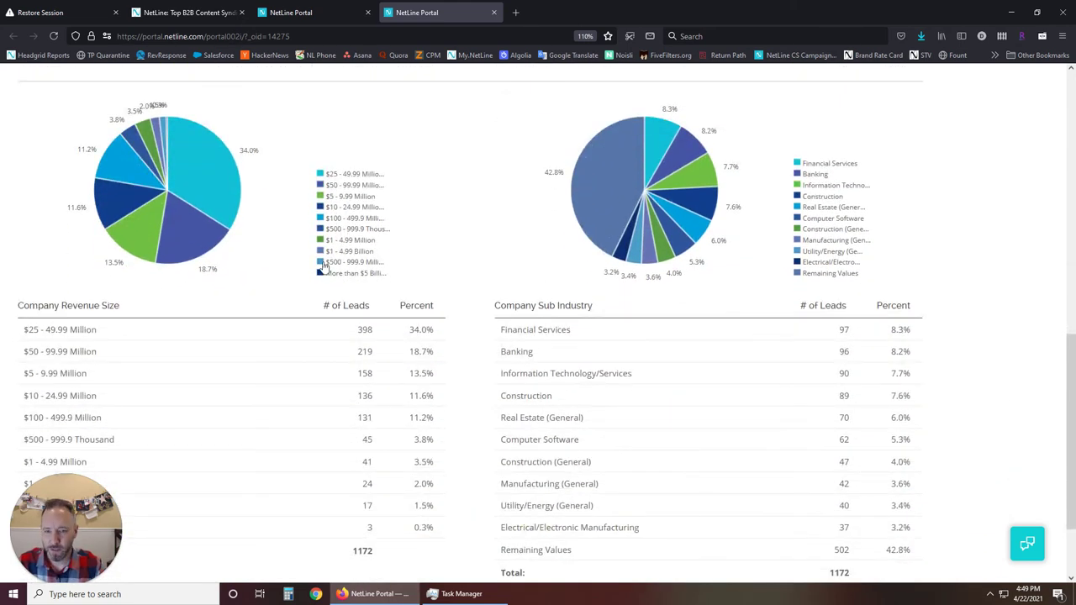
{"action": "scroll", "coordinate": [459, 244], "scroll_direction": "down", "scroll_amount": 2}
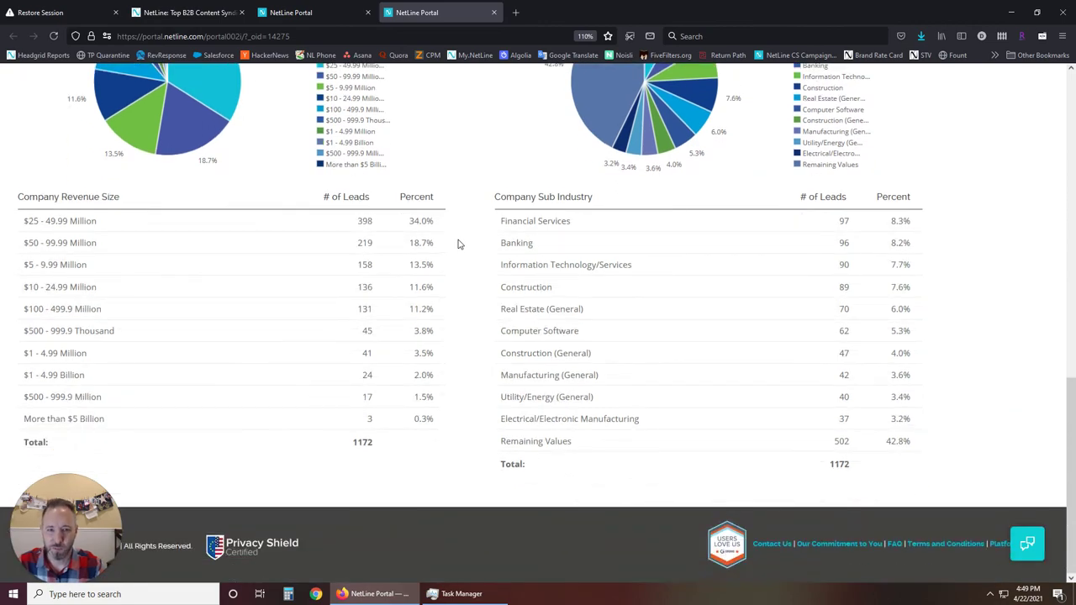
{"action": "scroll", "coordinate": [459, 244], "scroll_direction": "up", "scroll_amount": 10}
{"action": "scroll", "coordinate": [459, 244], "scroll_direction": "down", "scroll_amount": 2}
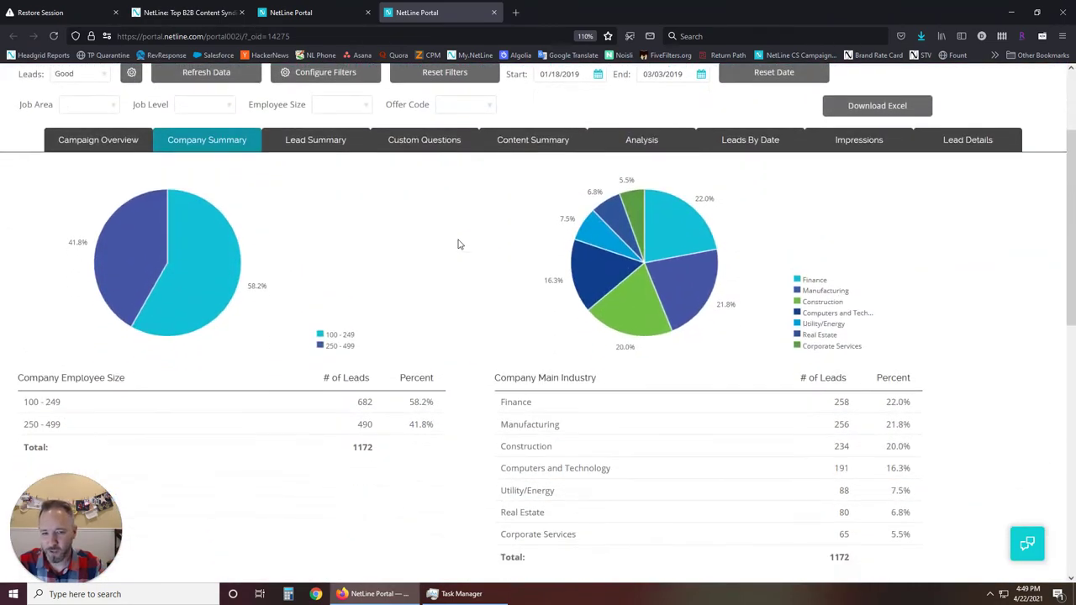
{"action": "scroll", "coordinate": [459, 244], "scroll_direction": "down", "scroll_amount": 12}
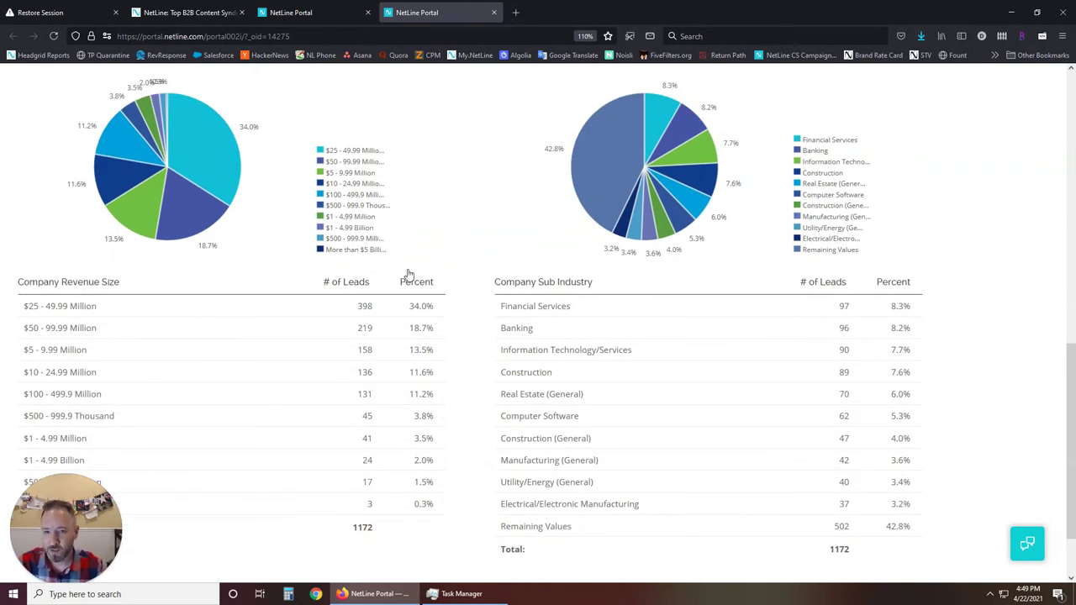
{"action": "left_click", "coordinate": [132, 310]}
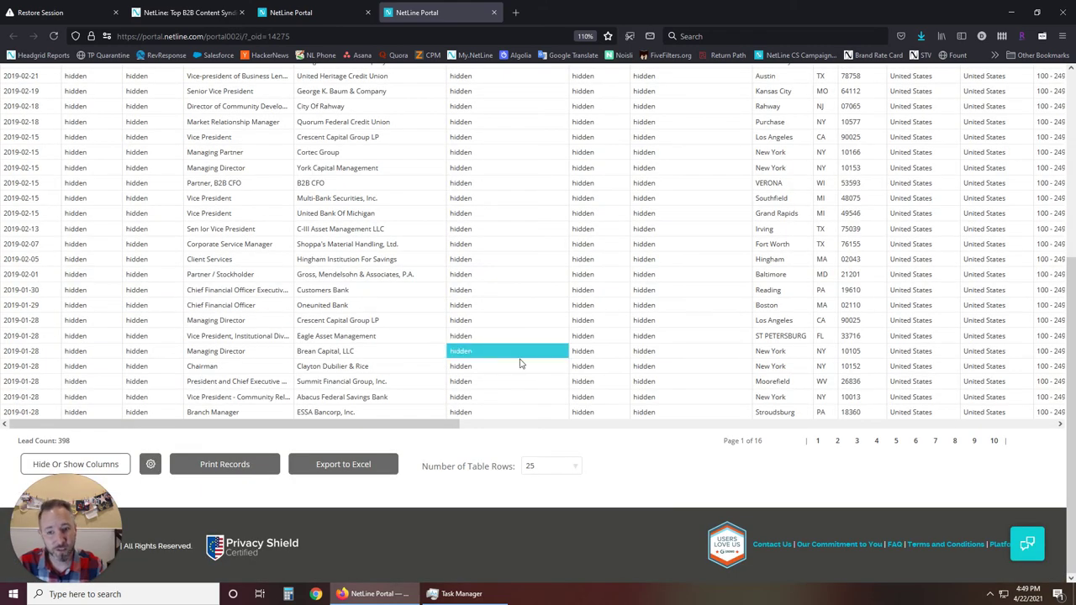
{"action": "scroll", "coordinate": [516, 366], "scroll_direction": "up", "scroll_amount": 5}
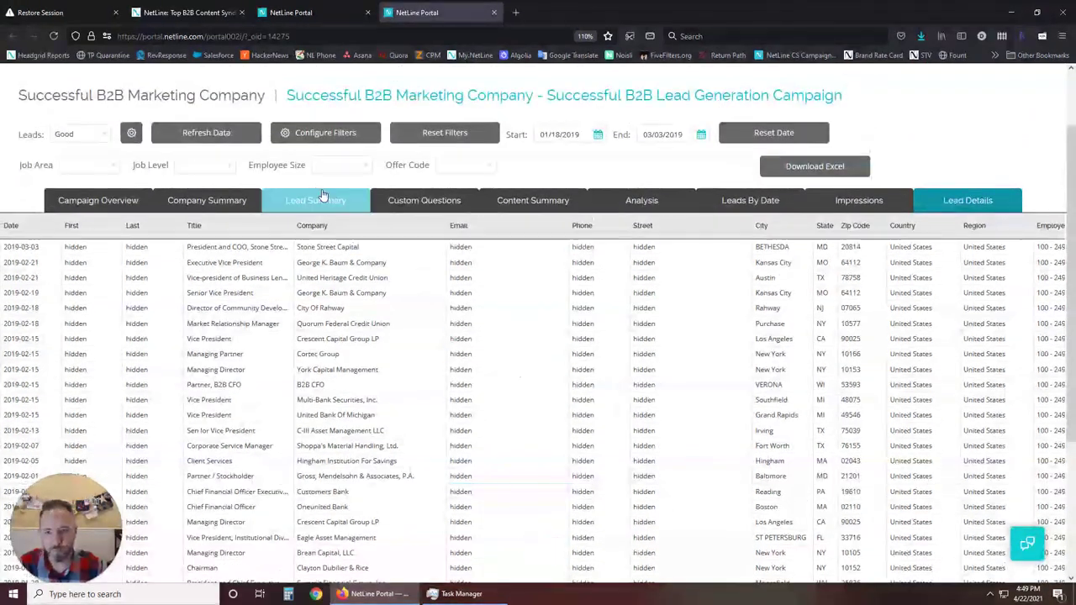
{"action": "left_click", "coordinate": [323, 197]}
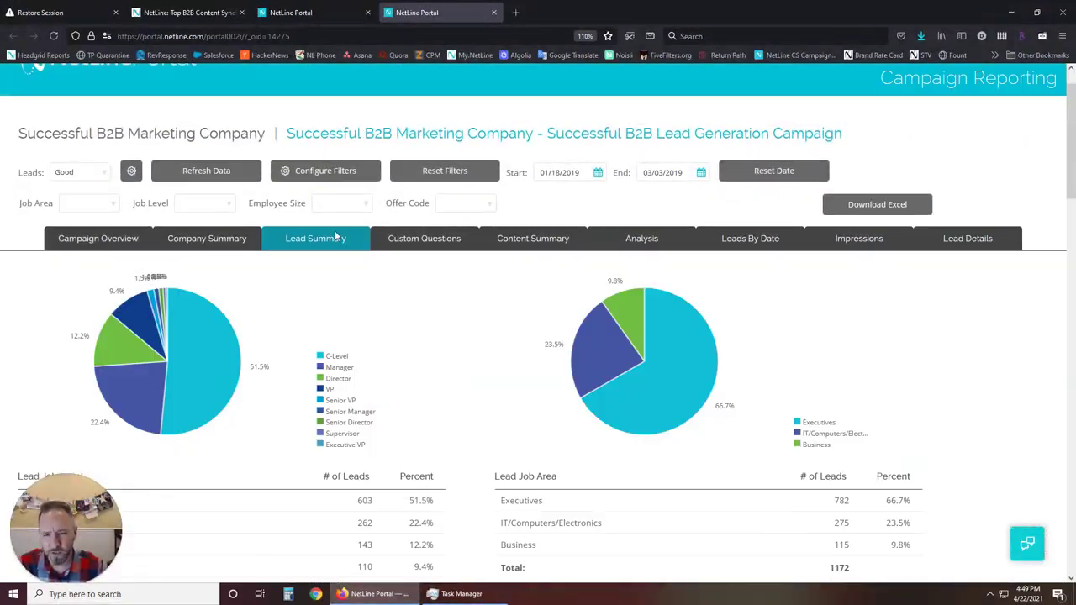
Step: Scroll through the Lead Summary job level and job area charts
{"action": "scroll", "coordinate": [417, 330], "scroll_direction": "down", "scroll_amount": 3}
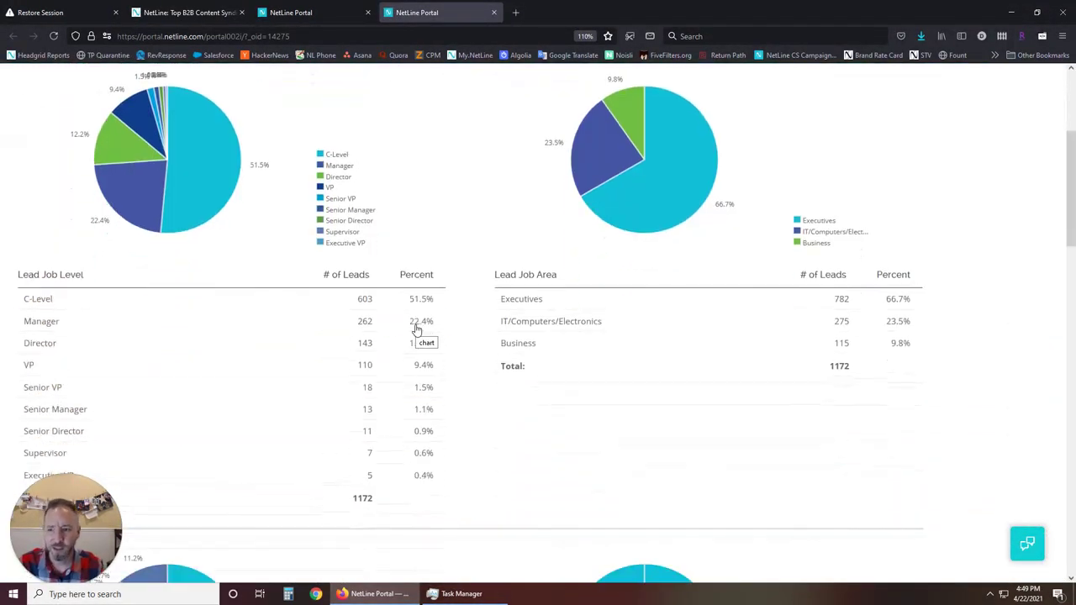
{"action": "scroll", "coordinate": [601, 301], "scroll_direction": "down", "scroll_amount": 6}
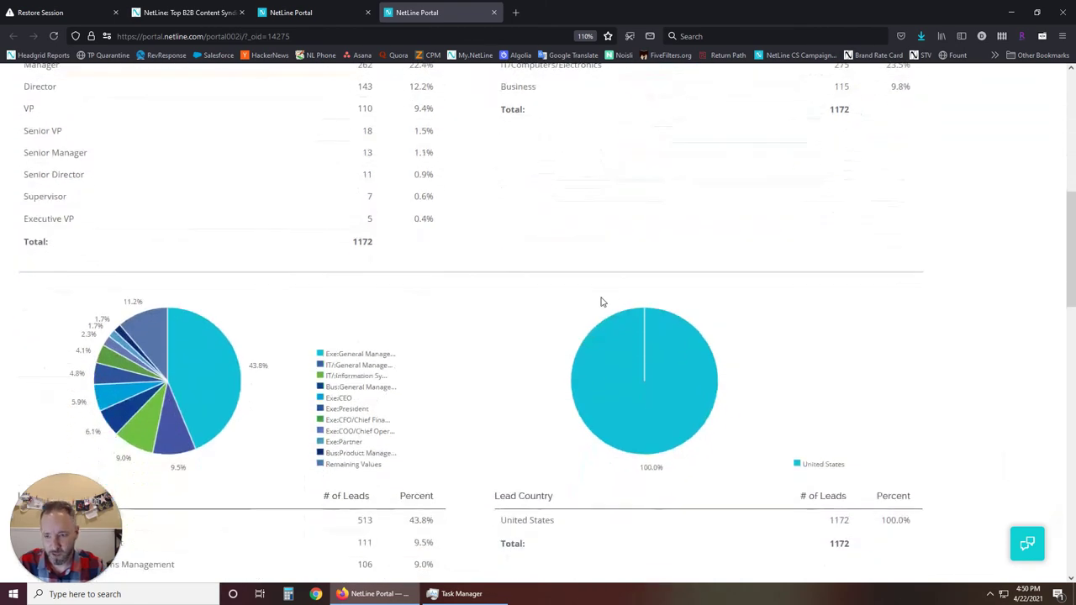
{"action": "scroll", "coordinate": [348, 320], "scroll_direction": "down", "scroll_amount": 2}
{"action": "scroll", "coordinate": [359, 320], "scroll_direction": "down", "scroll_amount": 6}
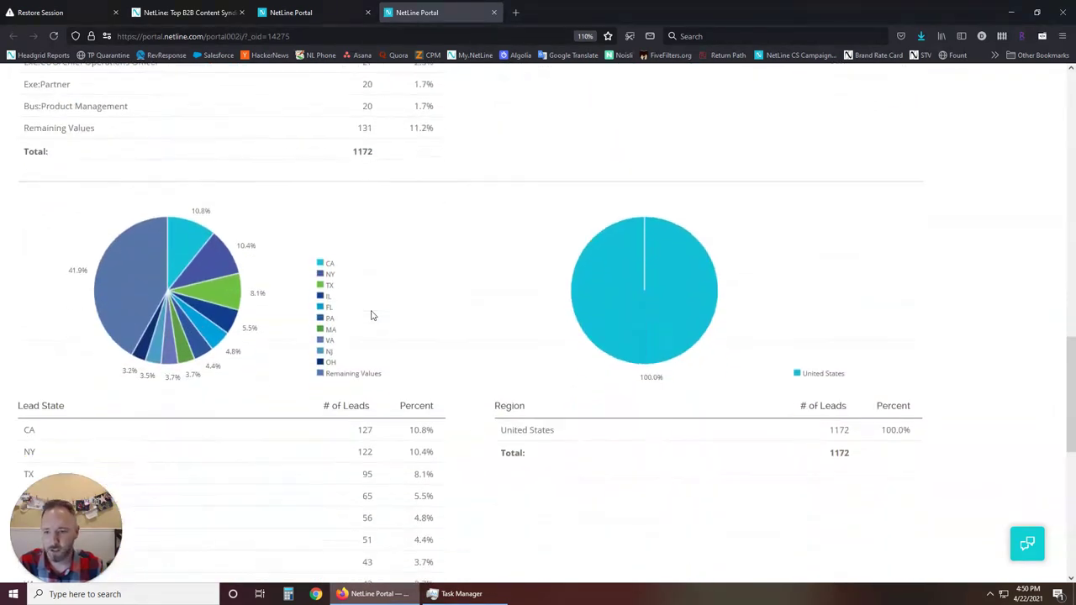
{"action": "scroll", "coordinate": [612, 258], "scroll_direction": "down", "scroll_amount": 5}
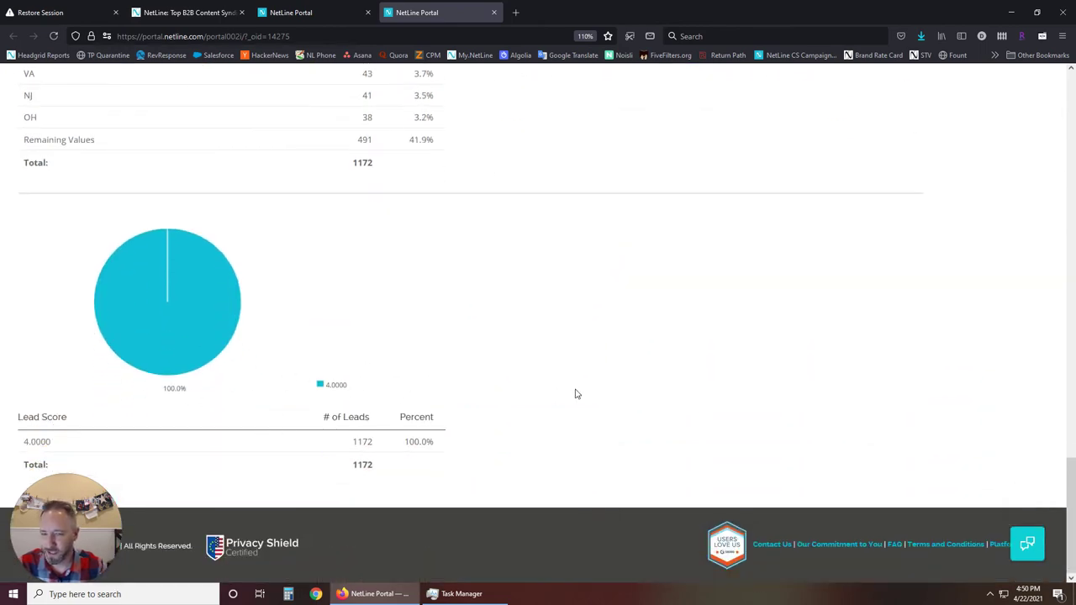
{"action": "scroll", "coordinate": [574, 392], "scroll_direction": "up", "scroll_amount": 15}
Step: Review the Custom Questions answers and list leads who answered Y to Q2
{"action": "left_click", "coordinate": [424, 283]}
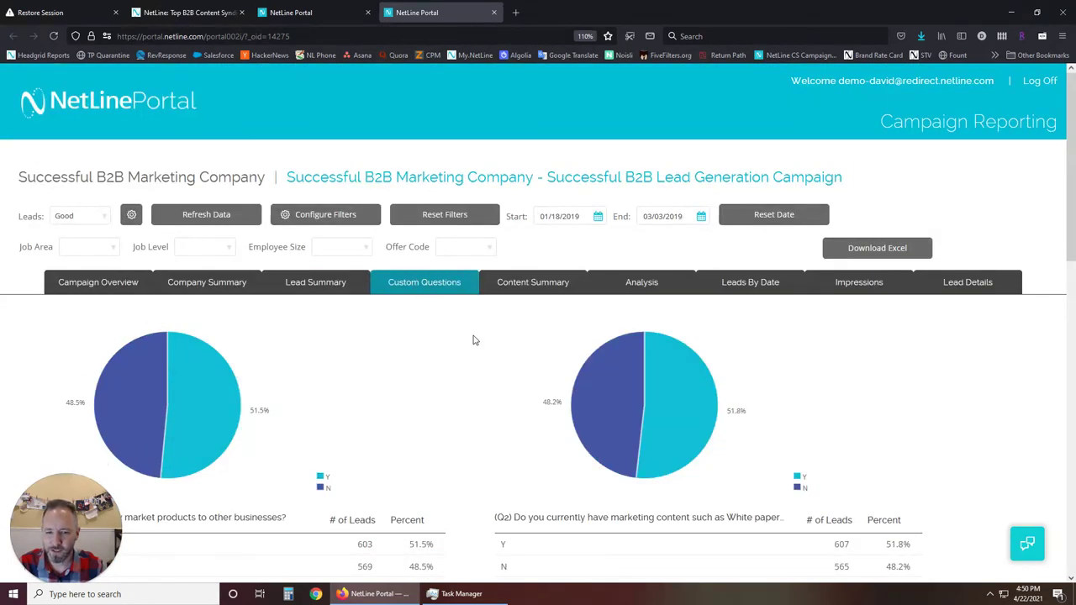
{"action": "scroll", "coordinate": [473, 340], "scroll_direction": "down", "scroll_amount": 3}
{"action": "scroll", "coordinate": [449, 337], "scroll_direction": "down", "scroll_amount": 2}
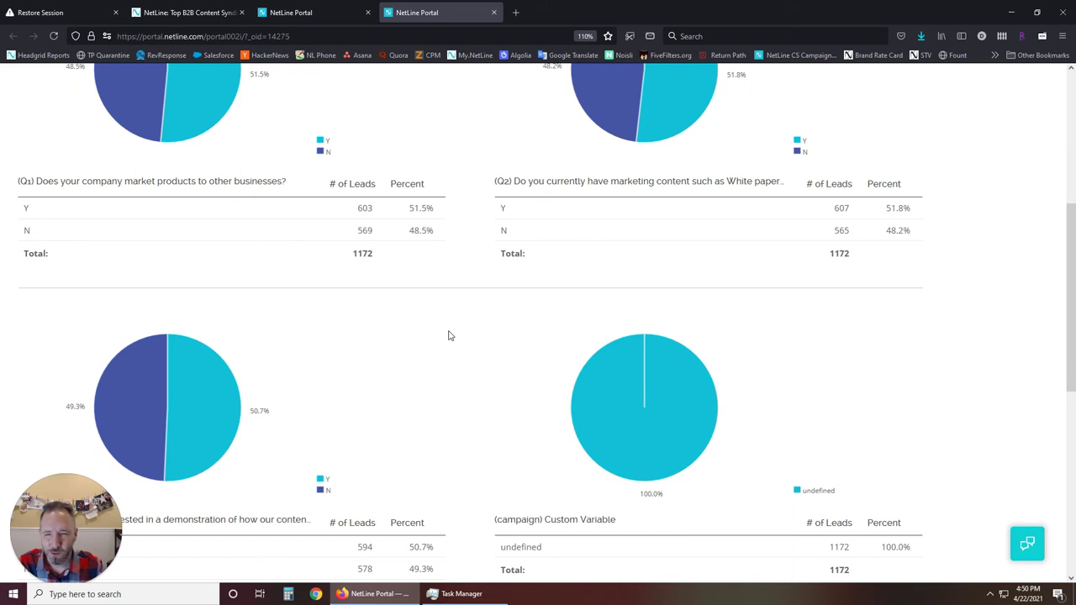
{"action": "left_click", "coordinate": [665, 219]}
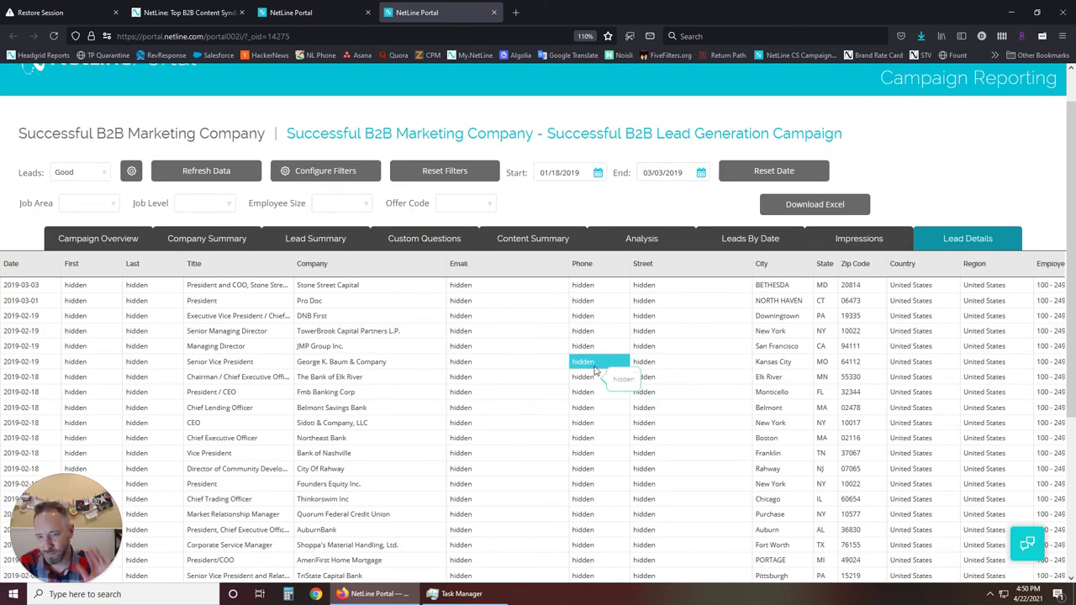
{"action": "left_click", "coordinate": [537, 239]}
Step: Scroll through the content asset and content type tables, then open the Analysis pivot
{"action": "scroll", "coordinate": [523, 363], "scroll_direction": "down", "scroll_amount": 2}
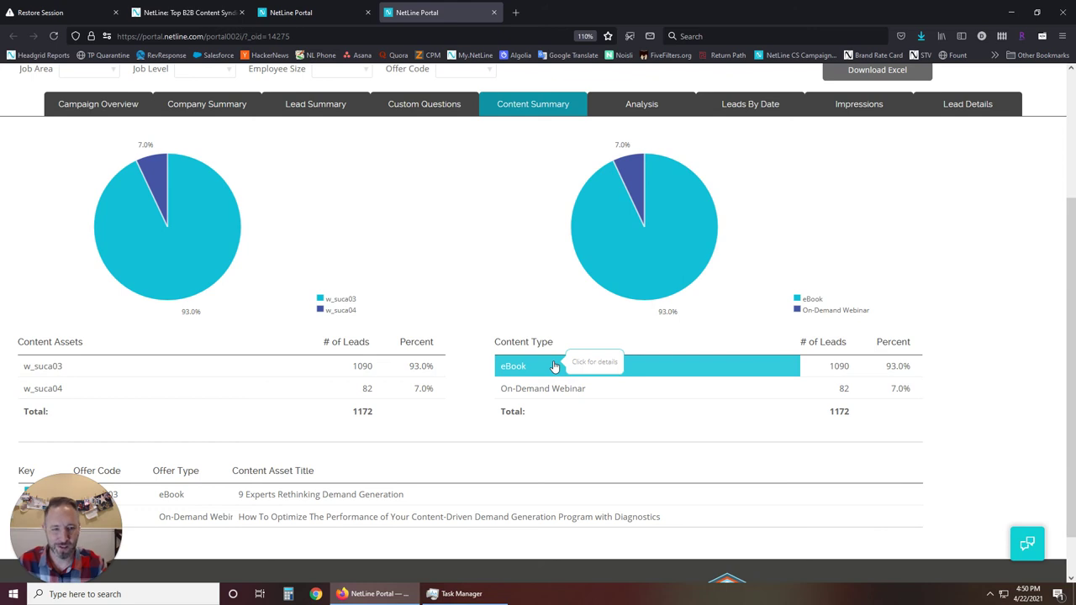
{"action": "left_click", "coordinate": [643, 106]}
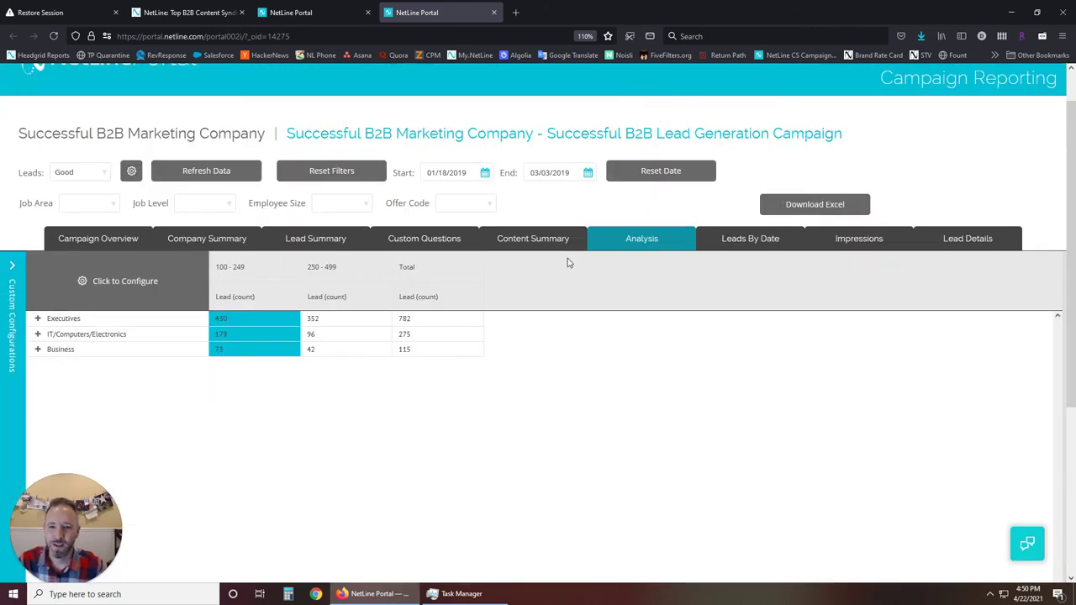
Step: Move Job Level into the pivot columns and apply the new layout
{"action": "left_click", "coordinate": [117, 281]}
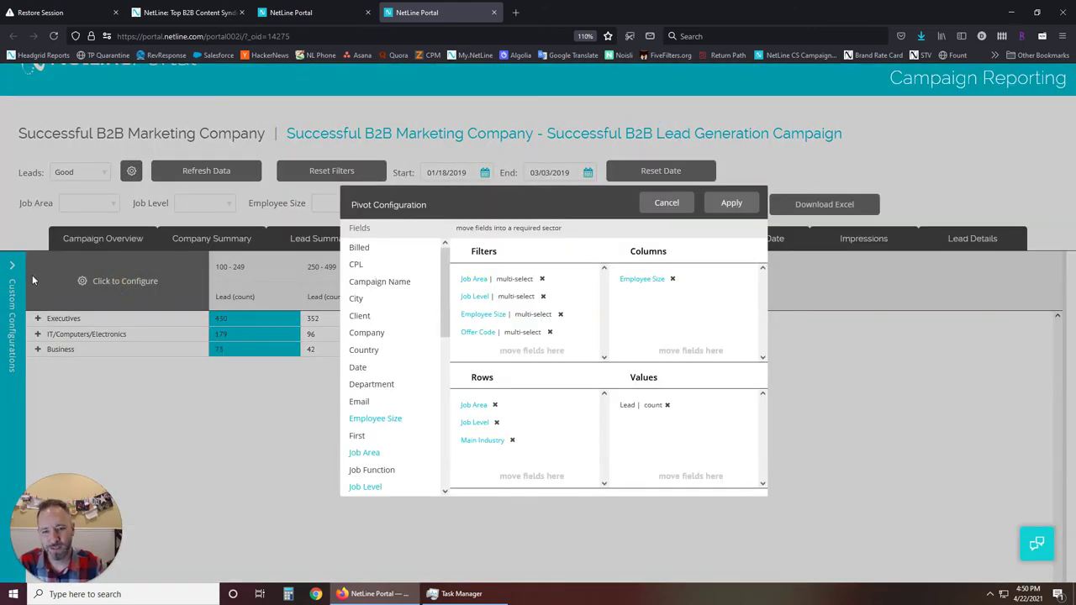
{"action": "left_click_drag", "start_coordinate": [475, 422], "coordinate": [456, 461]}
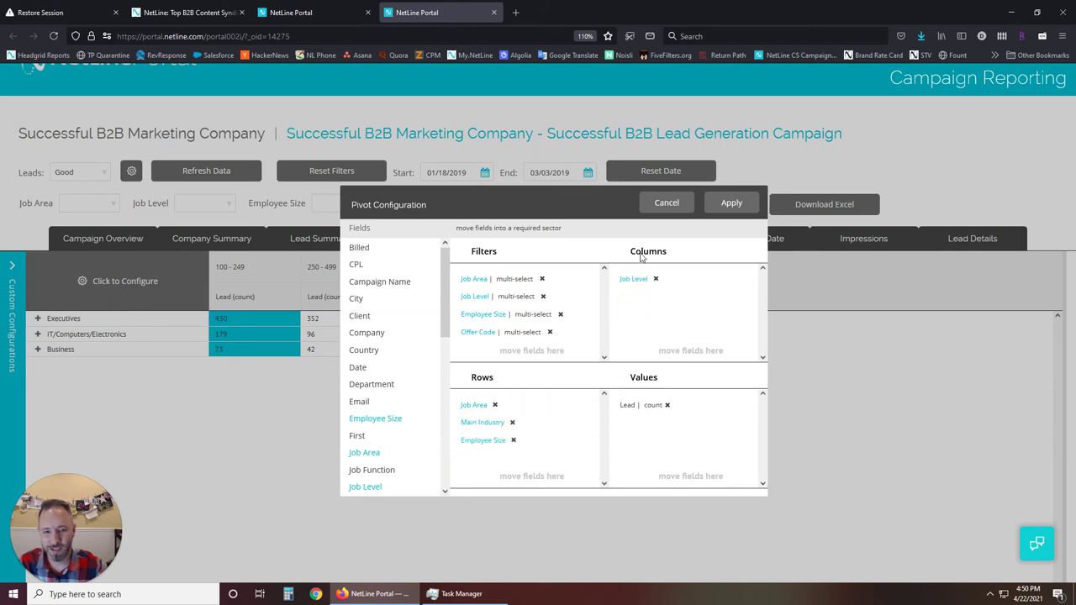
{"action": "left_click", "coordinate": [731, 204]}
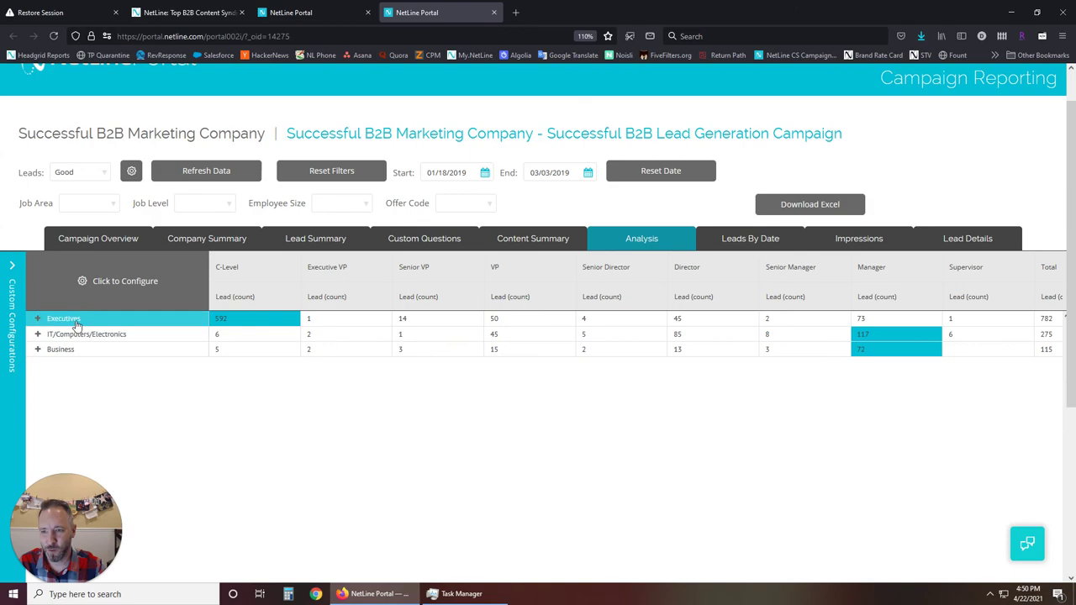
Step: Check the Executives leads, then open and close the saved custom configurations list
{"action": "left_click", "coordinate": [75, 324]}
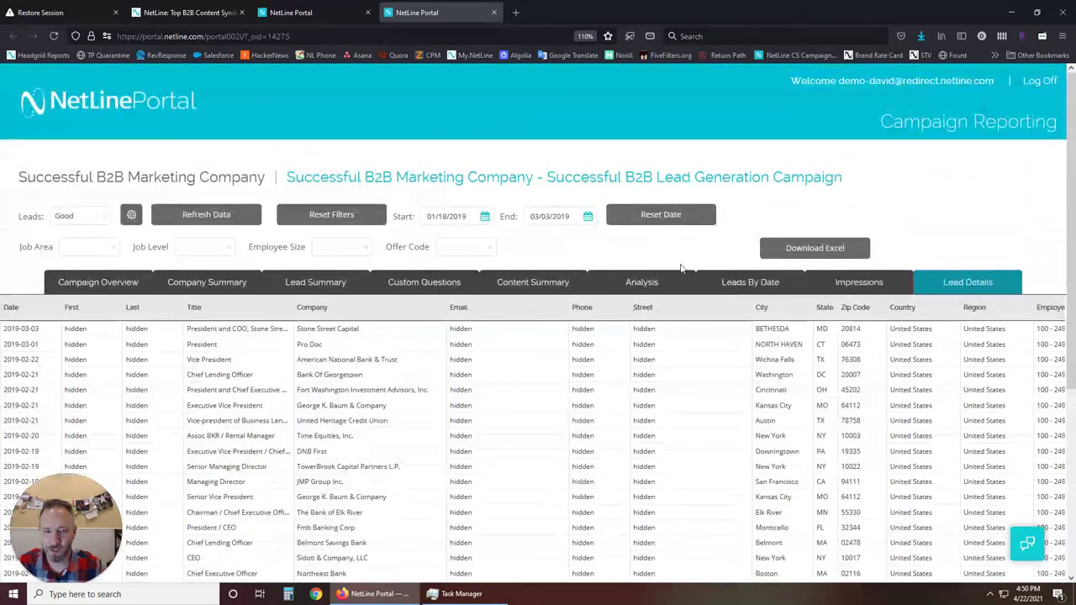
{"action": "left_click", "coordinate": [664, 282]}
{"action": "left_click", "coordinate": [8, 322]}
{"action": "scroll", "coordinate": [132, 321], "scroll_direction": "down", "scroll_amount": 1}
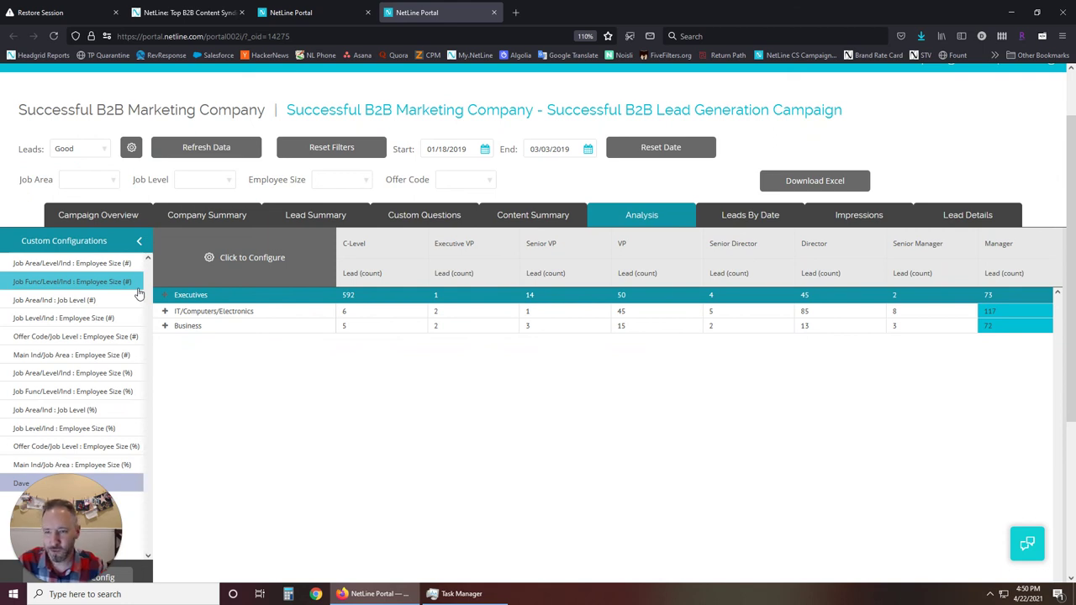
{"action": "left_click", "coordinate": [139, 241]}
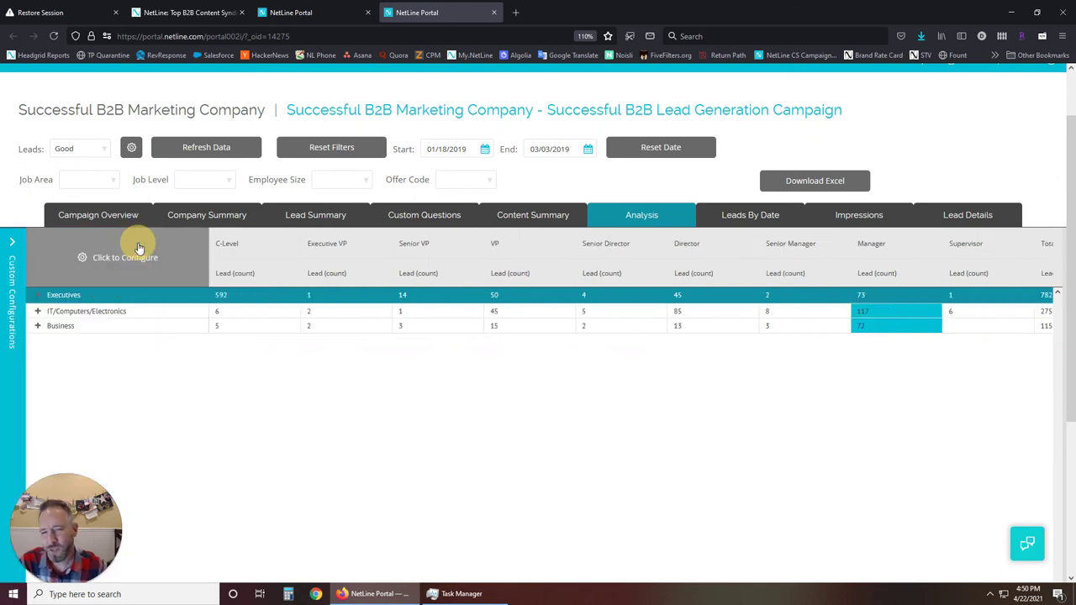
Step: Review the Leads By Date chart
{"action": "left_click", "coordinate": [763, 218]}
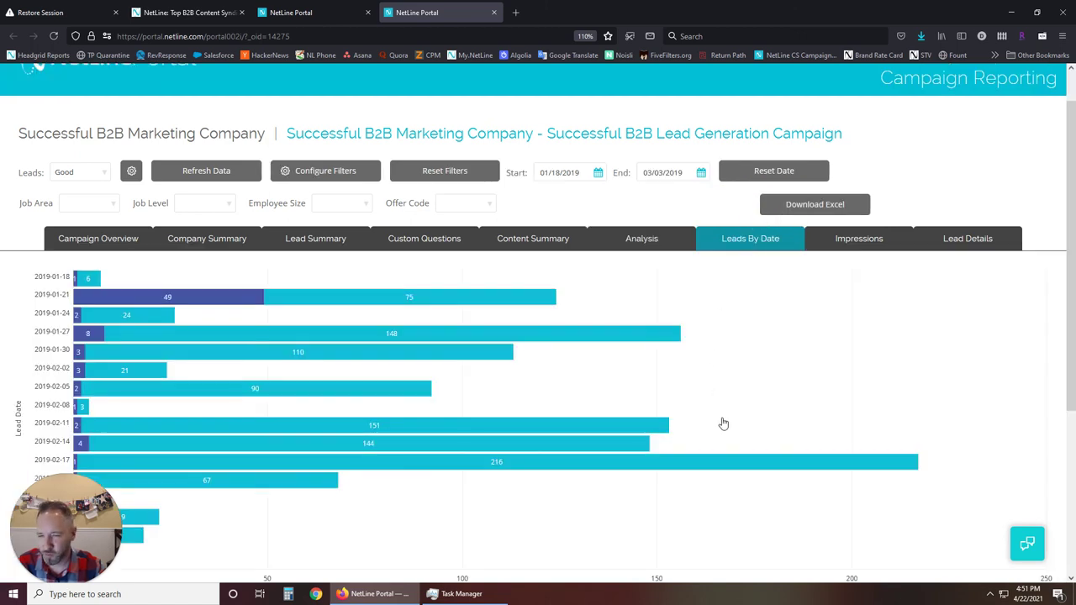
{"action": "scroll", "coordinate": [728, 385], "scroll_direction": "down", "scroll_amount": 2}
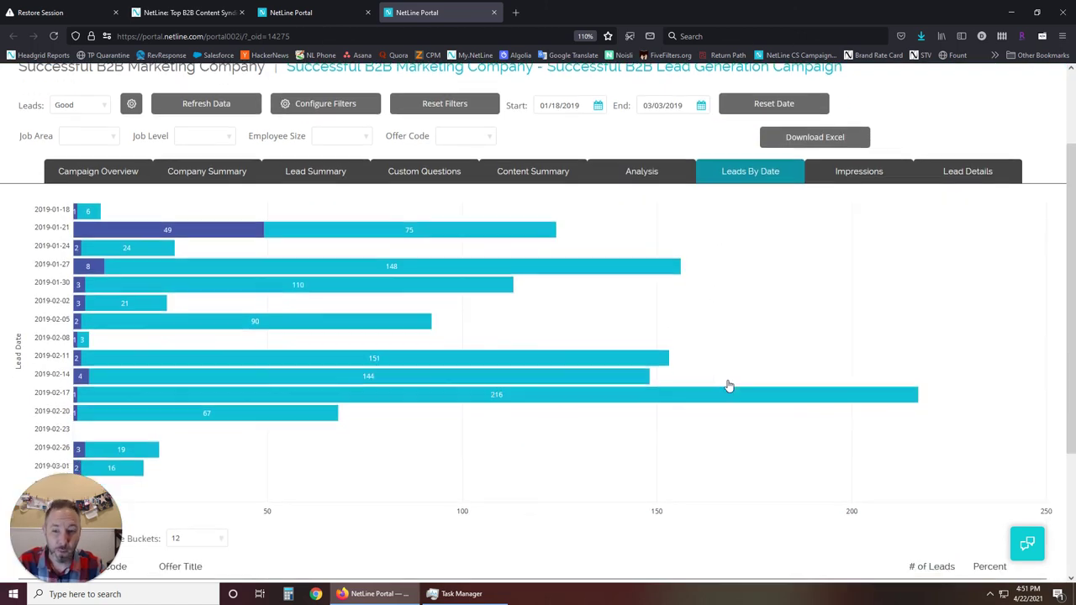
{"action": "scroll", "coordinate": [729, 386], "scroll_direction": "down", "scroll_amount": 2}
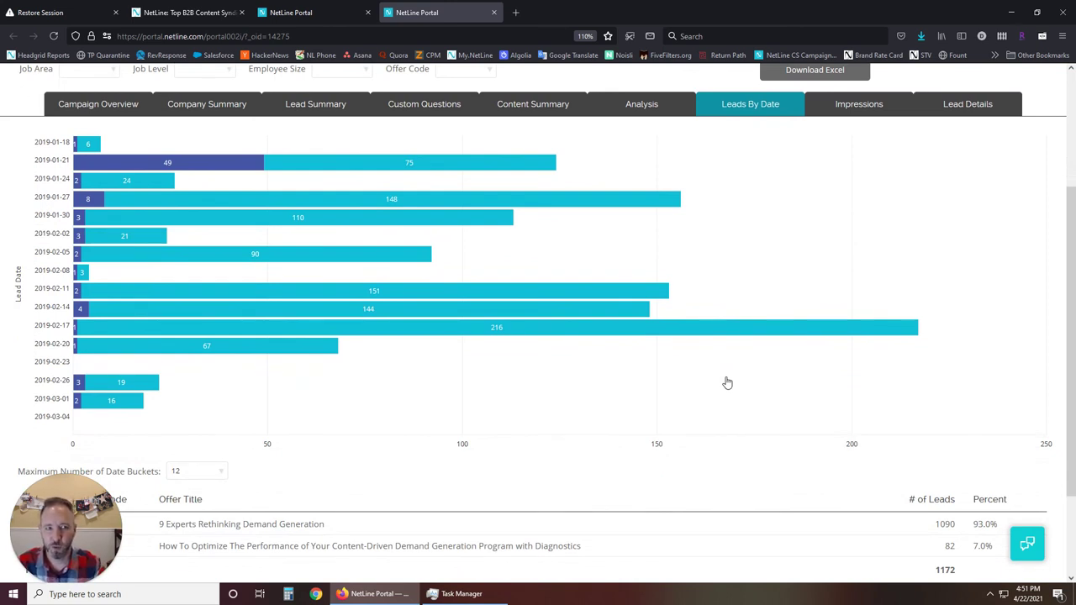
Step: Review the Impressions report's per-date and per-offer tables
{"action": "left_click", "coordinate": [858, 108]}
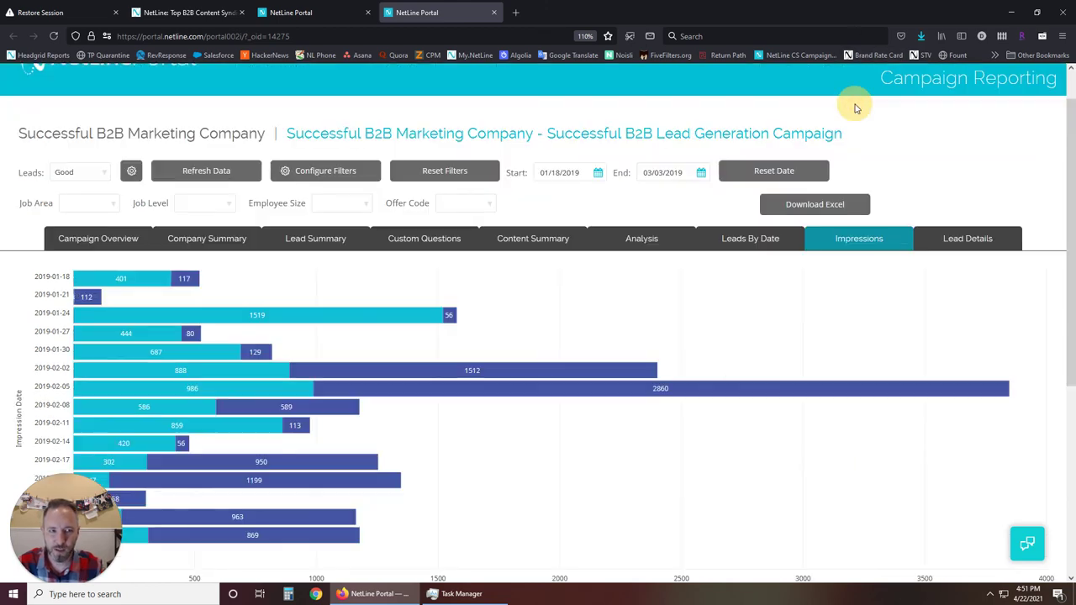
{"action": "scroll", "coordinate": [861, 272], "scroll_direction": "down", "scroll_amount": 5}
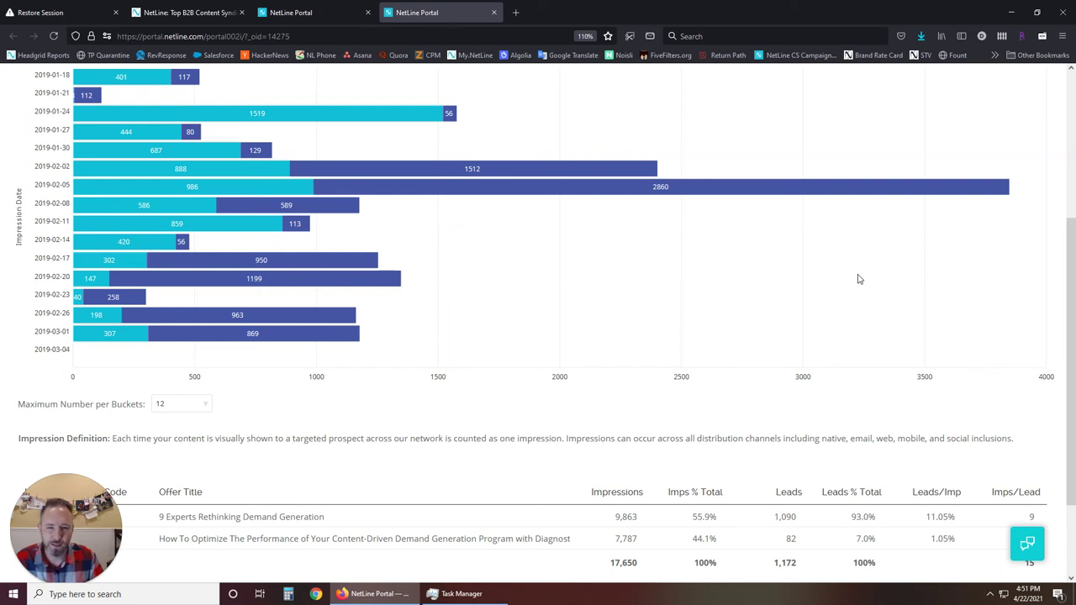
{"action": "scroll", "coordinate": [706, 425], "scroll_direction": "down", "scroll_amount": 1}
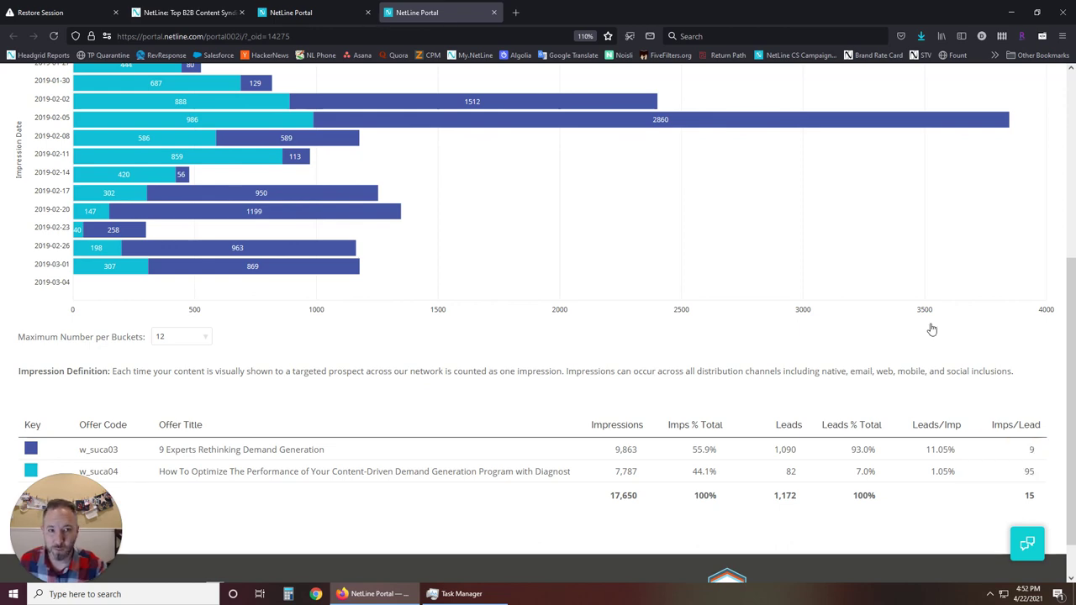
{"action": "scroll", "coordinate": [931, 326], "scroll_direction": "up", "scroll_amount": 5}
{"action": "left_click", "coordinate": [958, 290]}
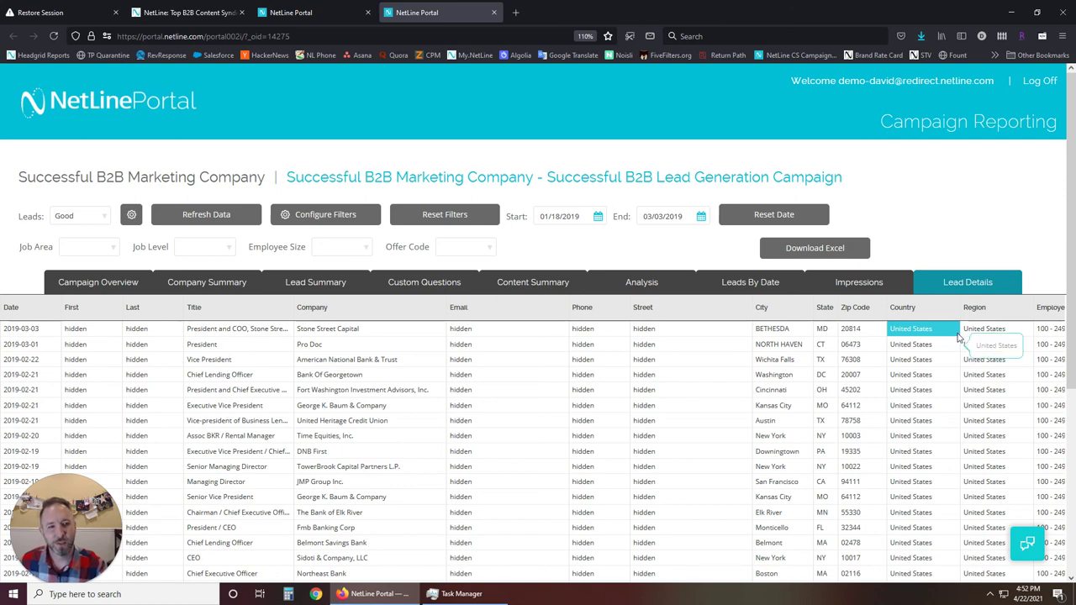
Step: Set the lead status to Reject and view its Company Summary and Lead Summary charts
{"action": "left_click", "coordinate": [88, 219]}
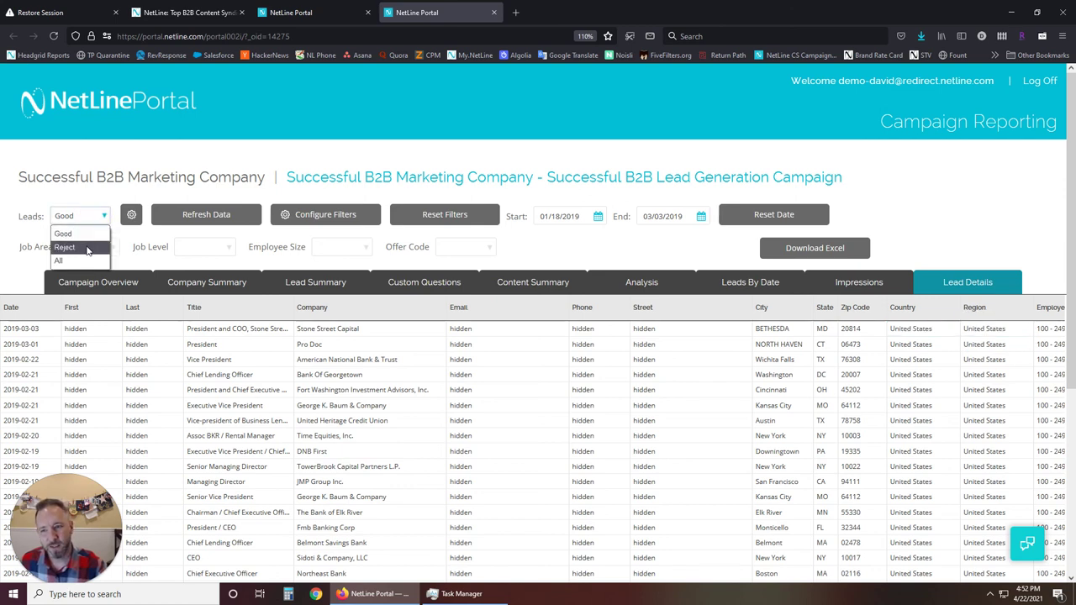
{"action": "left_click", "coordinate": [87, 249]}
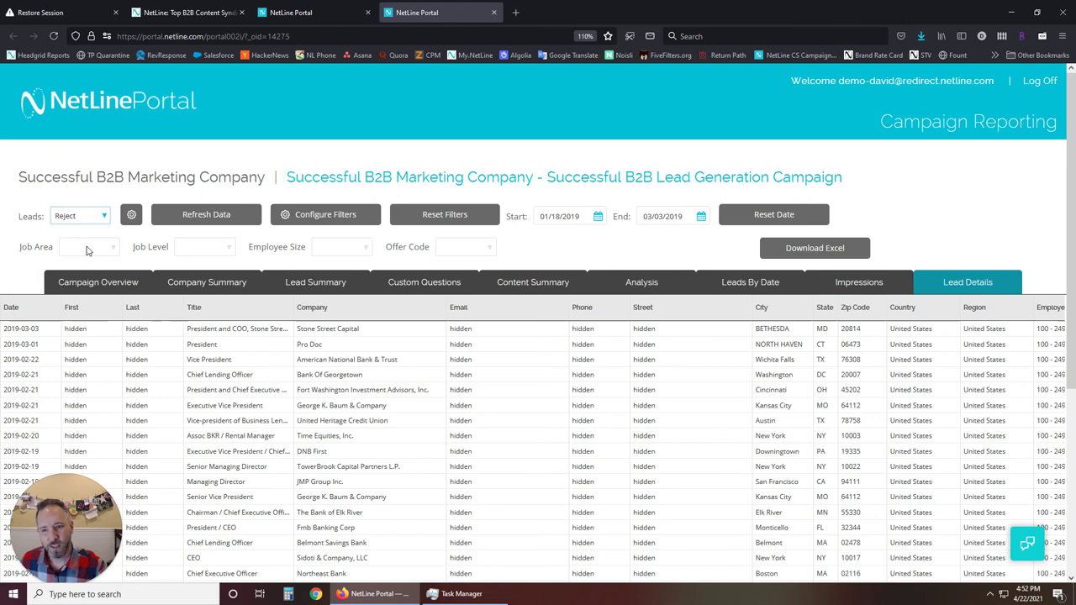
{"action": "left_click", "coordinate": [195, 286]}
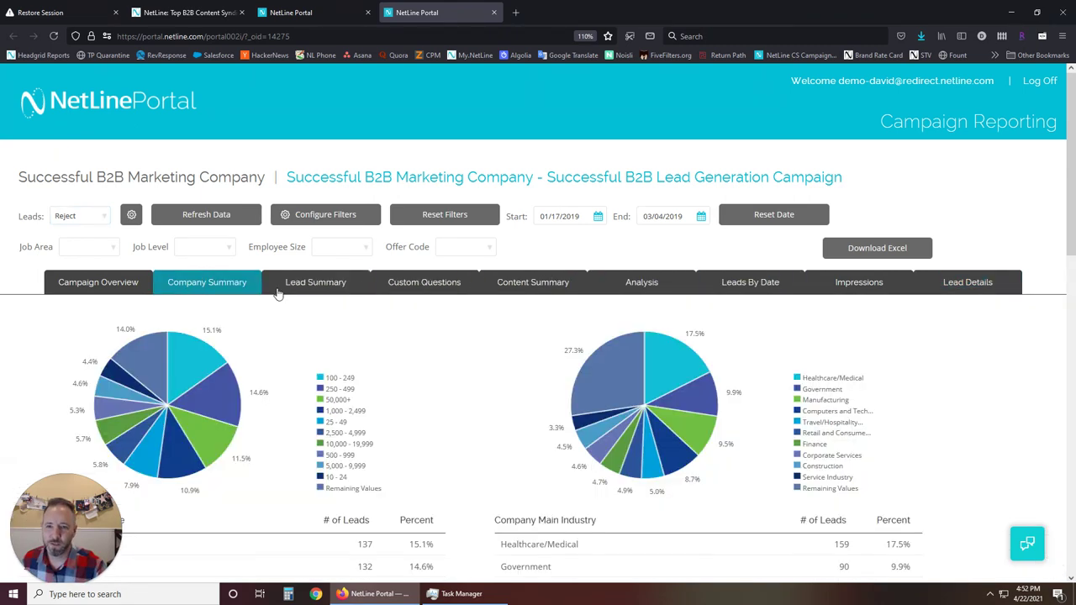
{"action": "left_click", "coordinate": [341, 290]}
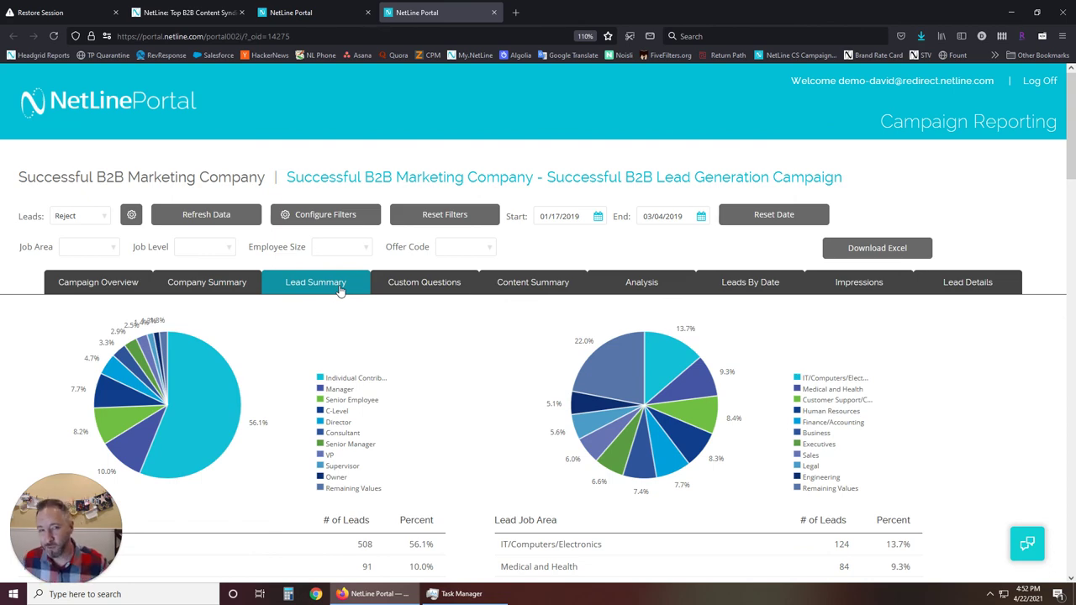
{"action": "left_click", "coordinate": [295, 12]}
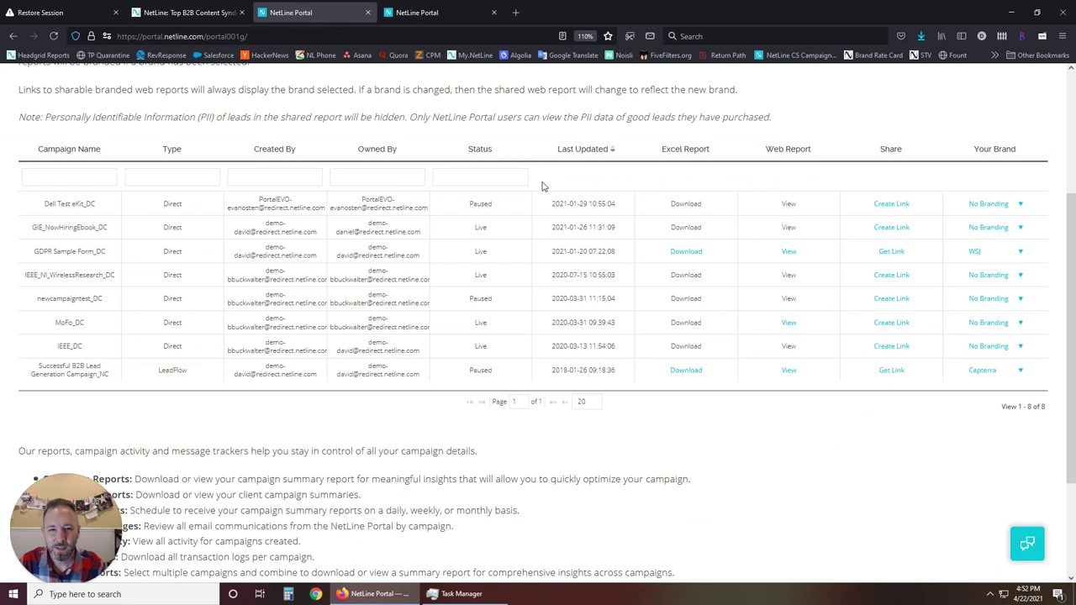